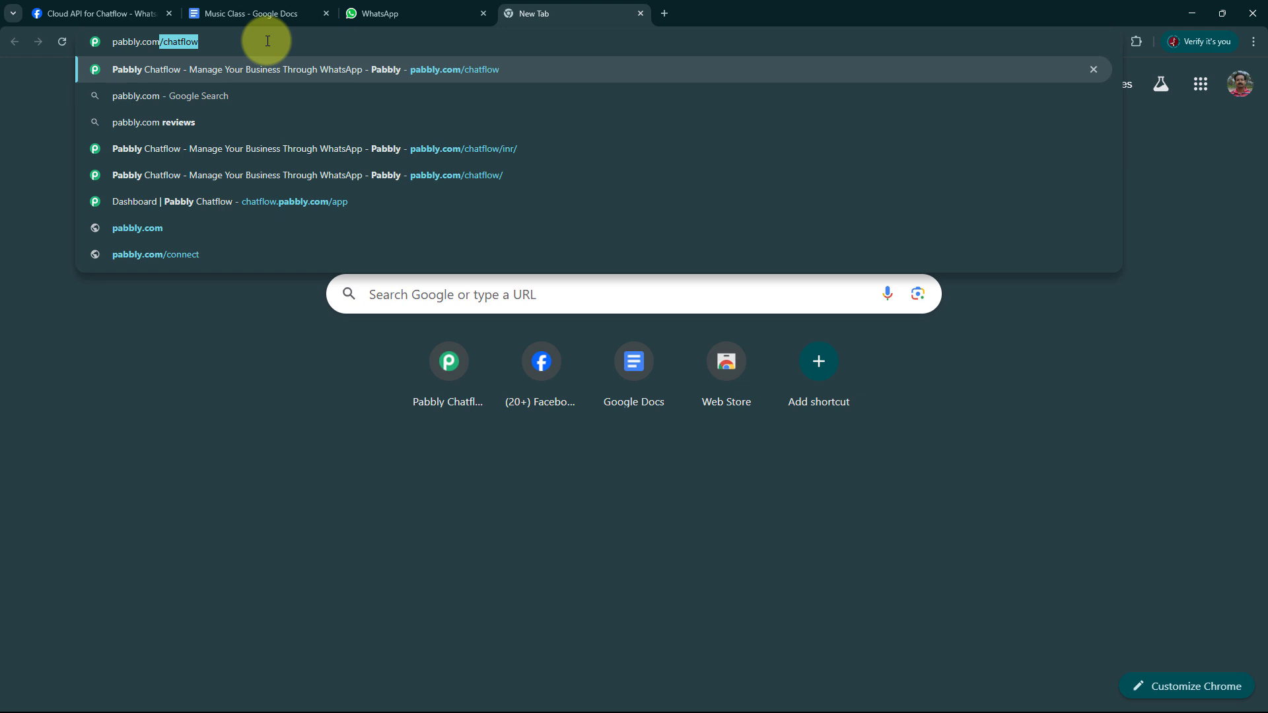
# Go to the pabbly.com/chatflow website.
pyautogui.write('/c')
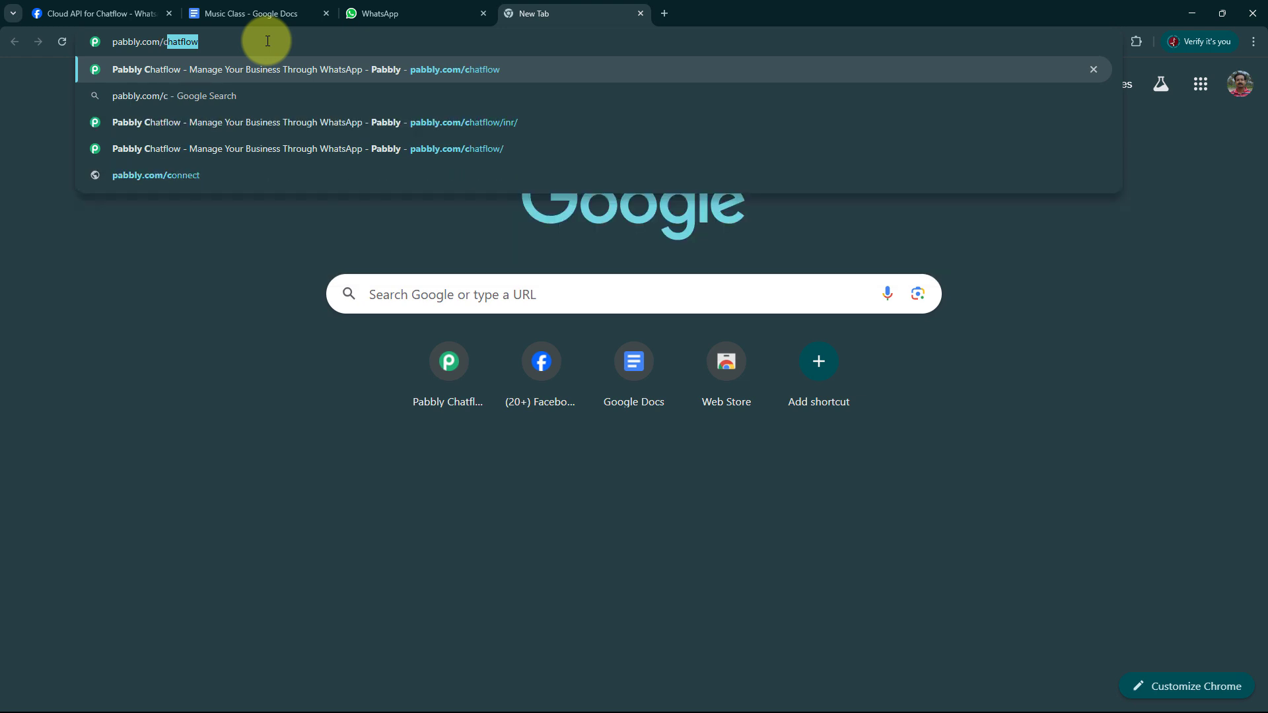
pyautogui.write('hatflow')
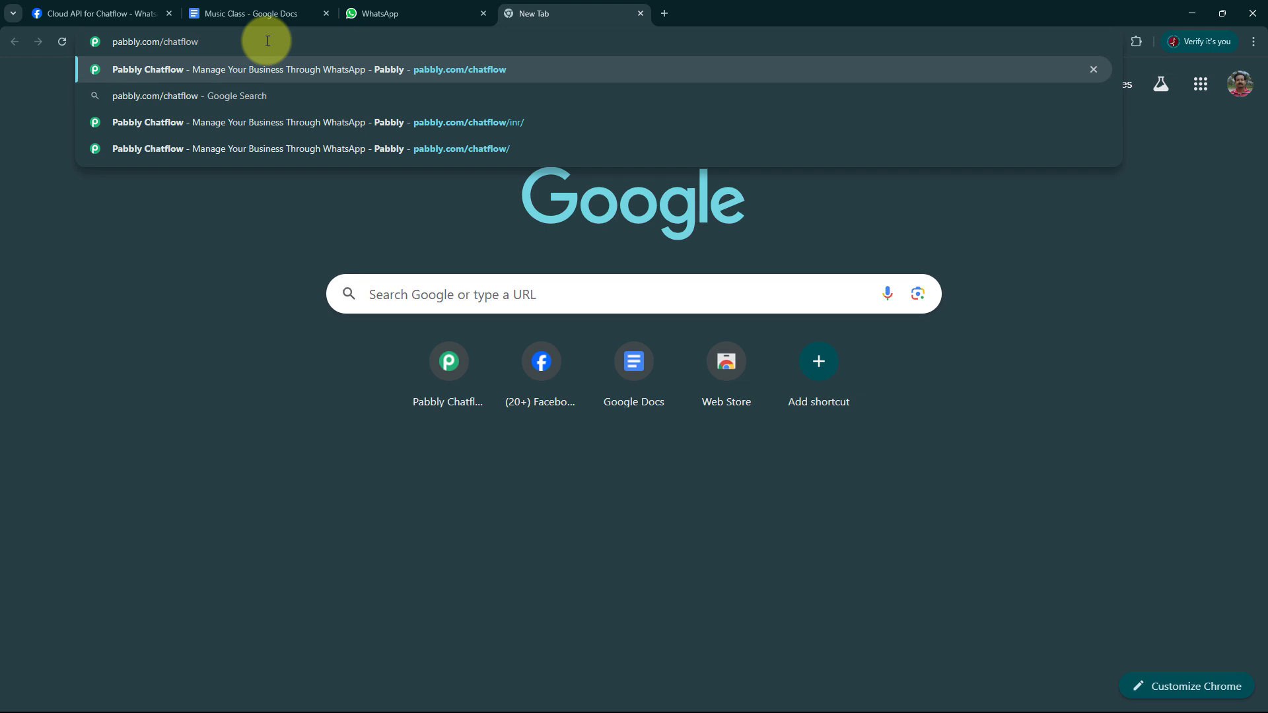
pyautogui.press('Return')
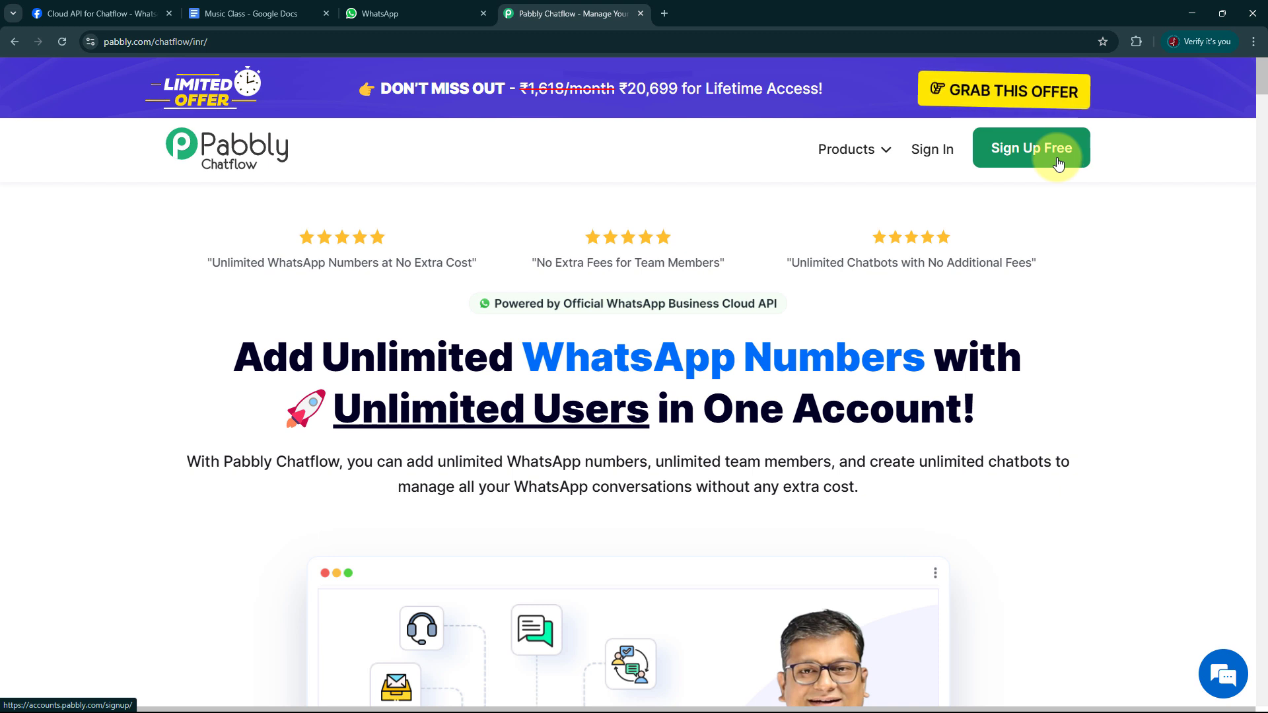
# Sign in to Pabbly and access the Pabbly Chatflow app from the list of all apps.
pyautogui.click(934, 152)
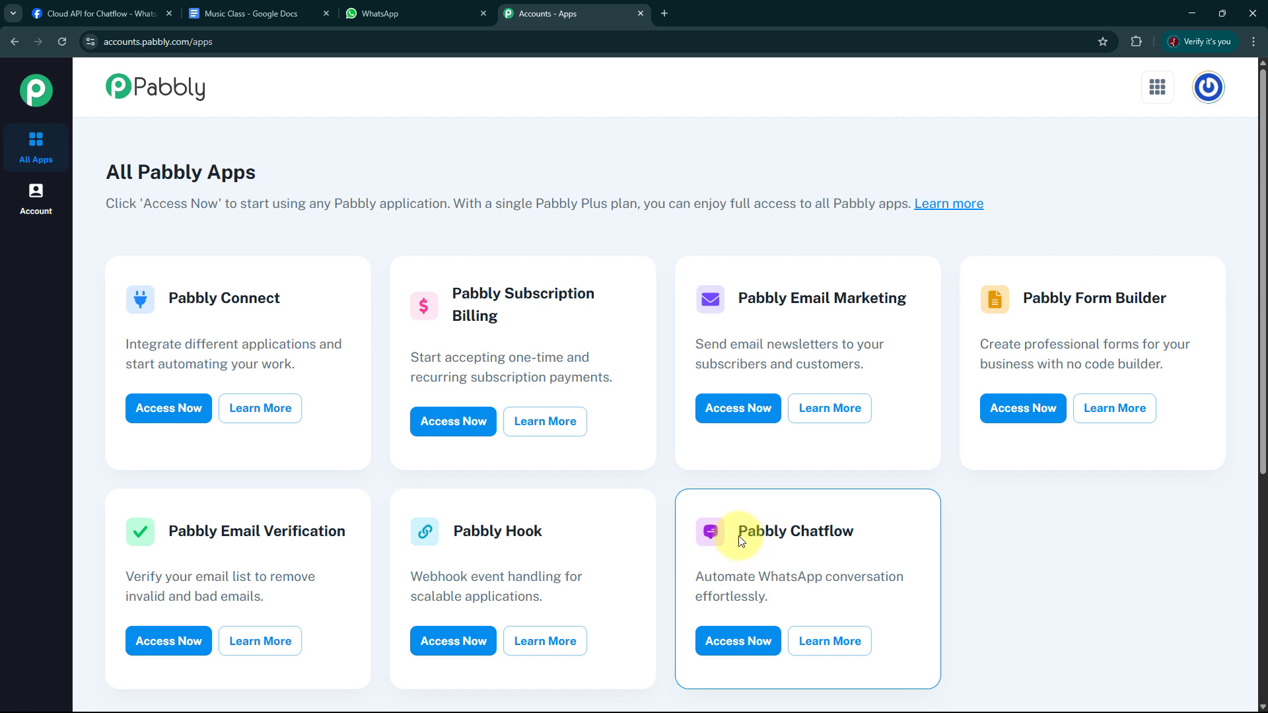
pyautogui.click(736, 651)
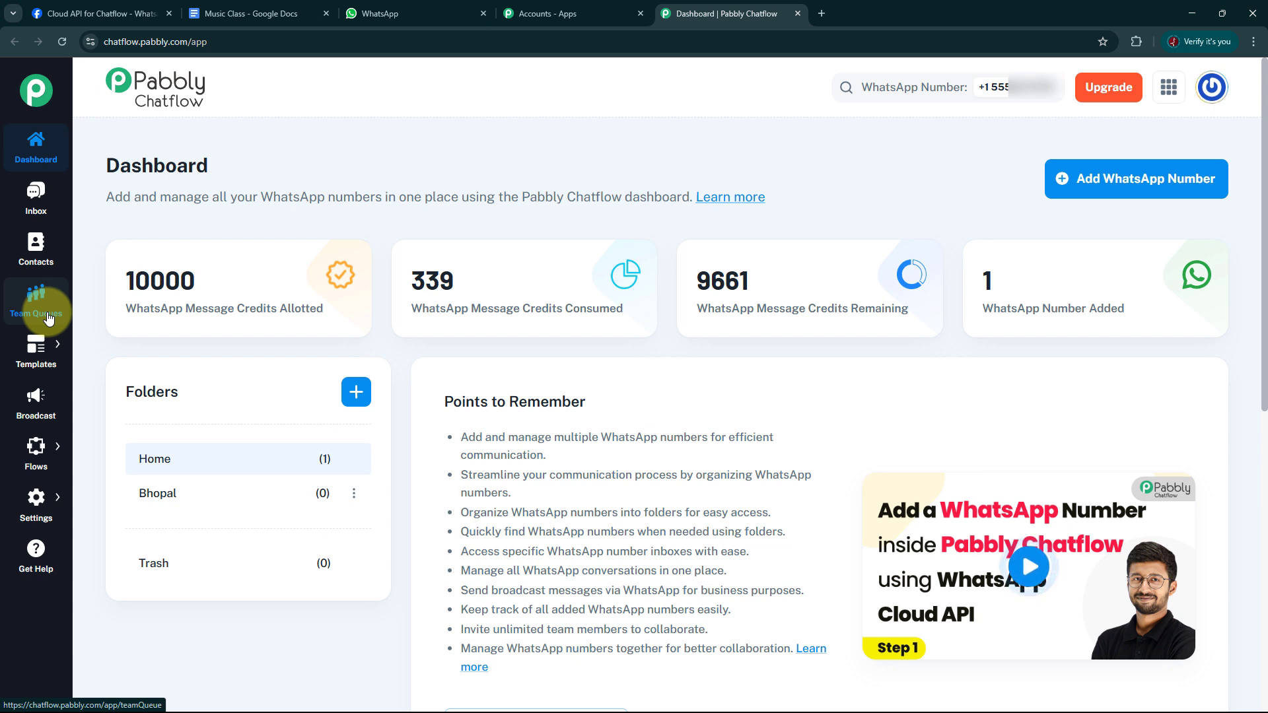
pyautogui.moveTo(41, 347)
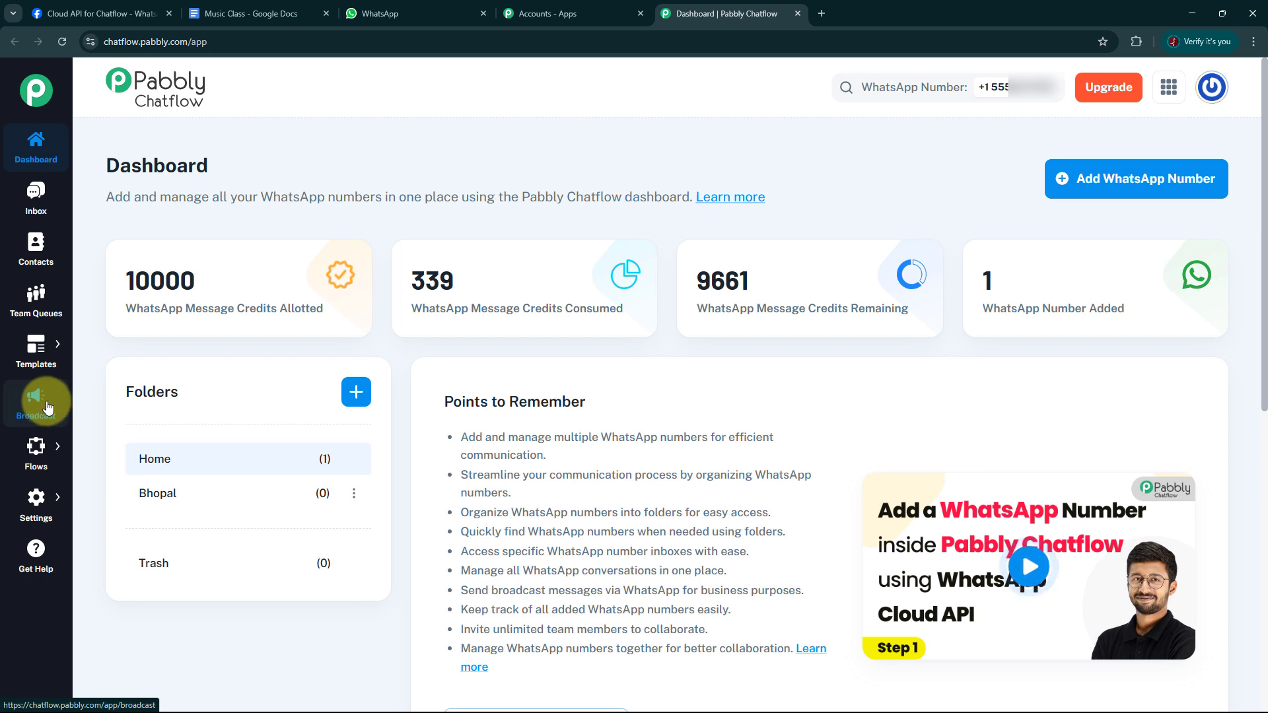
pyautogui.moveTo(36, 461)
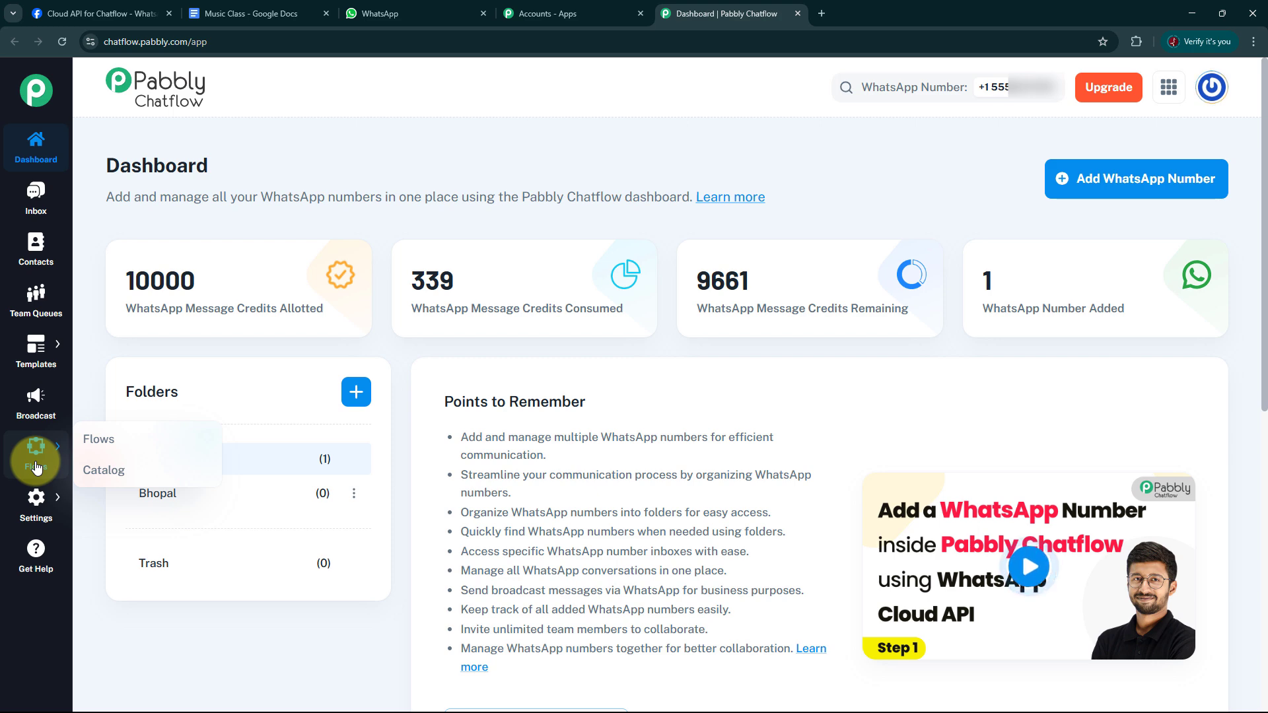
# Switch to WhatsApp, open the Pabbly Test chat and clear its messages.
pyautogui.click(384, 16)
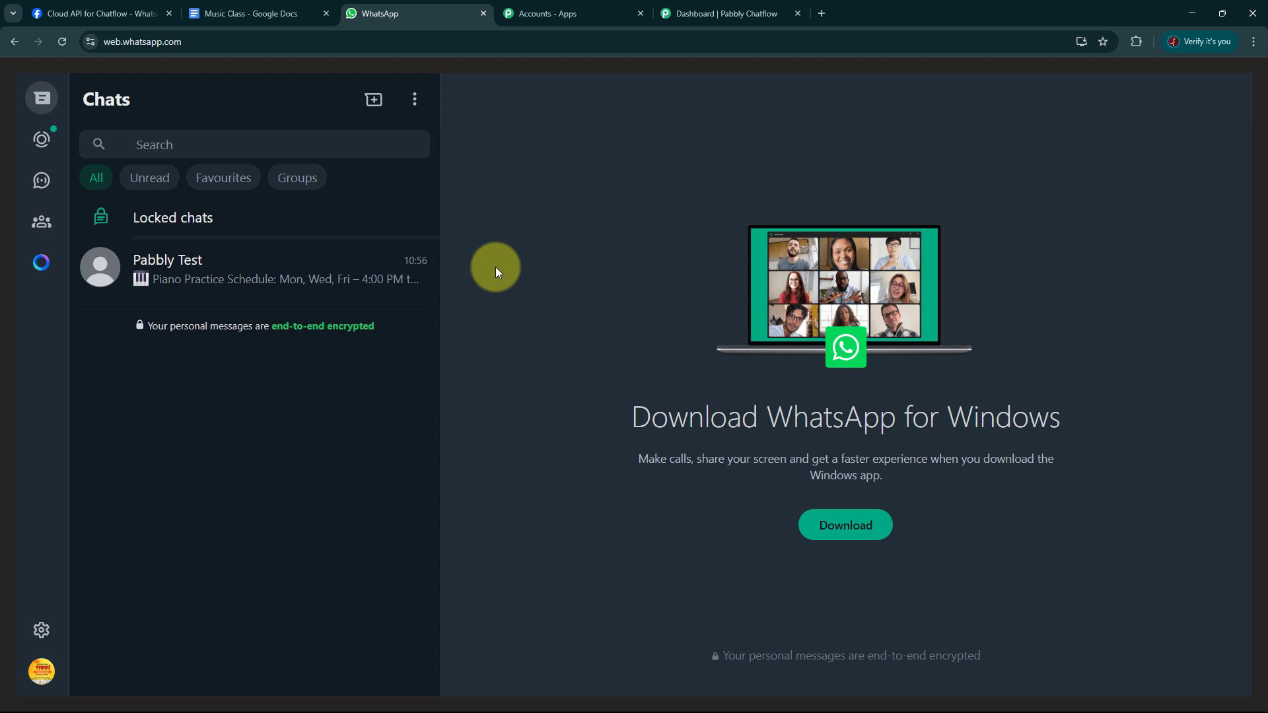
pyautogui.click(202, 274)
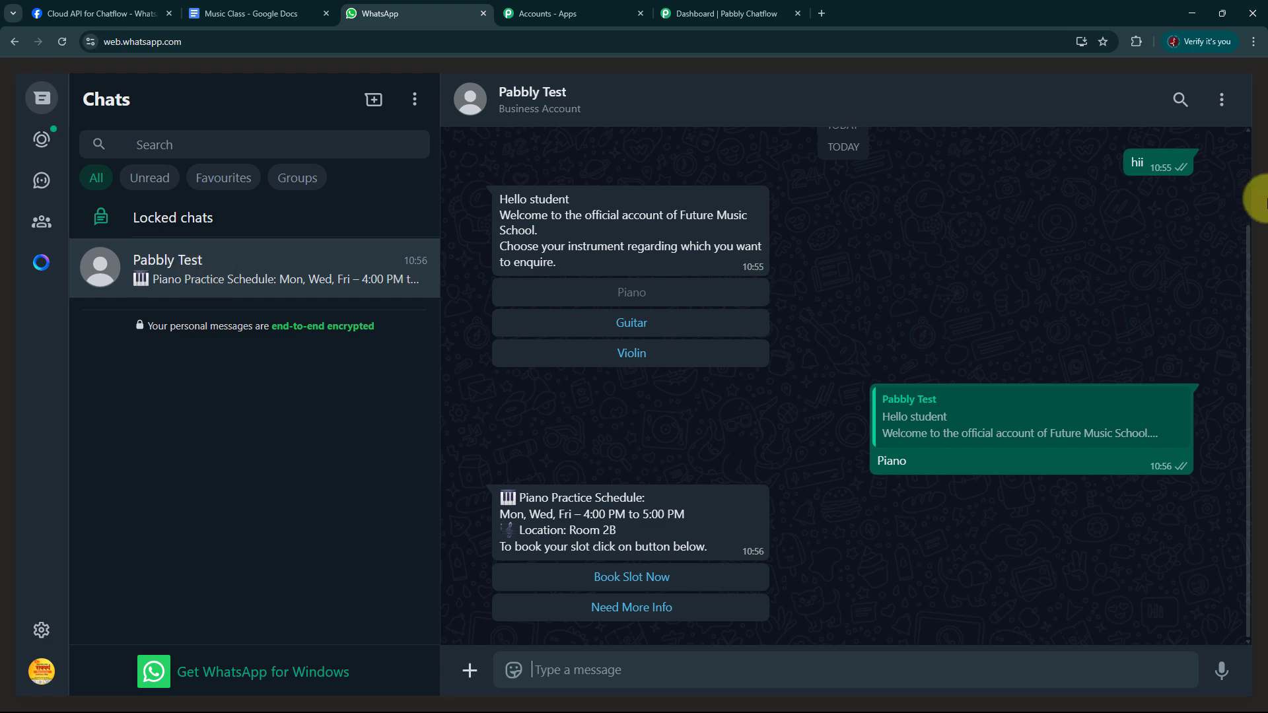
pyautogui.click(1223, 100)
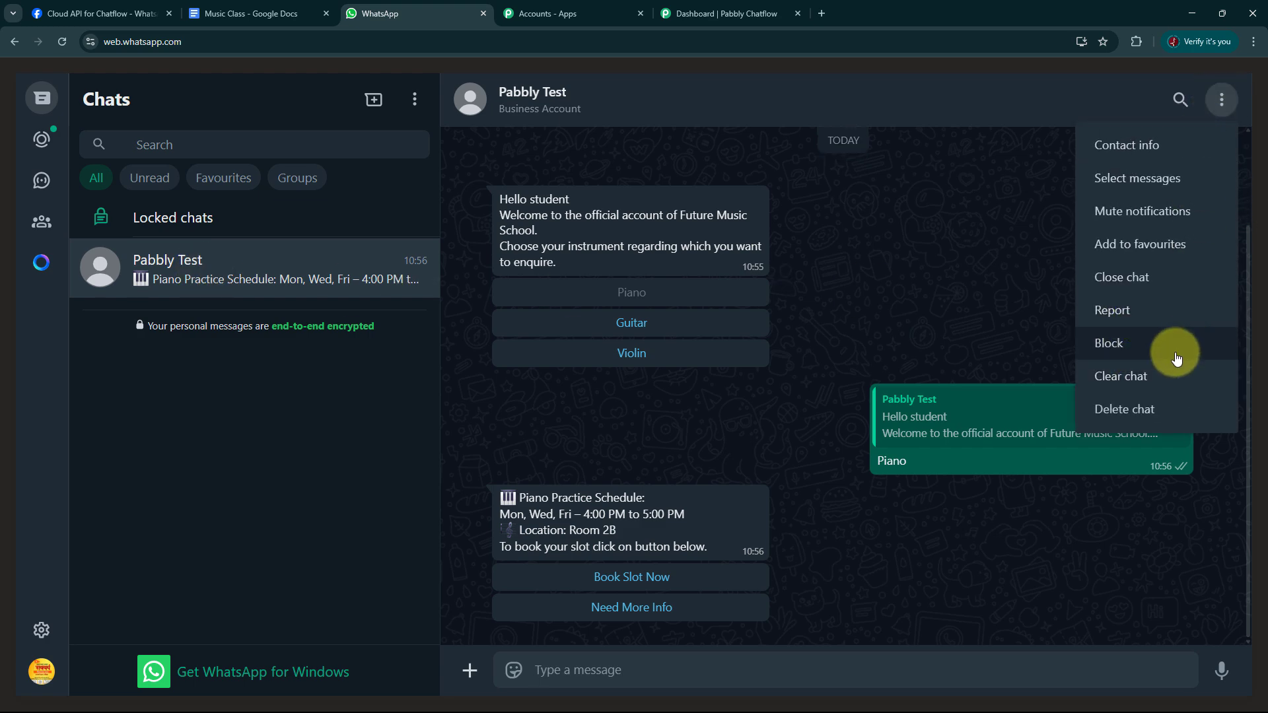
pyautogui.click(1145, 380)
pyautogui.click(772, 449)
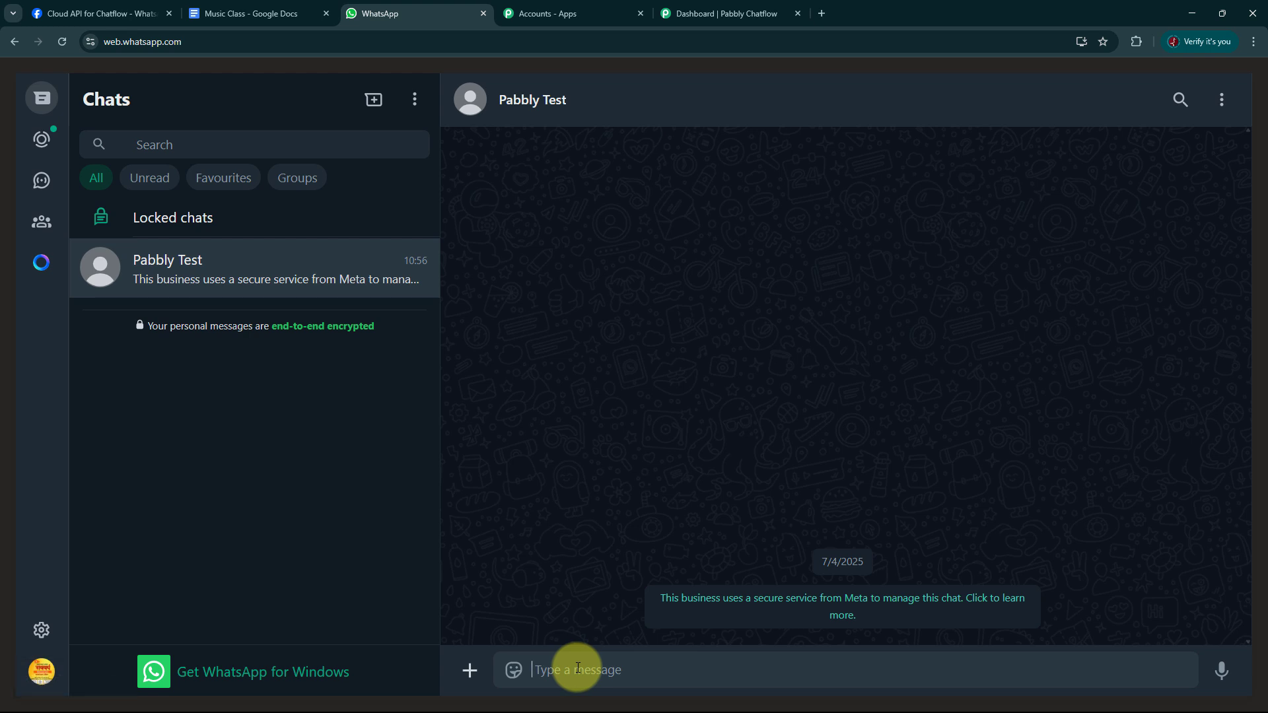
# Test the chatbot by sending "hii", then answering with Piano, Book Slot Now and More Information.
pyautogui.write('hii')
pyautogui.press('Return')
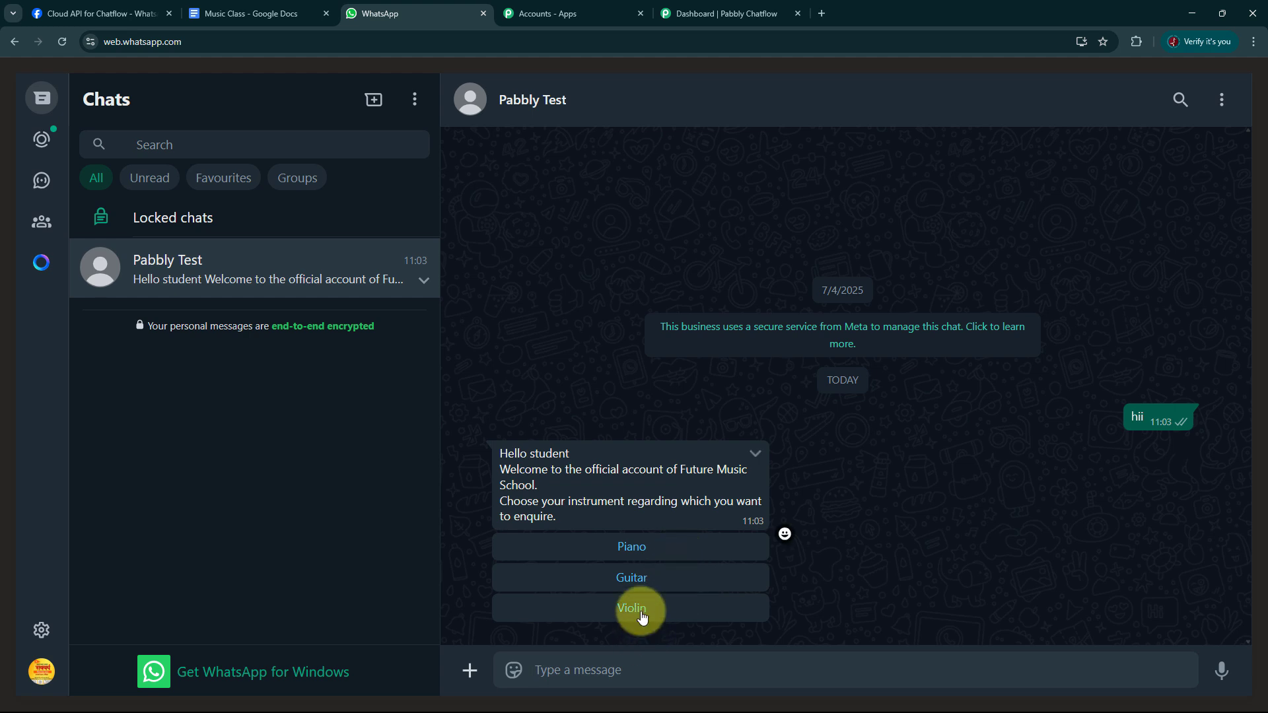
pyautogui.click(645, 553)
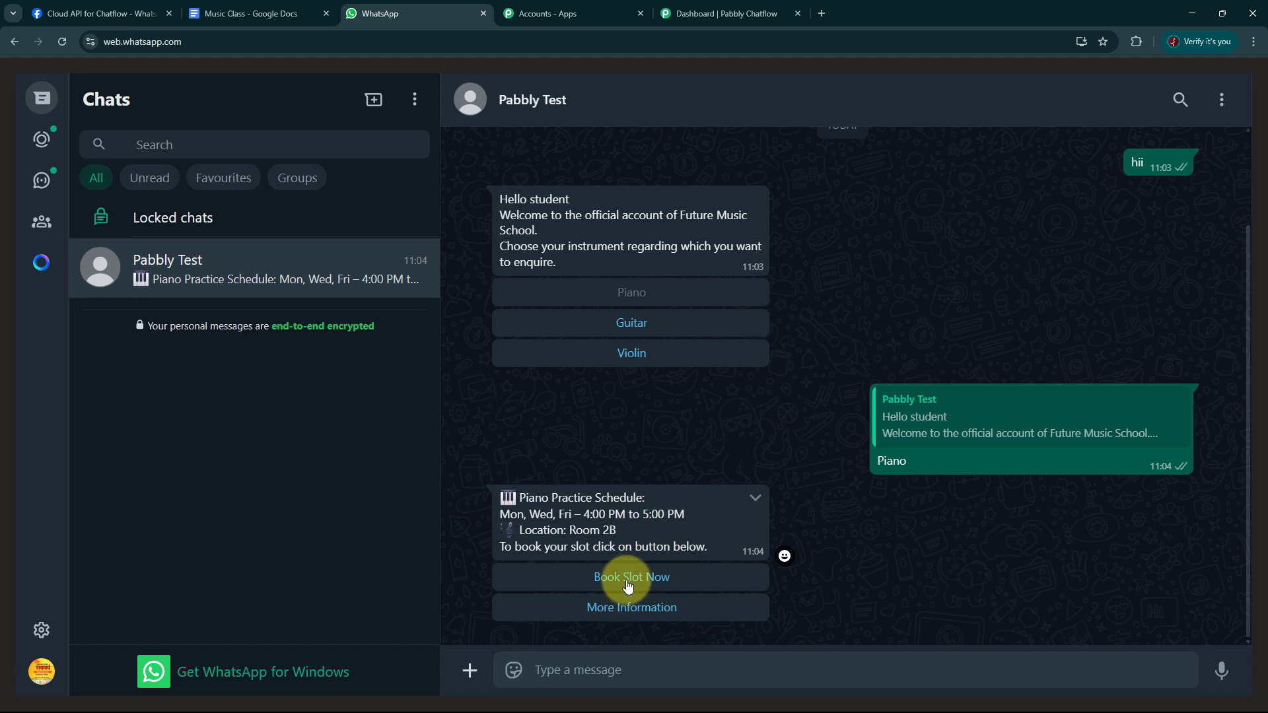
pyautogui.click(665, 579)
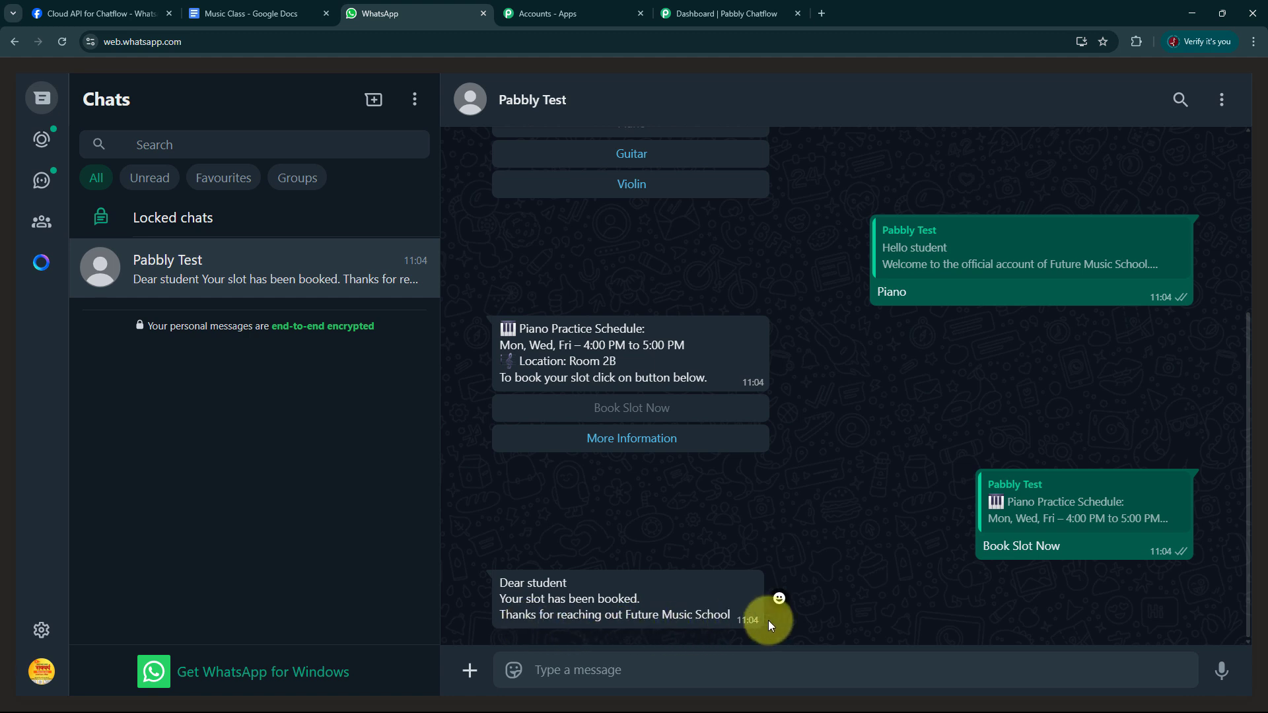
pyautogui.click(633, 438)
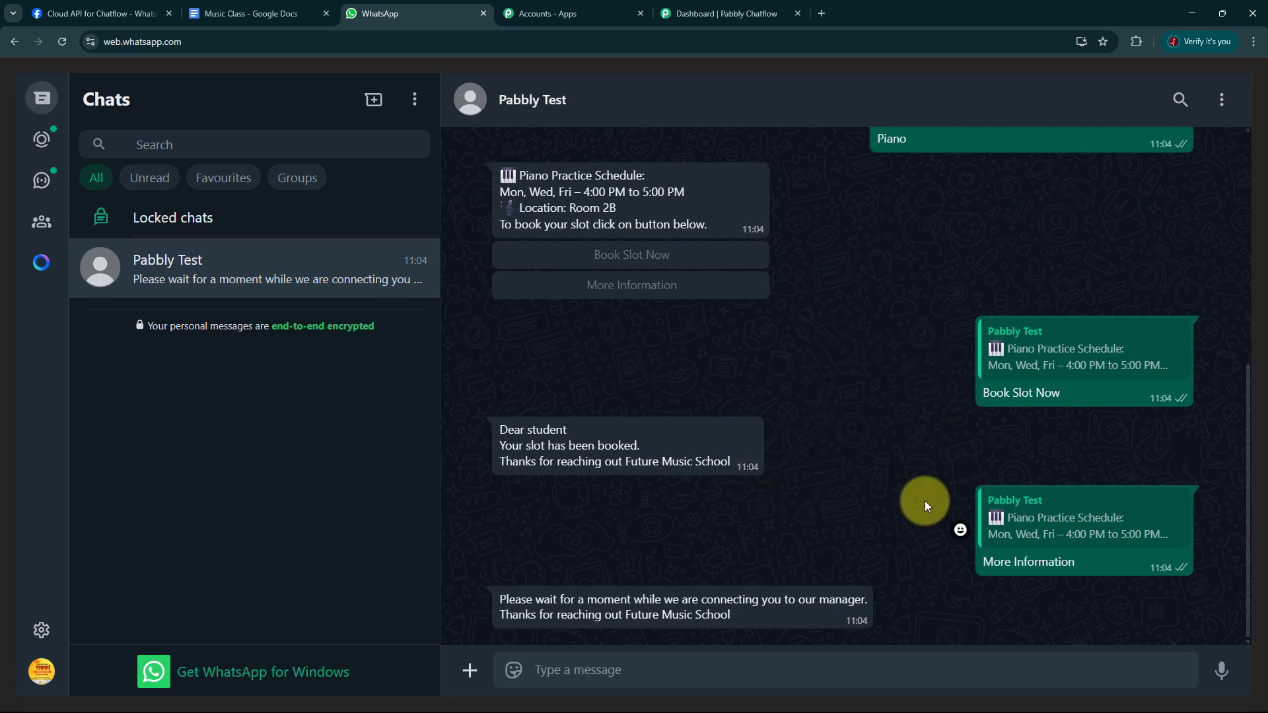
# Switch back to Pabbly Chatflow and open the Flows overview to review the flow statistics.
pyautogui.click(706, 13)
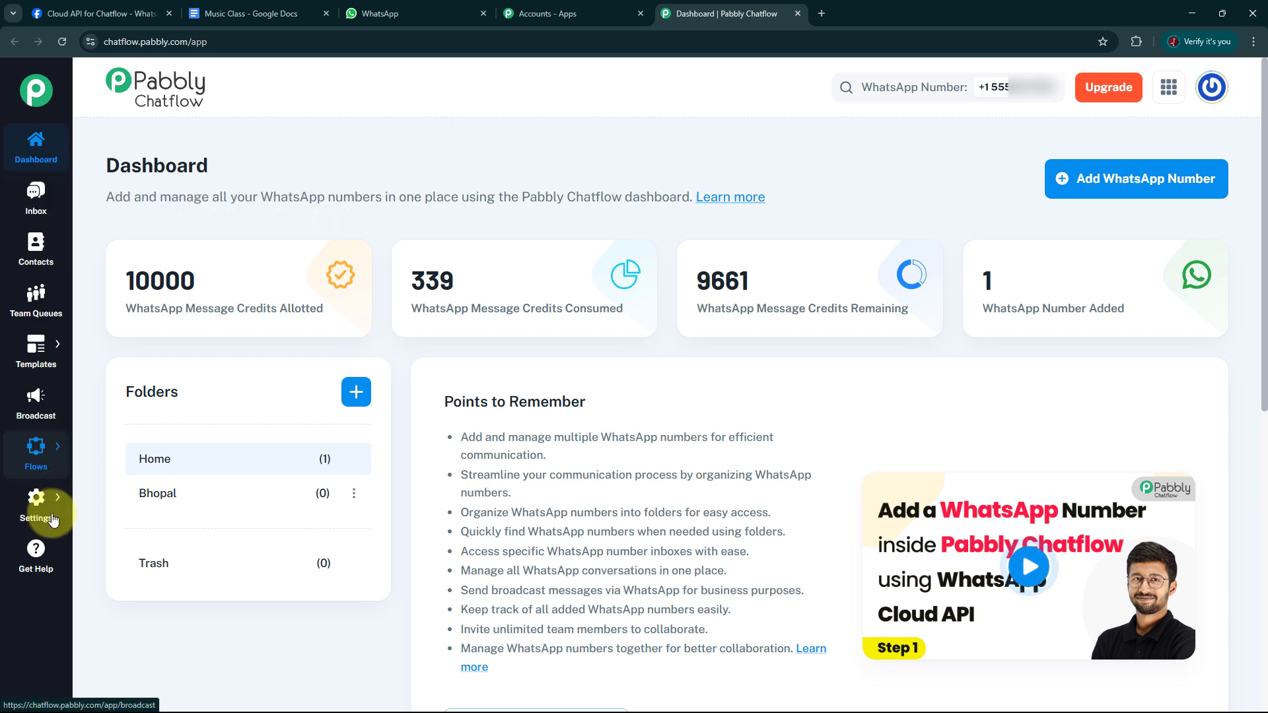
pyautogui.moveTo(37, 465)
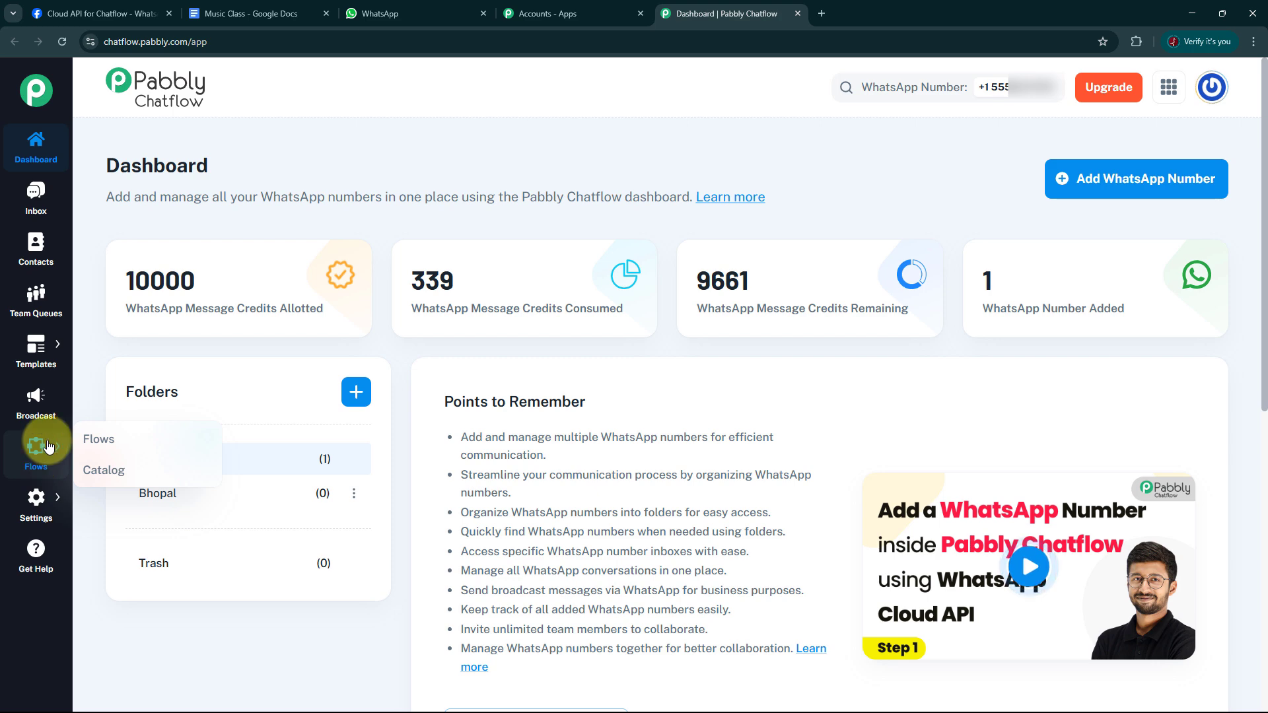
pyautogui.click(103, 439)
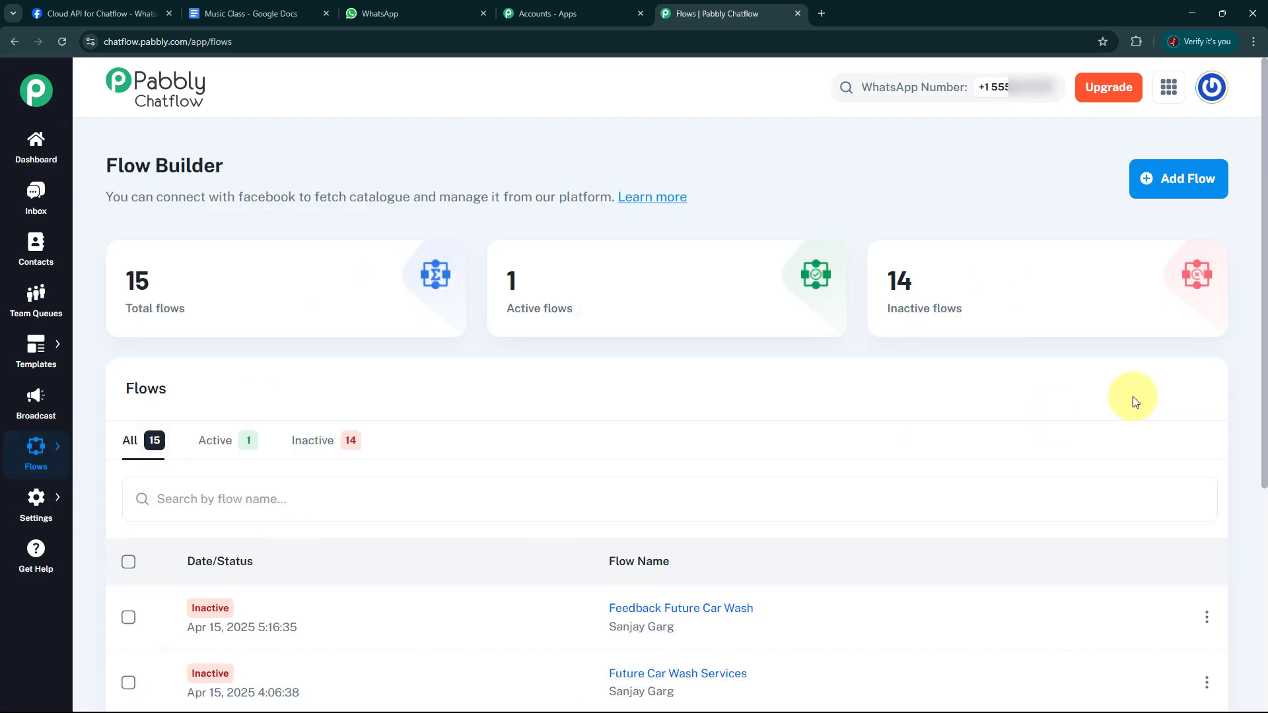
pyautogui.moveTo(240, 277)
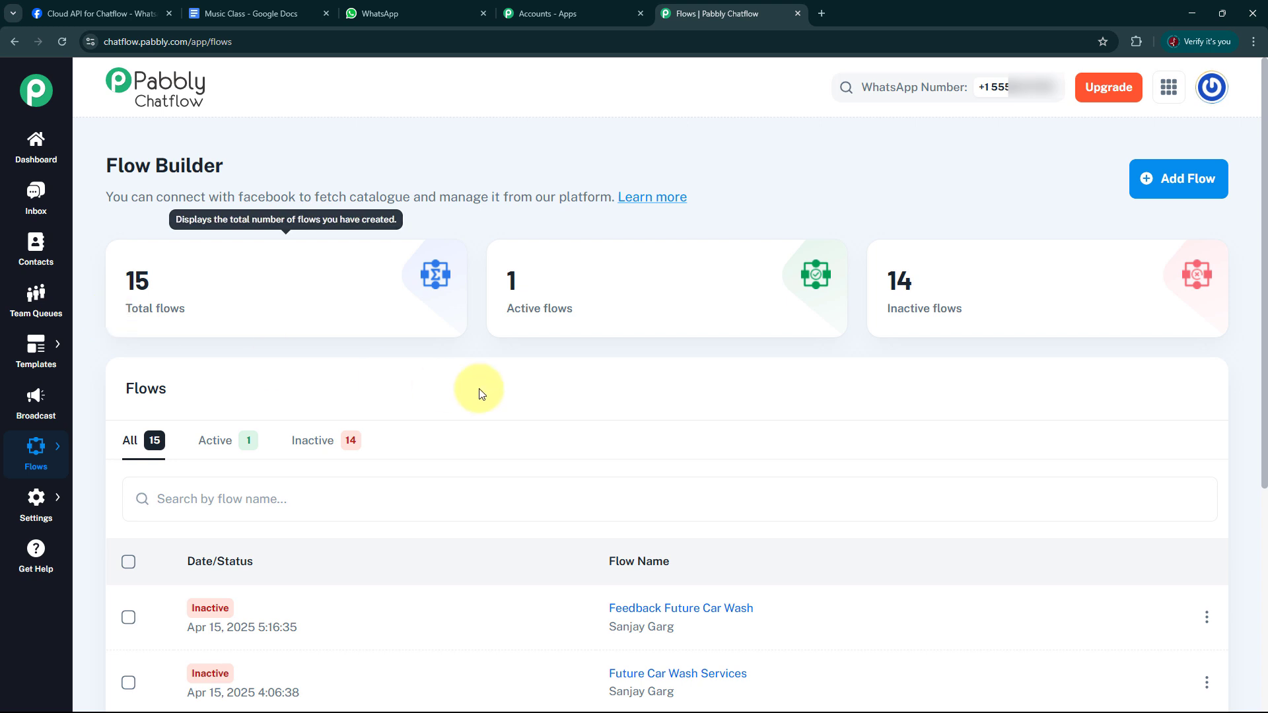
pyautogui.moveTo(509, 269)
pyautogui.moveTo(854, 295)
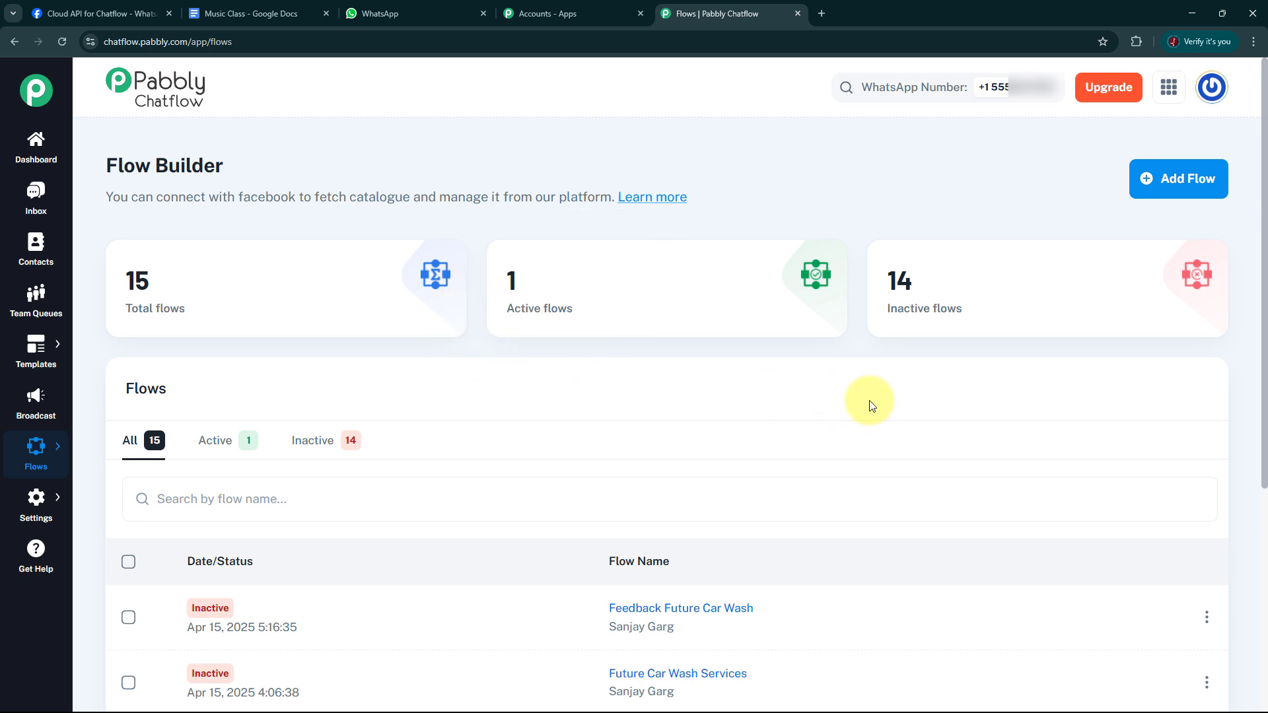
# Open the Future Music School flow and examine how its message blocks are connected.
pyautogui.scroll(-5, 870, 403)
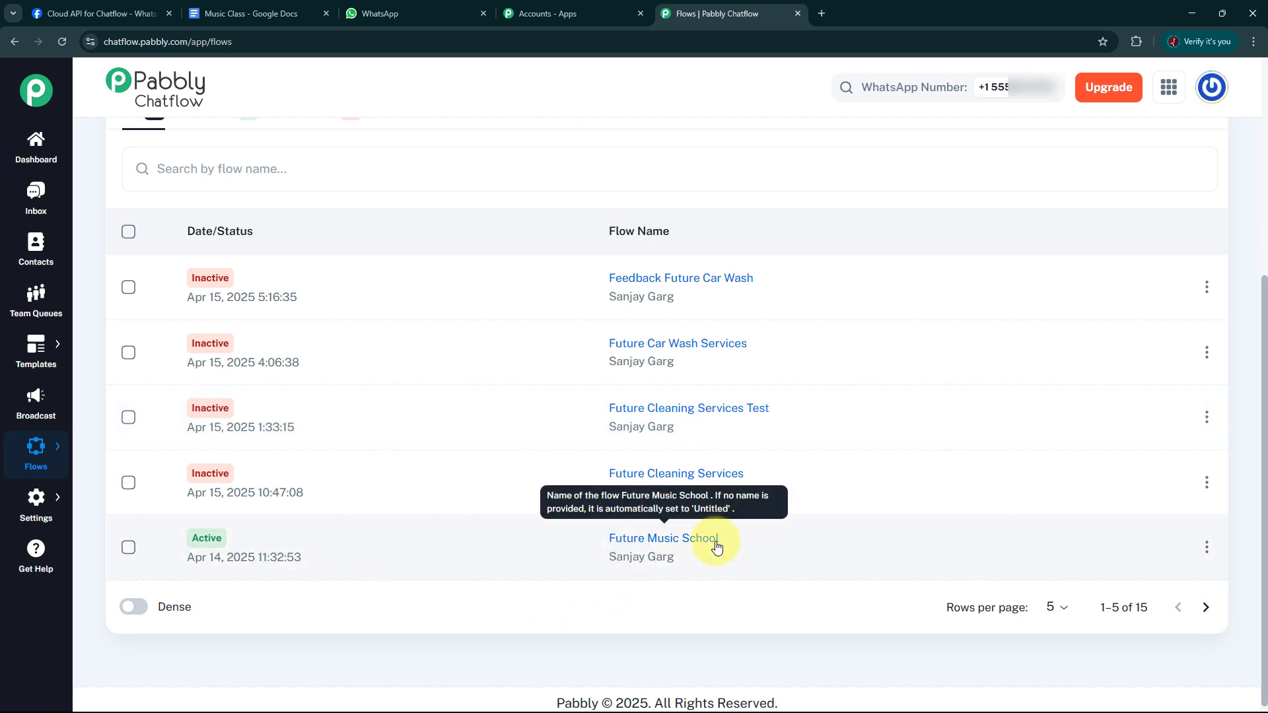
pyautogui.click(644, 545)
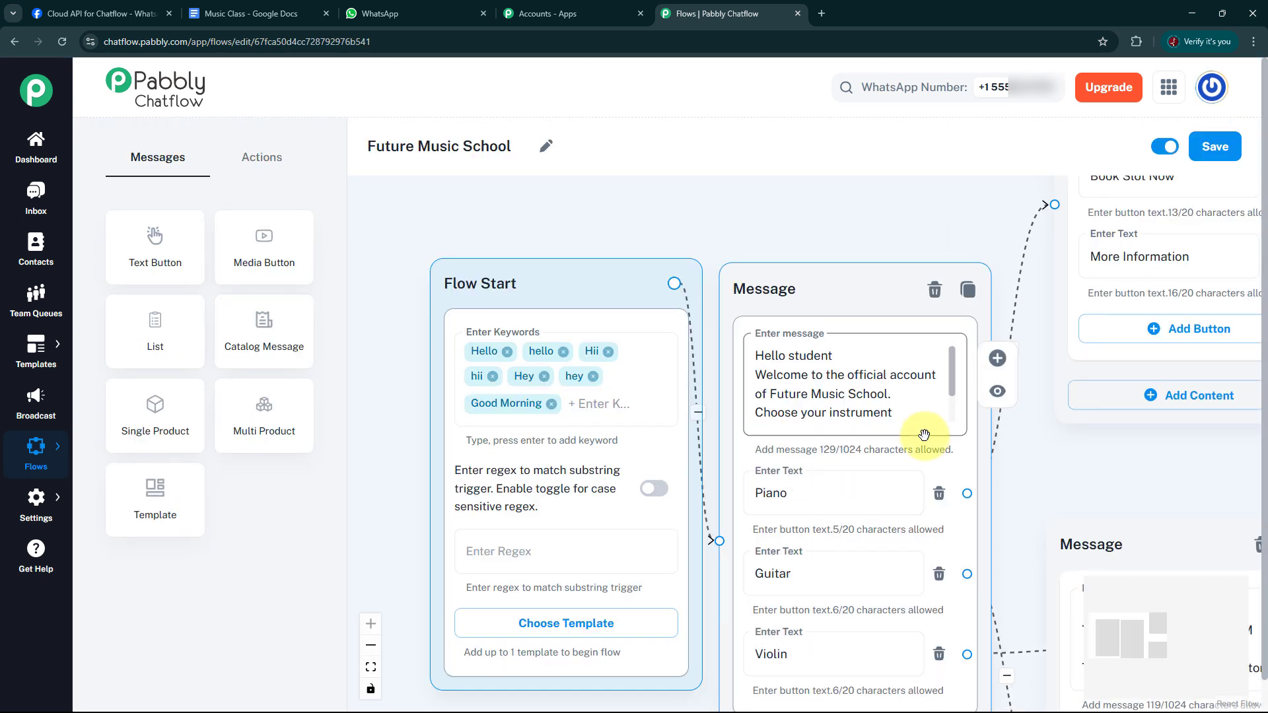
pyautogui.scroll(-4, 1087, 486)
pyautogui.scroll(-5, 1061, 467)
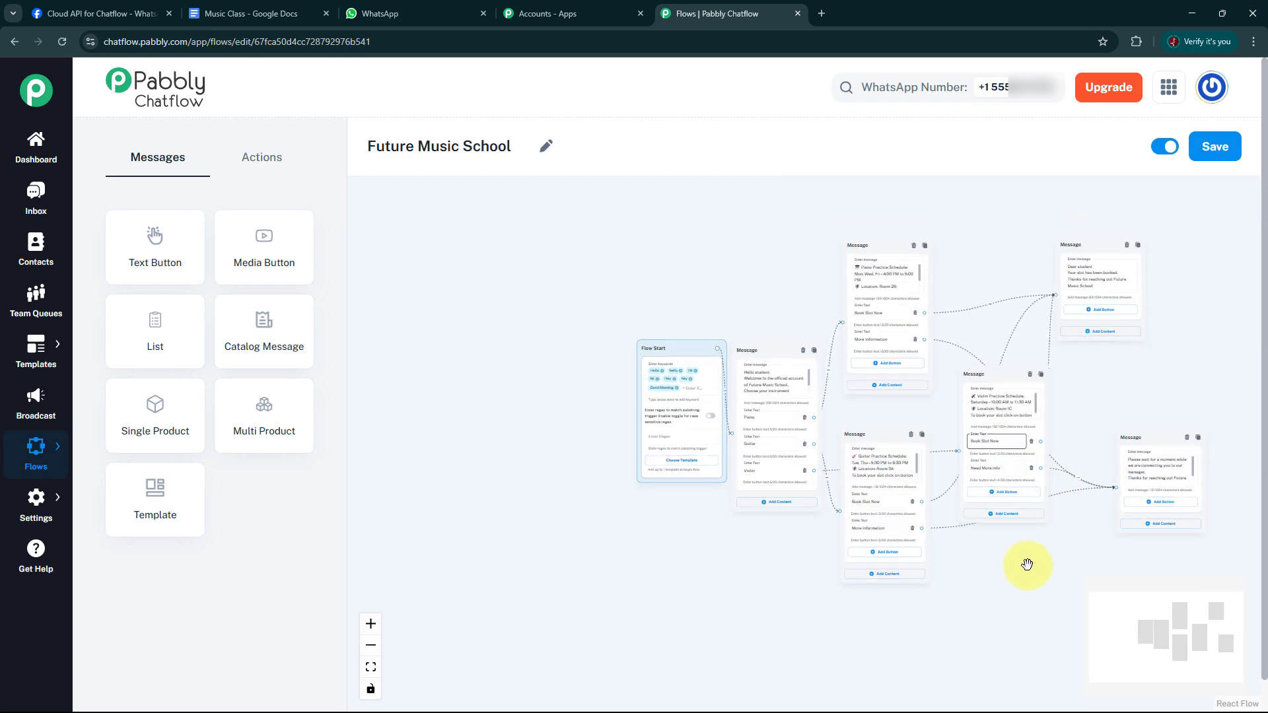
pyautogui.moveTo(1028, 563); pyautogui.dragTo(853, 542)
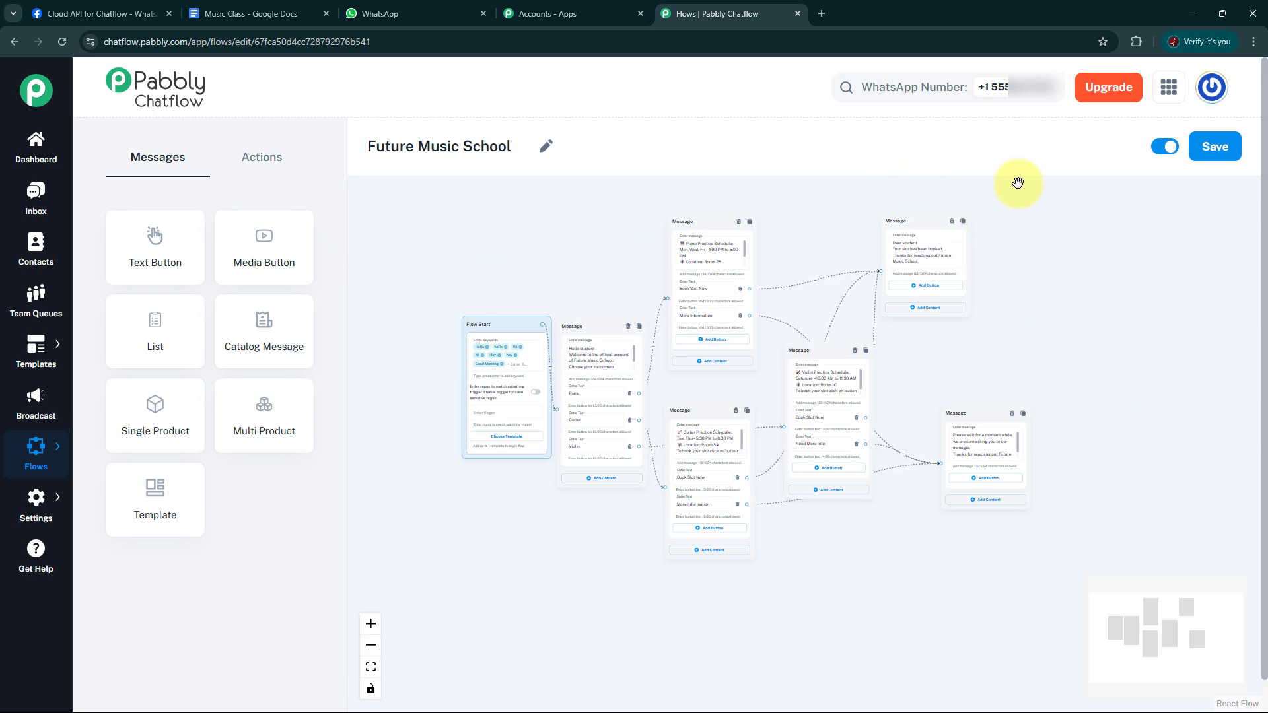
pyautogui.scroll(2, 1110, 311)
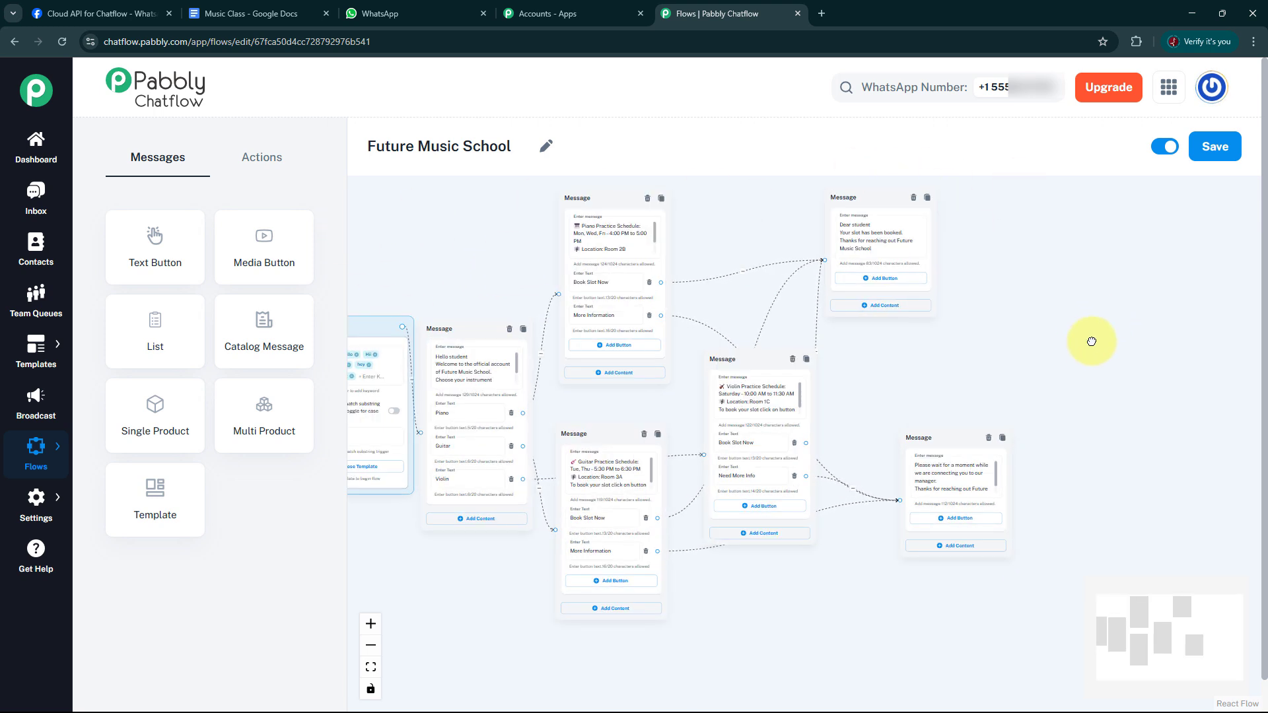
pyautogui.moveTo(1092, 341); pyautogui.dragTo(1167, 355)
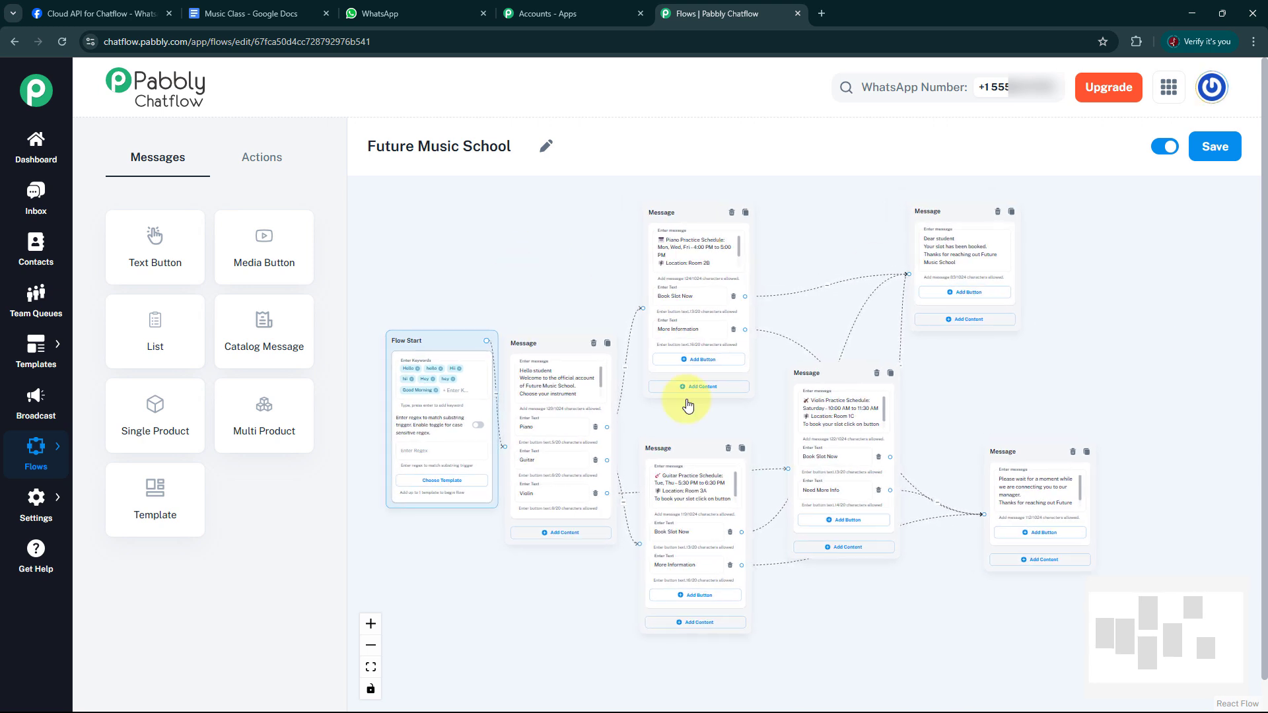
# Open the Future Music School flow for editing from the flow list, deactivate it and save the change.
pyautogui.moveTo(36, 446)
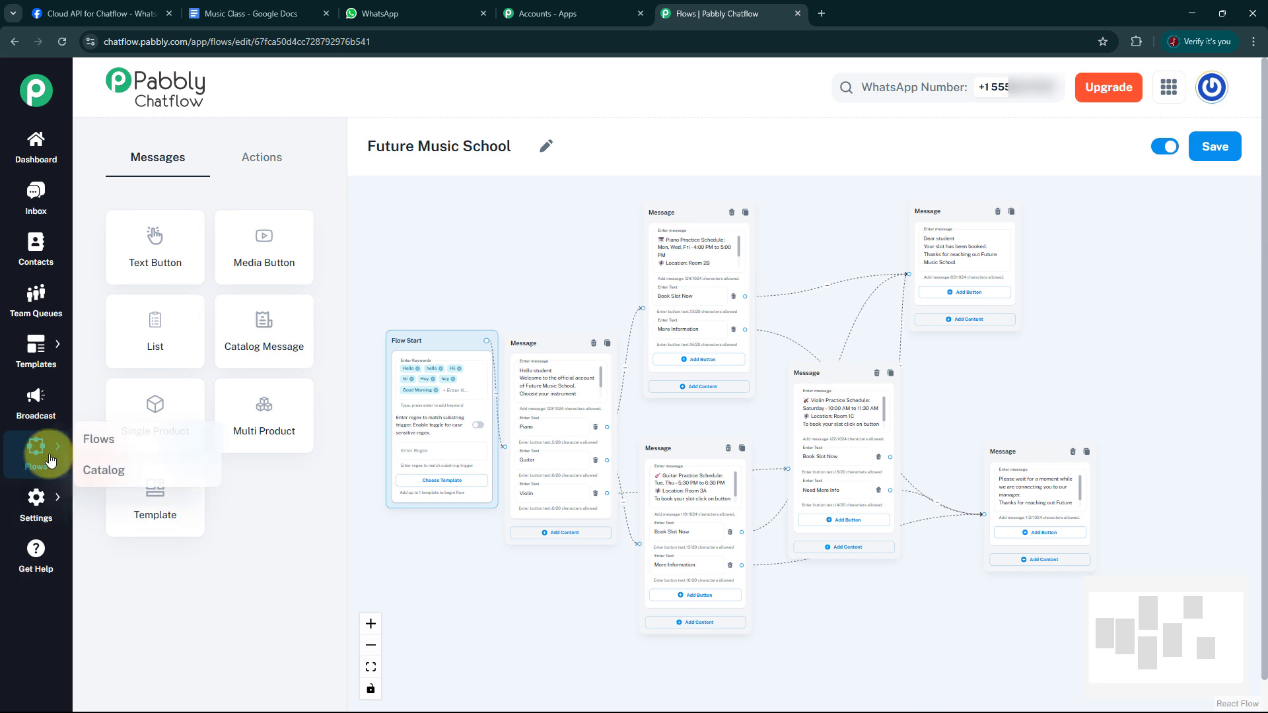
pyautogui.click(93, 441)
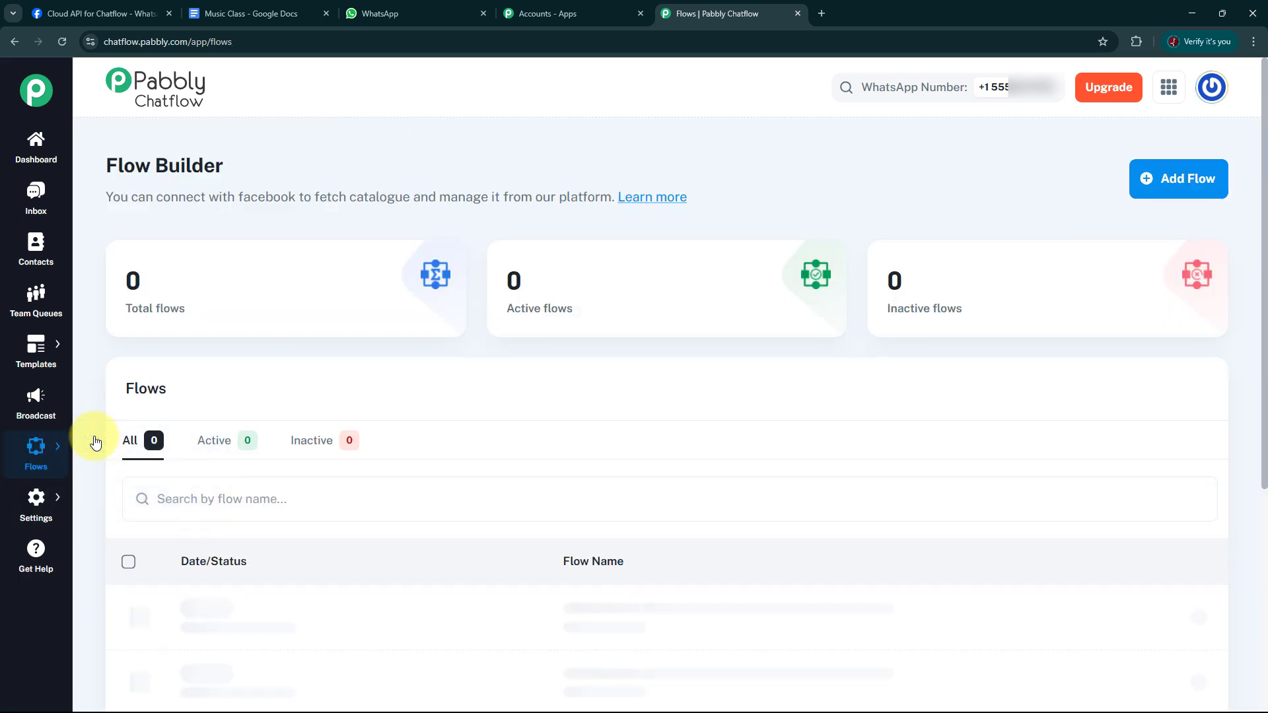
pyautogui.scroll(-5, 926, 501)
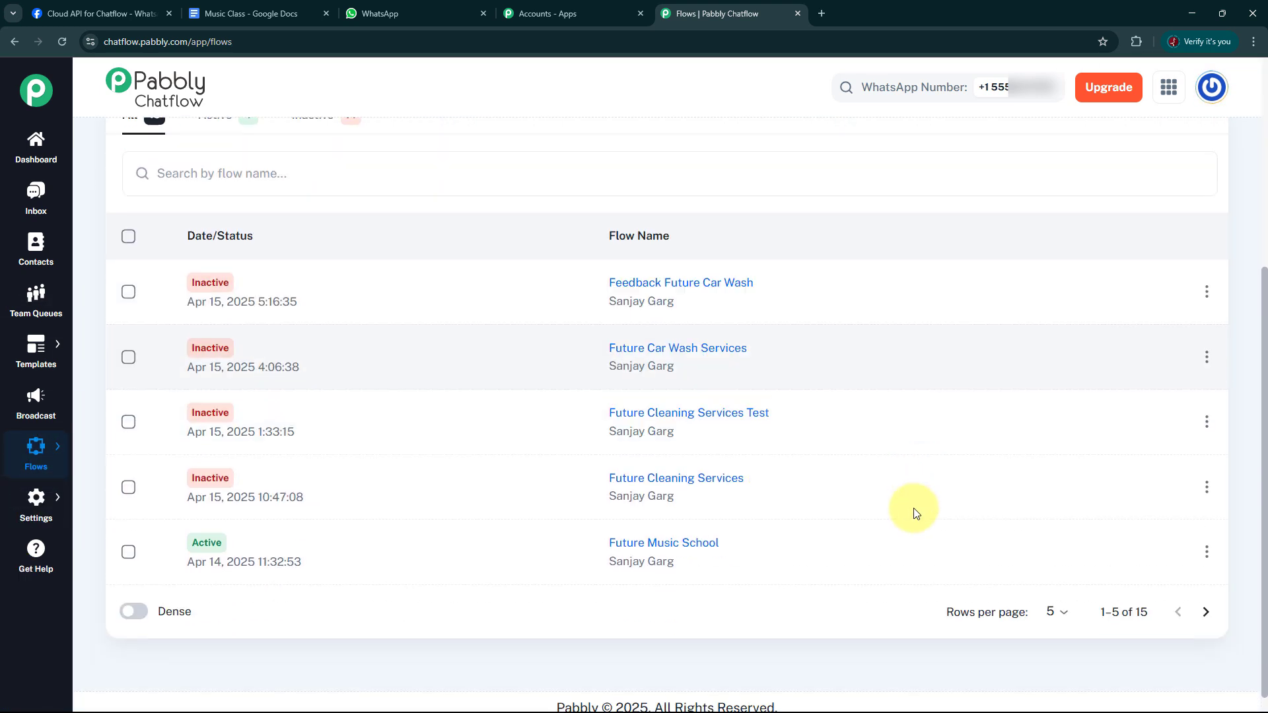
pyautogui.click(1206, 549)
pyautogui.click(1134, 577)
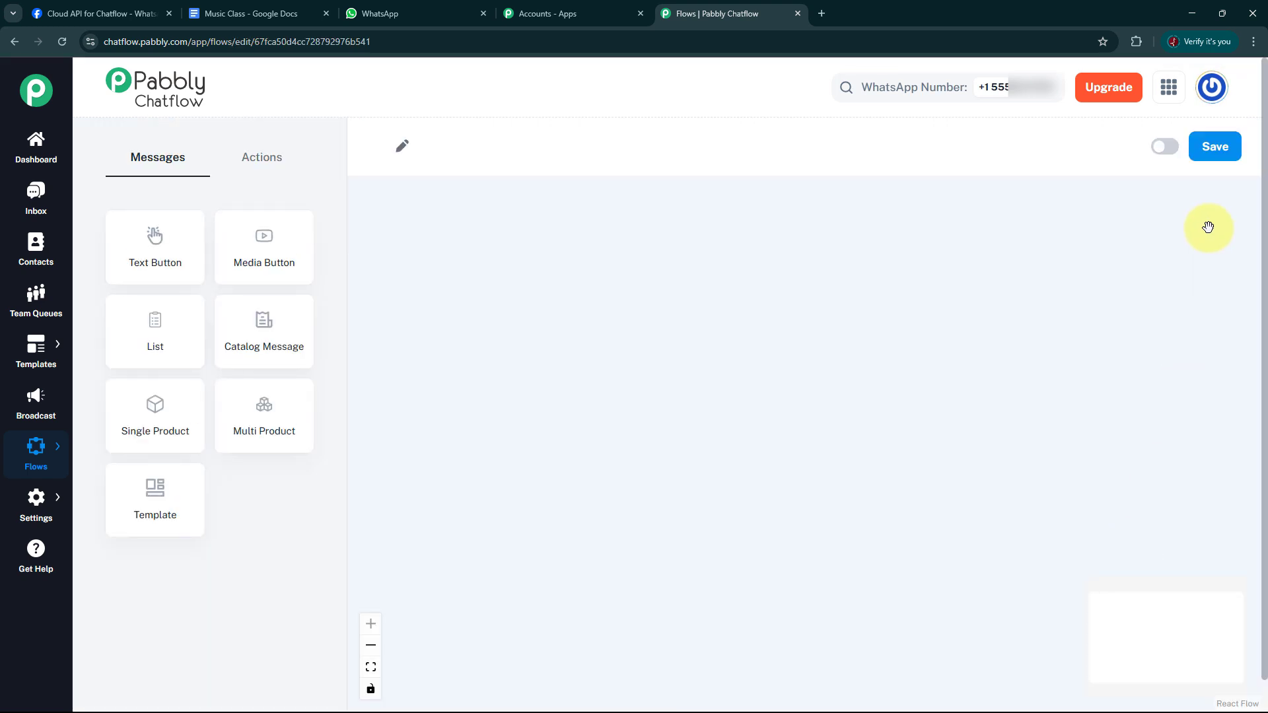
pyautogui.click(1165, 151)
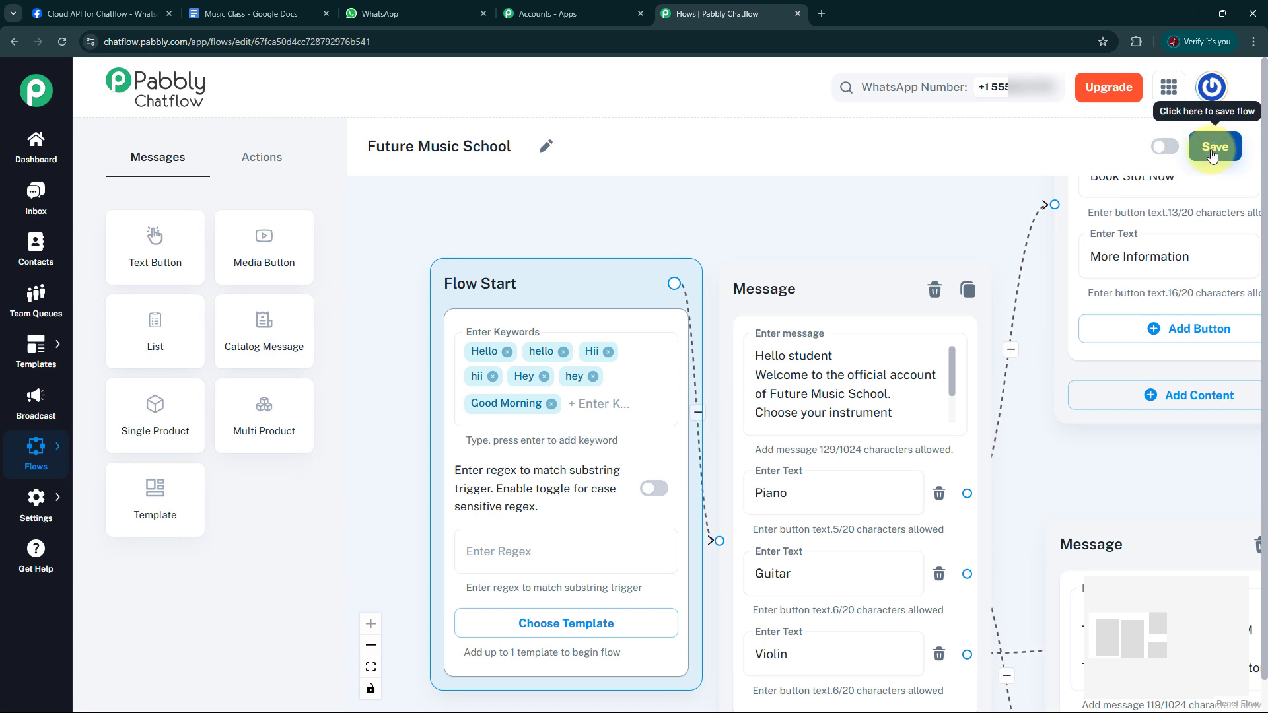
pyautogui.click(1212, 152)
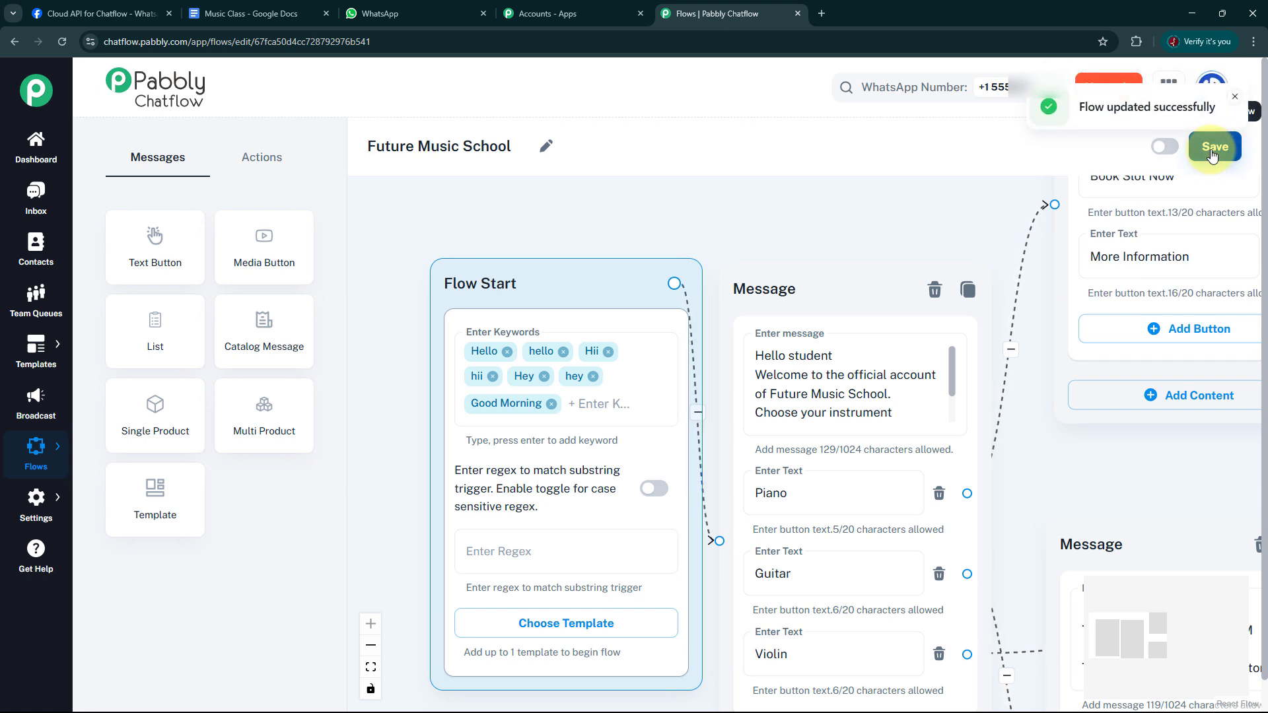
# Leave the flow editor and return to the Flow Builder overview.
pyautogui.click(561, 391)
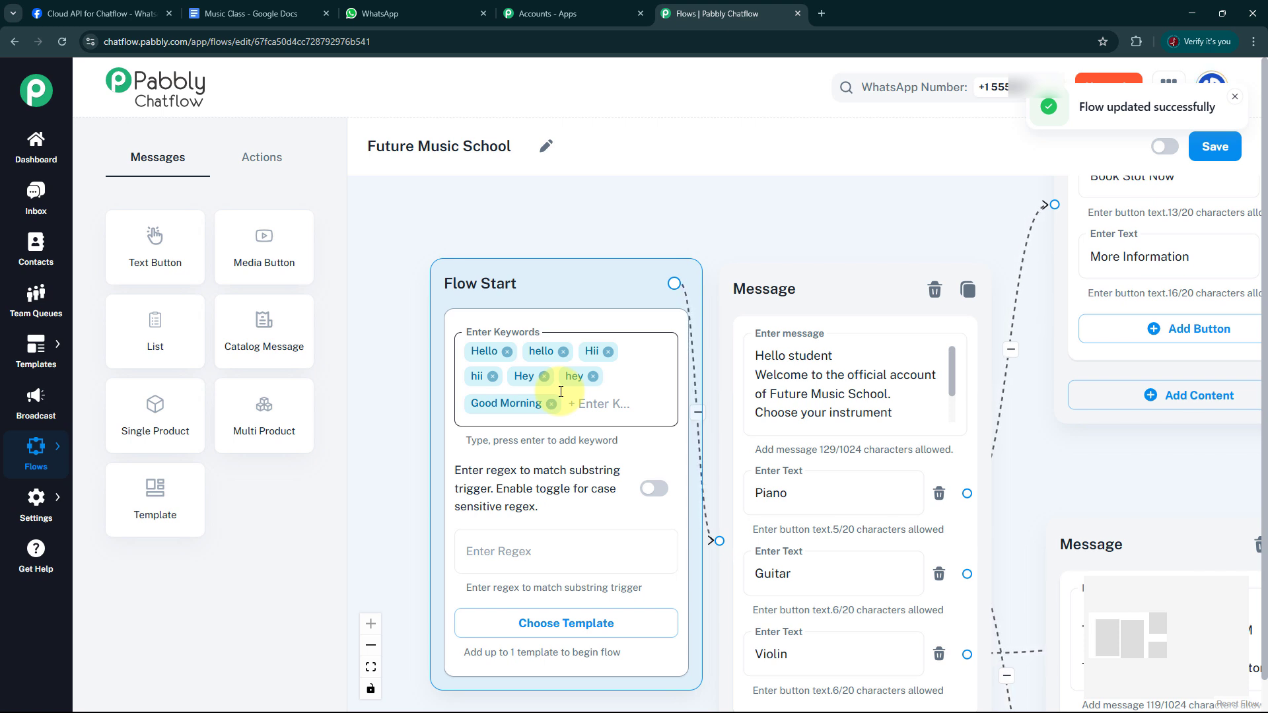
pyautogui.moveTo(35, 446)
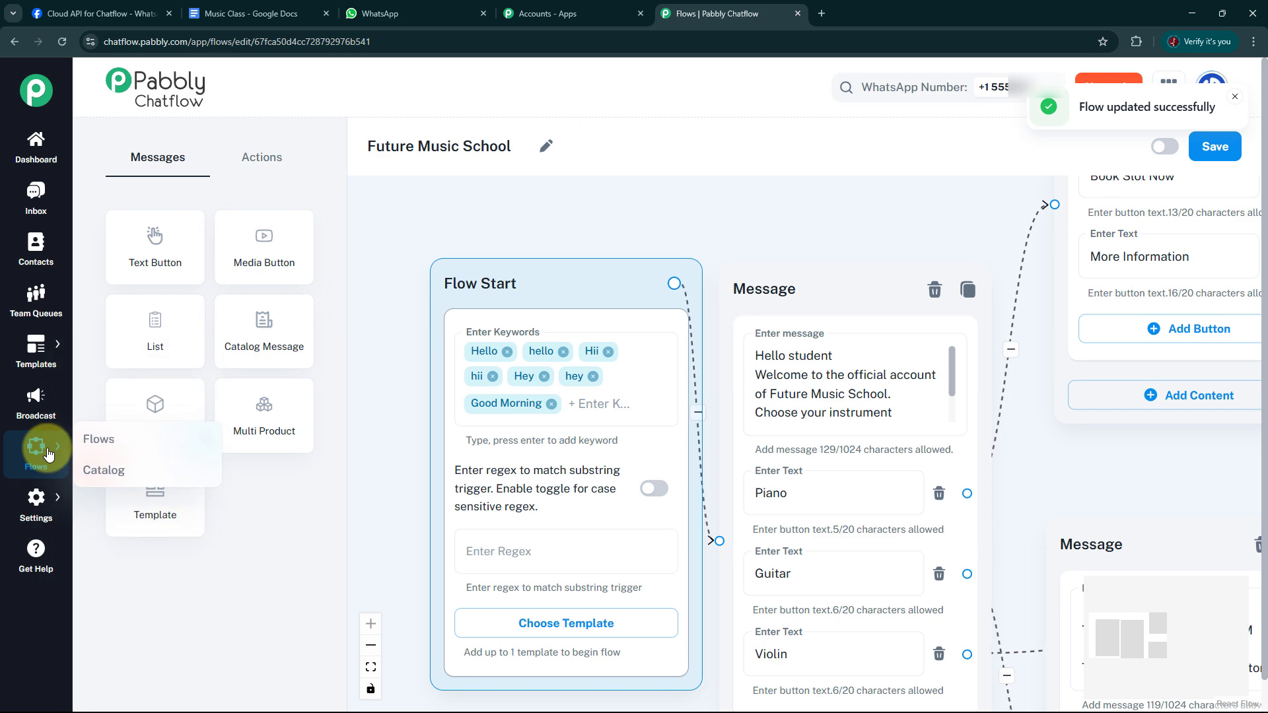
pyautogui.click(96, 438)
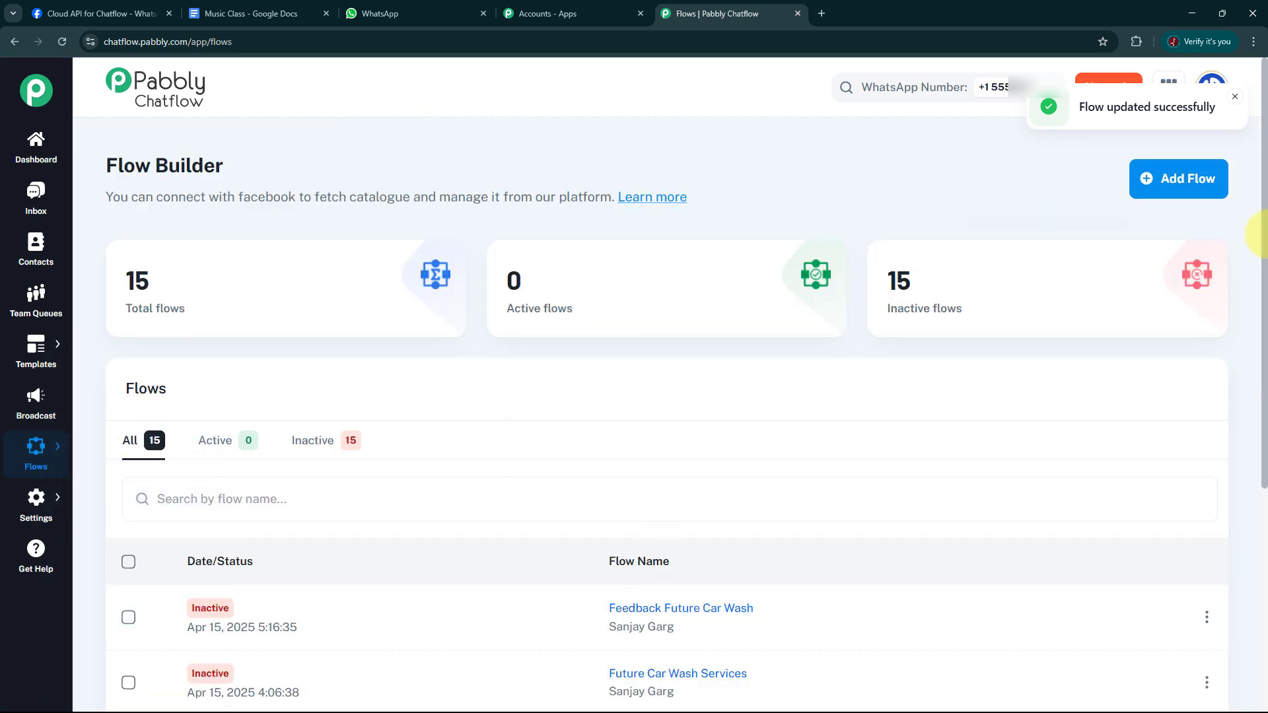
# Create a new flow named Future Music School Test and save it.
pyautogui.click(1162, 188)
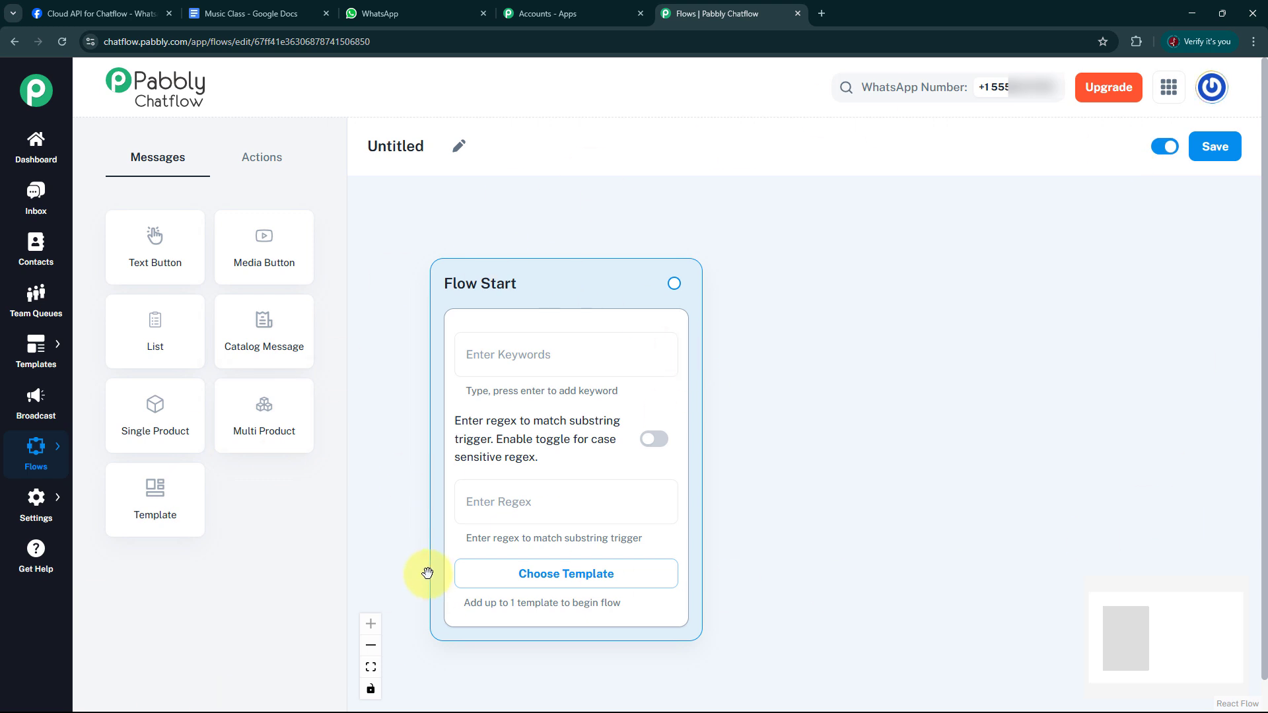
pyautogui.click(458, 149)
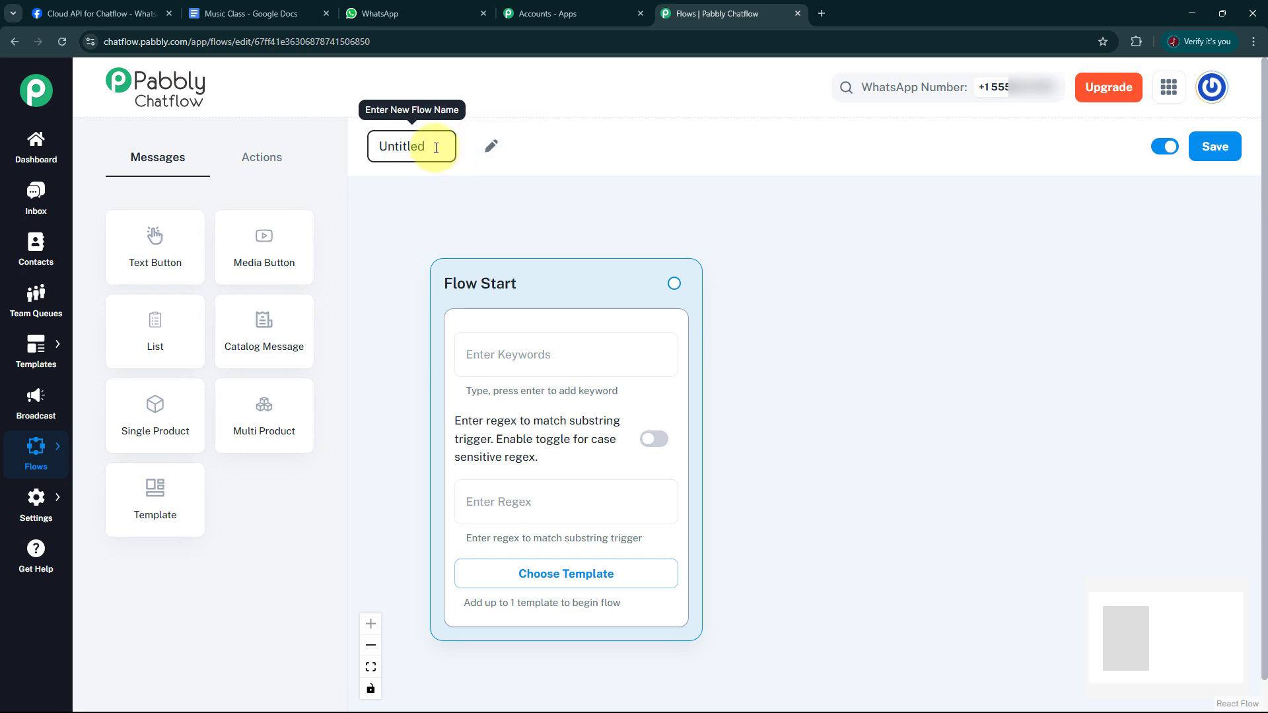
pyautogui.press('BackSpace')
pyautogui.press('BackSpace')
pyautogui.press('BackSpace')
pyautogui.press('BackSpace')
pyautogui.press('BackSpace')
pyautogui.press('BackSpace')
pyautogui.press('BackSpace')
pyautogui.press('BackSpace')
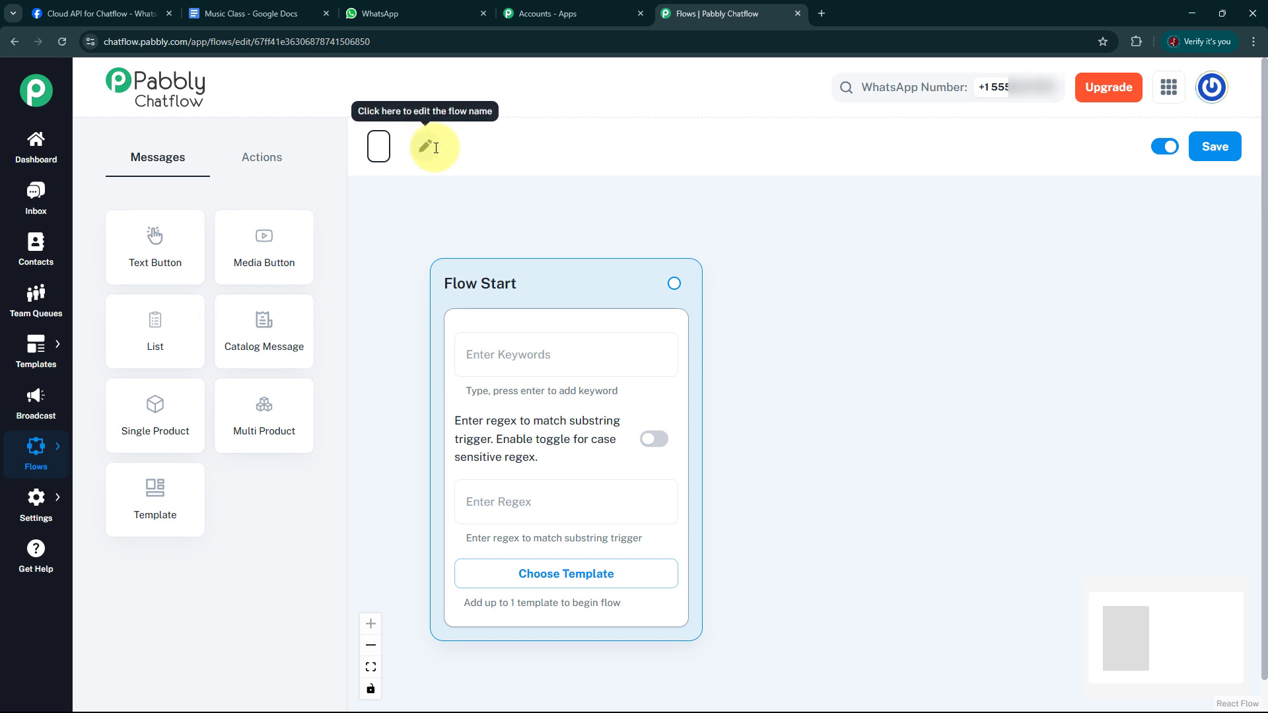
pyautogui.write('Mutur')
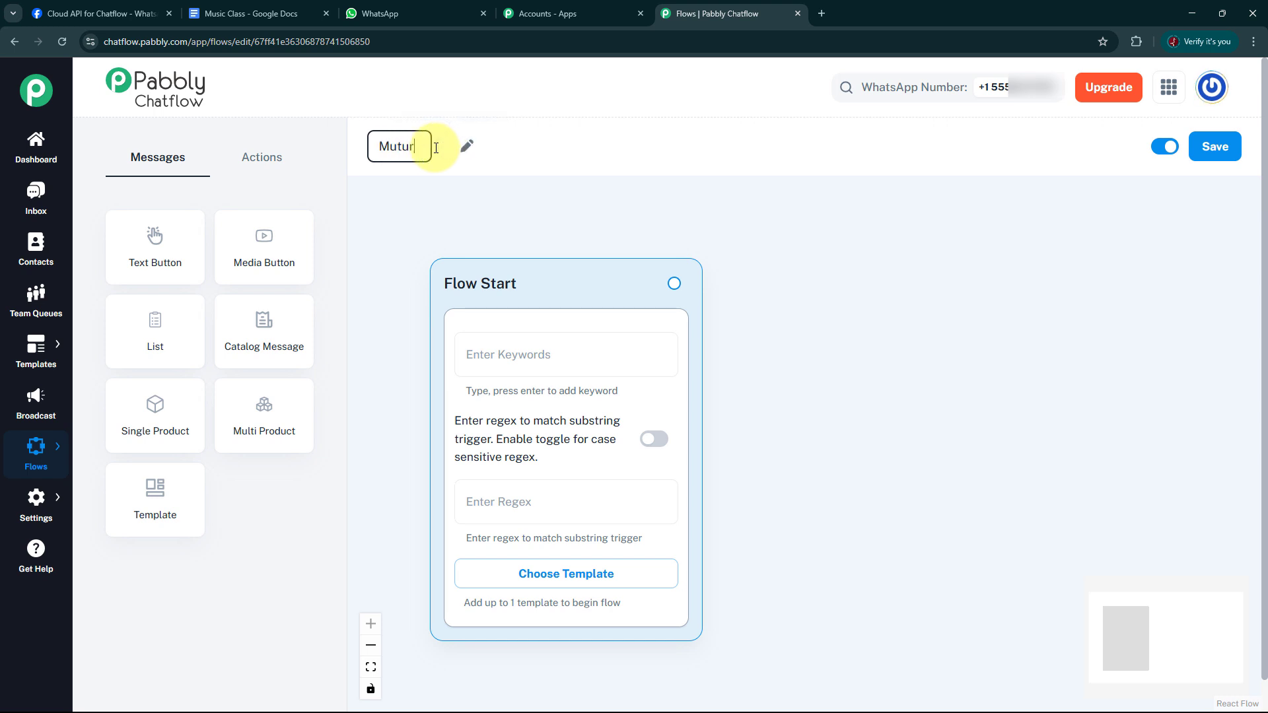
pyautogui.write('e Musi')
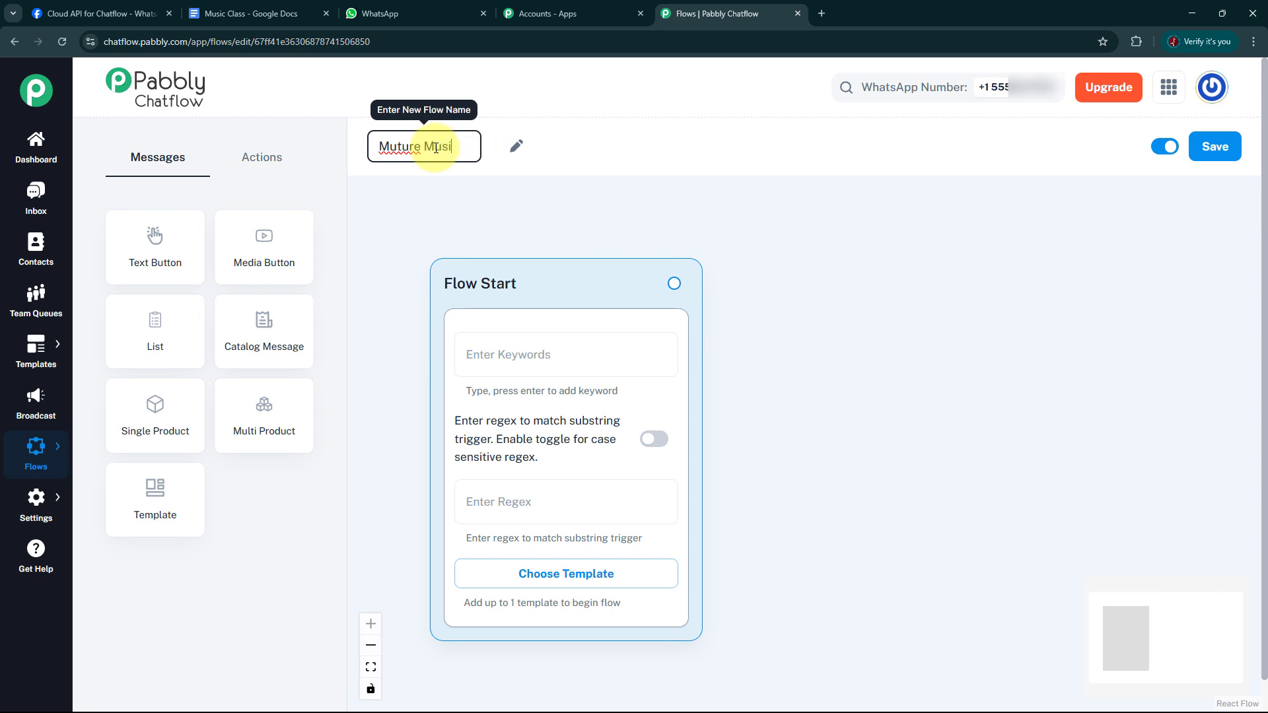
pyautogui.write('c S')
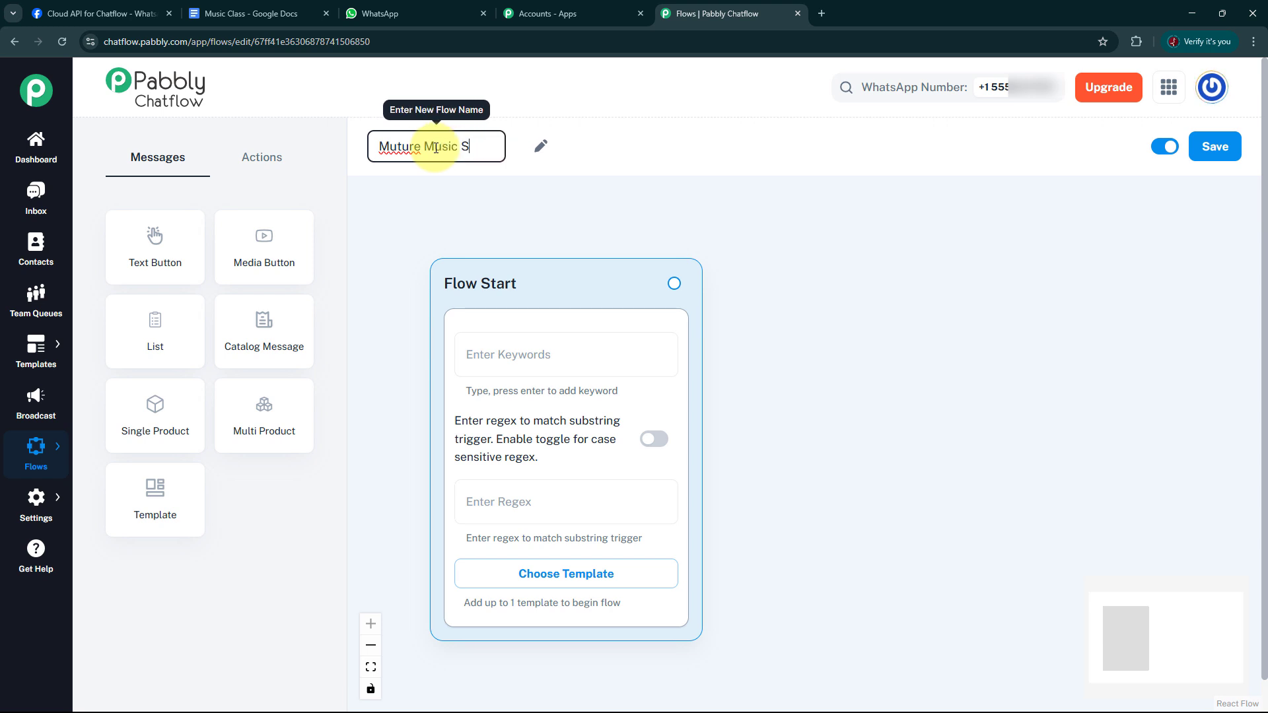
pyautogui.write('chool Test')
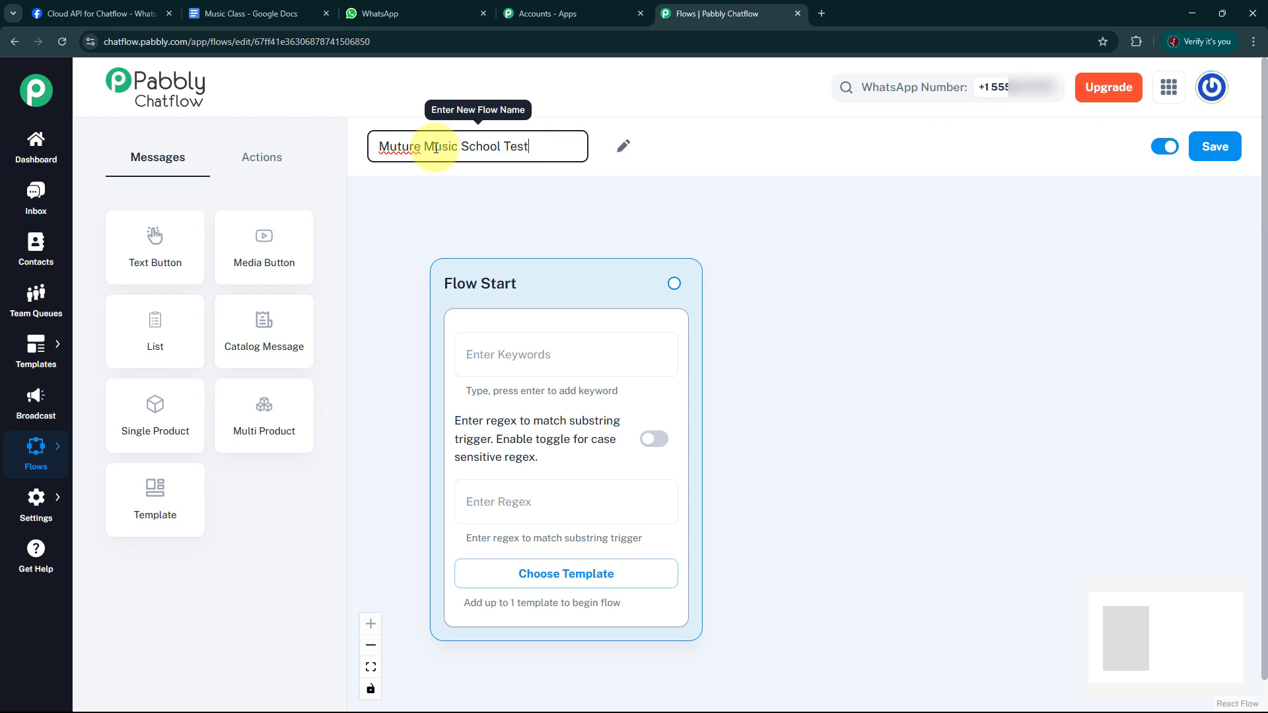
pyautogui.click(392, 144)
pyautogui.press('BackSpace')
pyautogui.write('F')
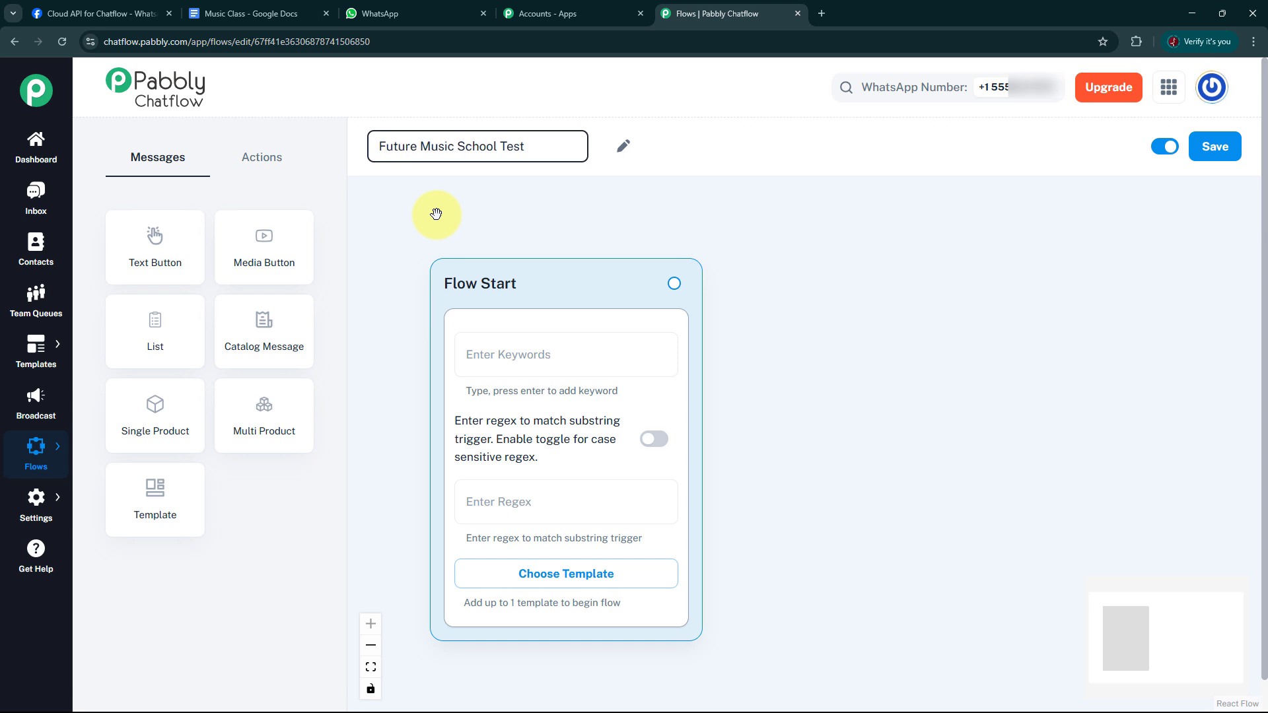
pyautogui.click(1218, 159)
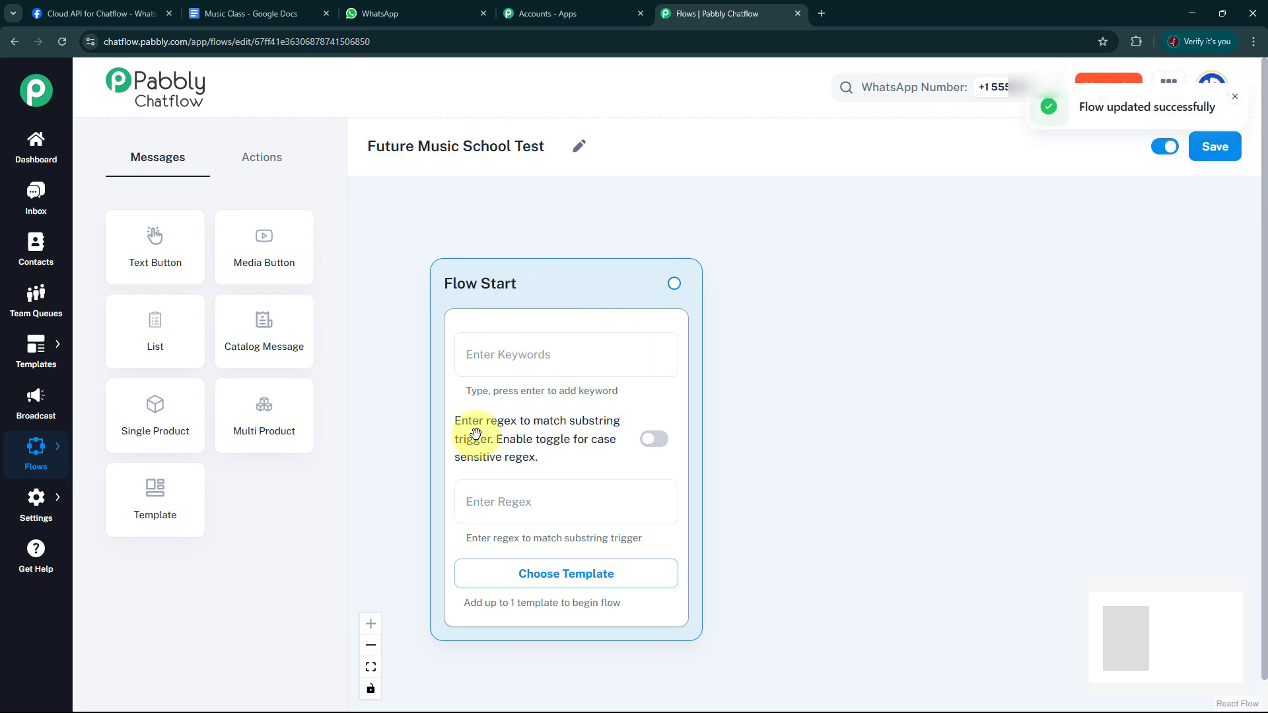
# Add the greeting keywords Hello, hello, Hii, hii, Halo and halo to the Flow Start block.
pyautogui.moveTo(565, 253); pyautogui.dragTo(506, 230)
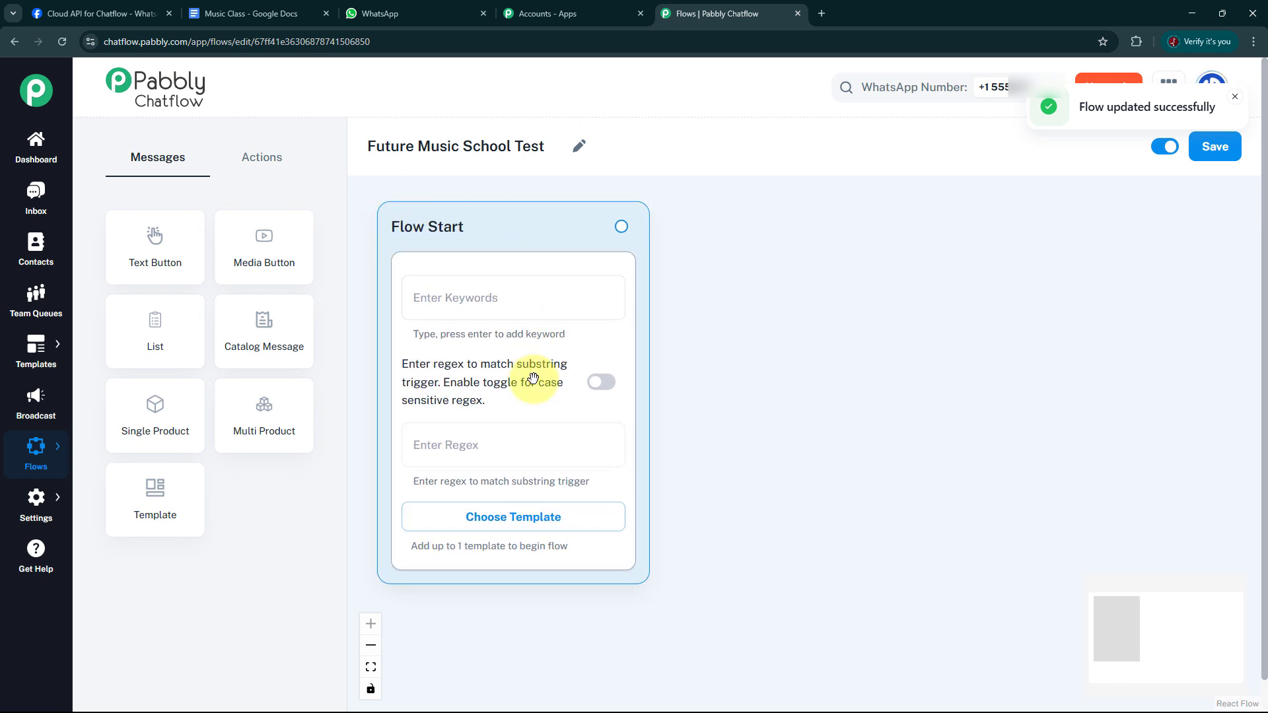
pyautogui.click(499, 313)
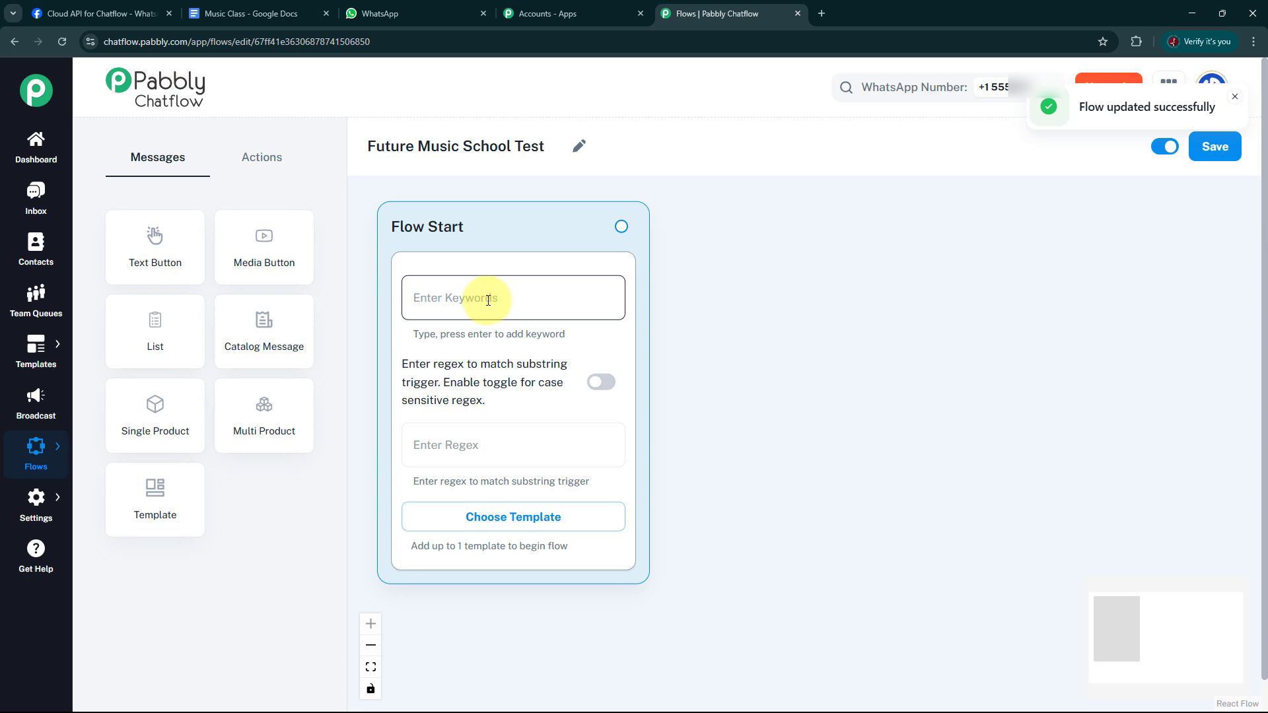
pyautogui.click(487, 447)
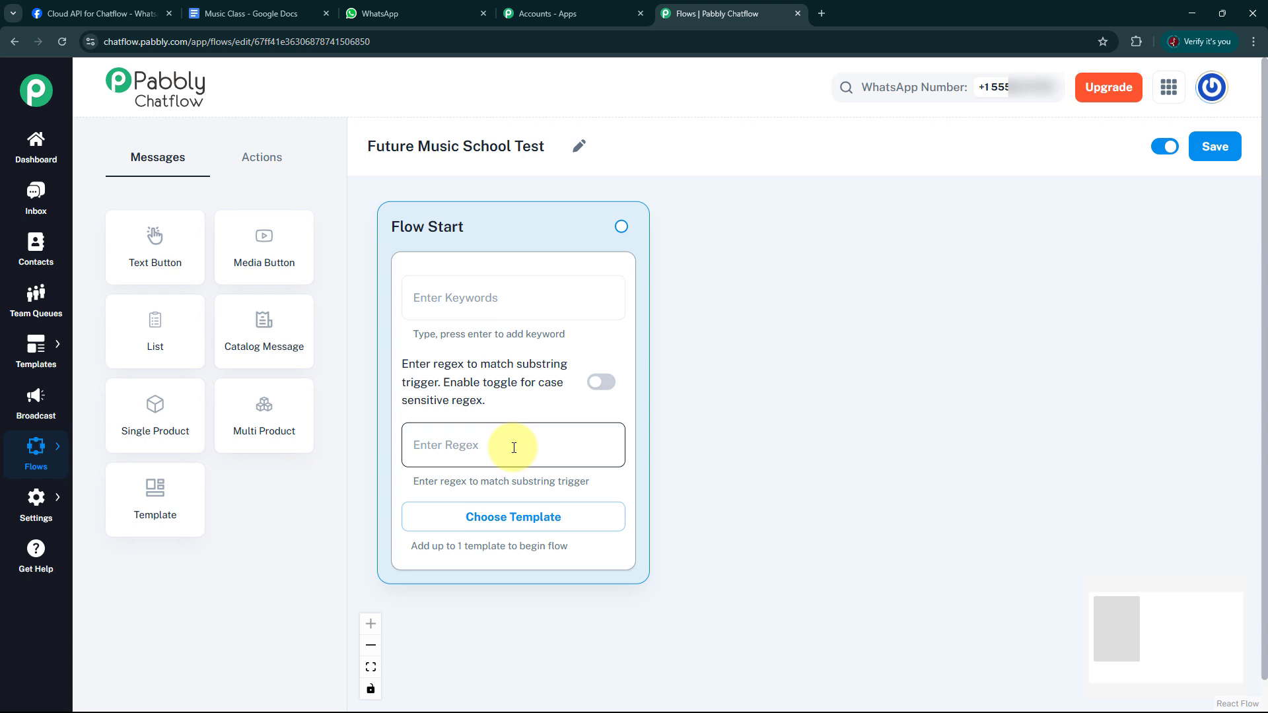
pyautogui.click(507, 298)
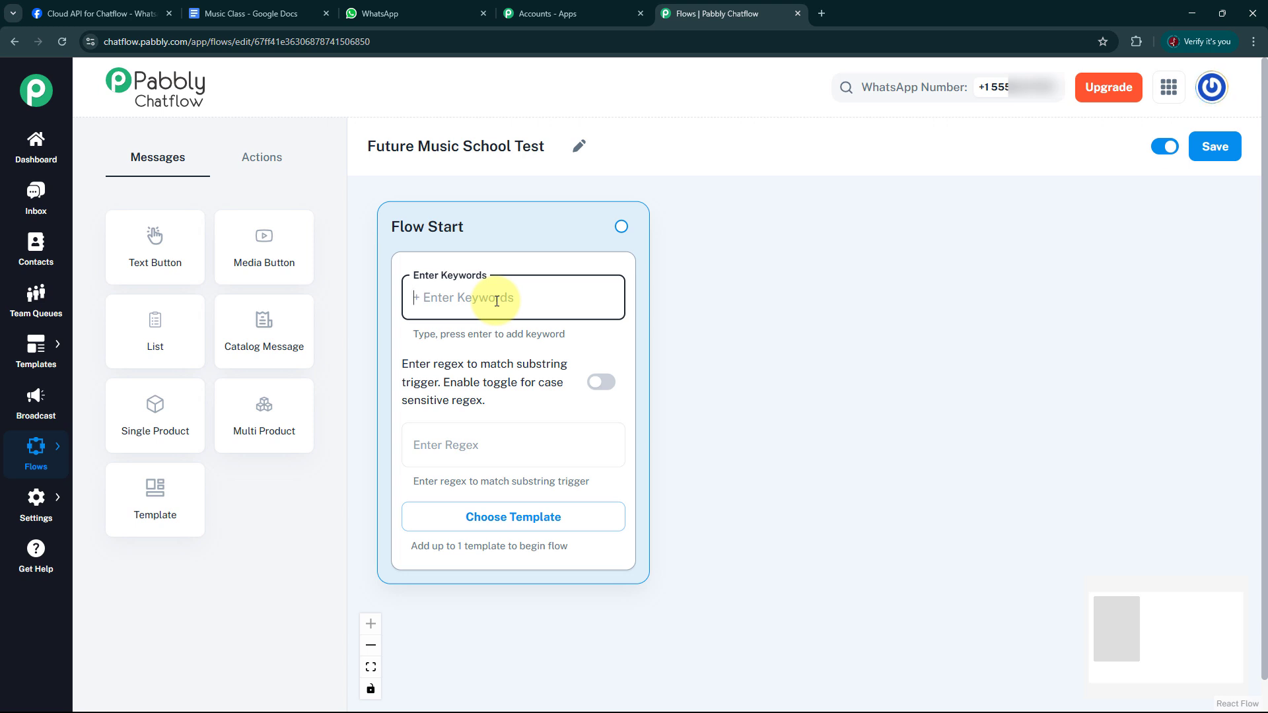
pyautogui.write('Hello')
pyautogui.press('Return')
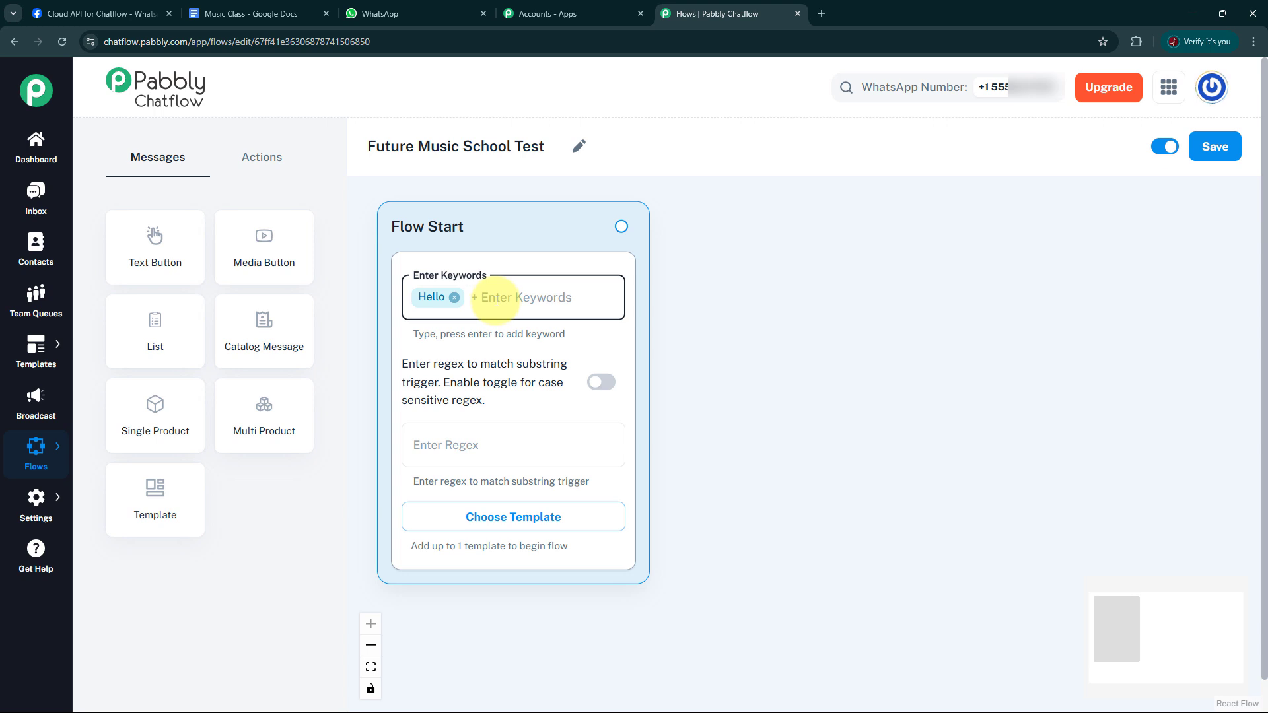
pyautogui.write('hello')
pyautogui.press('Return')
pyautogui.write('Hii')
pyautogui.press('Return')
pyautogui.write('hii')
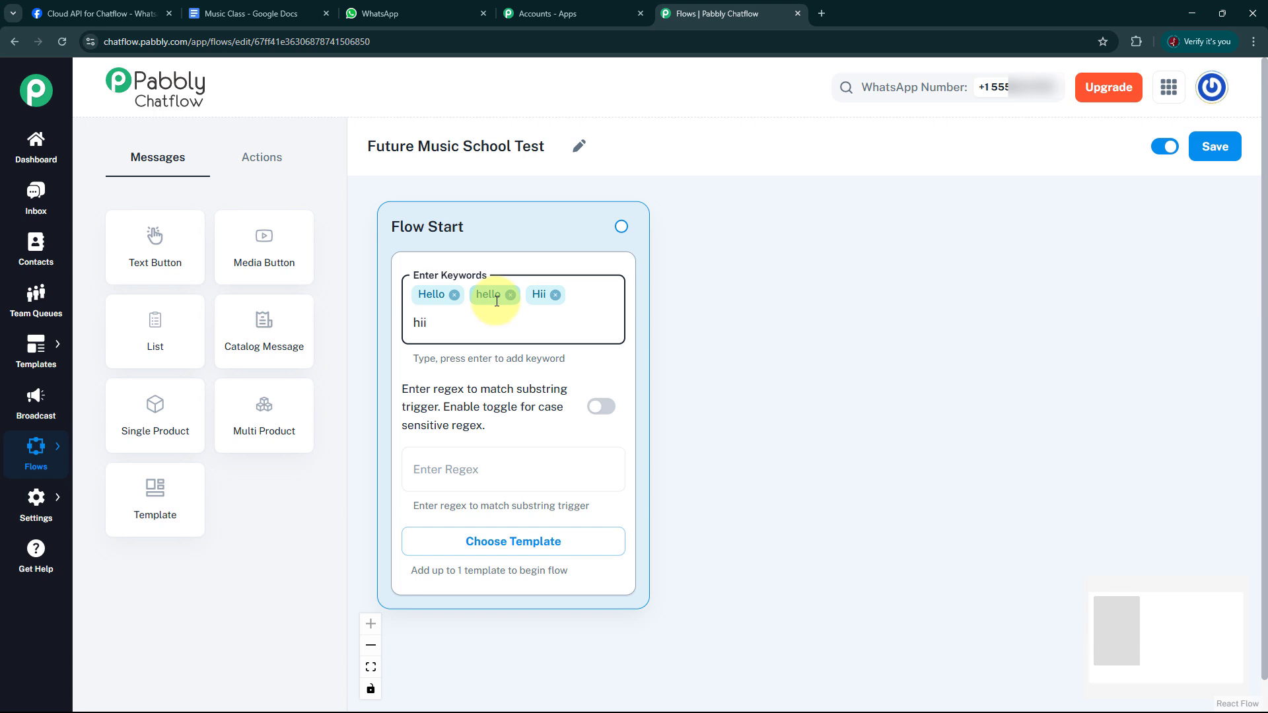
pyautogui.press('Return')
pyautogui.write('Halo')
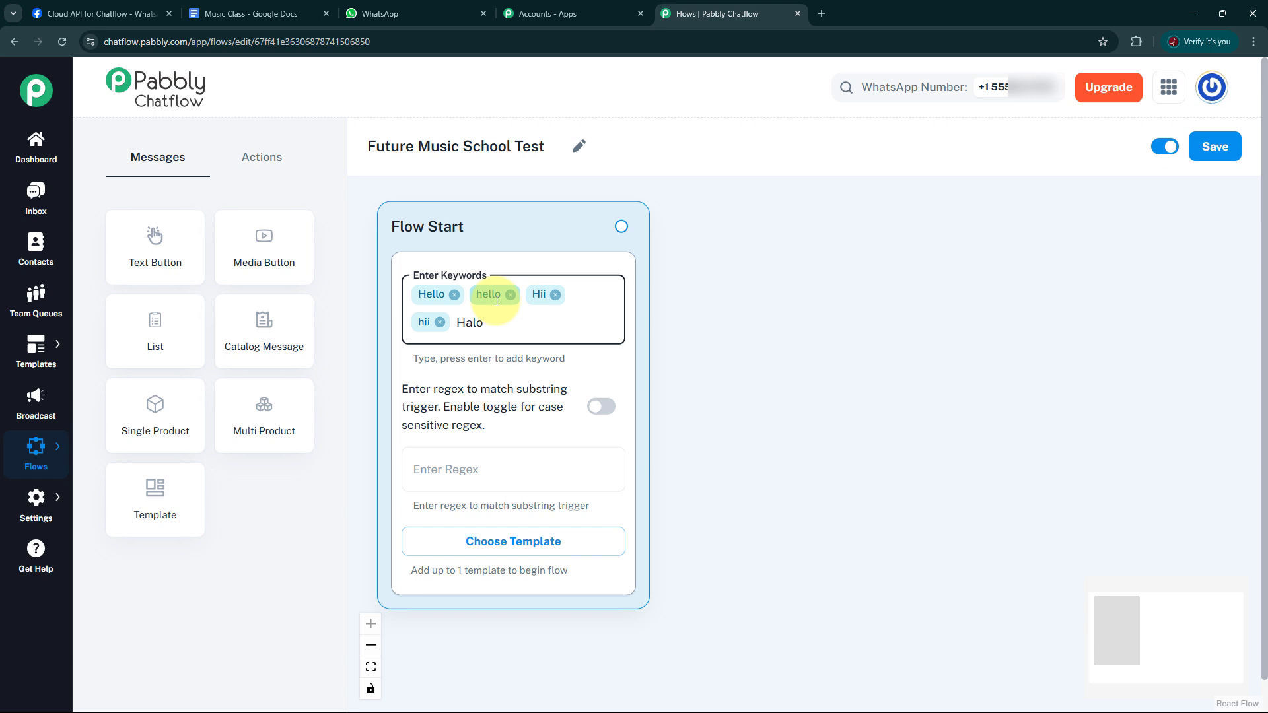
pyautogui.press('Return')
pyautogui.write('halo')
pyautogui.press('Return')
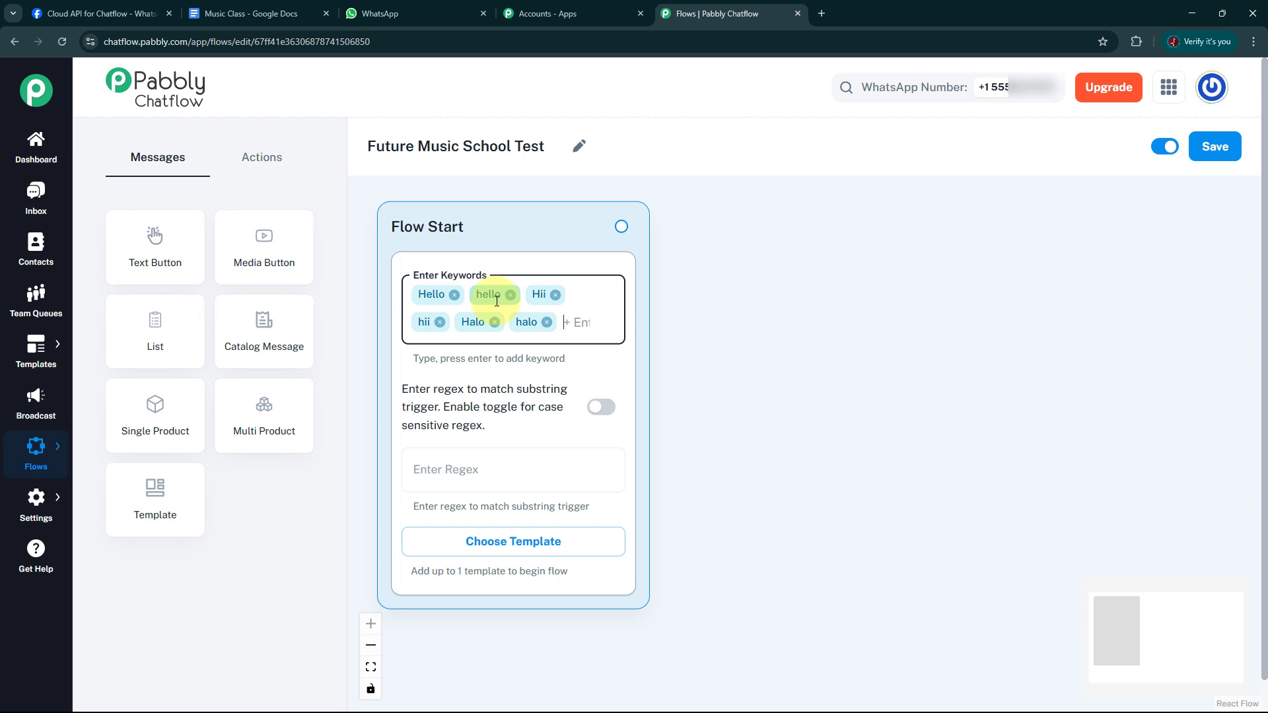
# Add Classes, Schedule and Good Morning as further trigger keywords in the Flow Start block.
pyautogui.write('Classes')
pyautogui.press('Return')
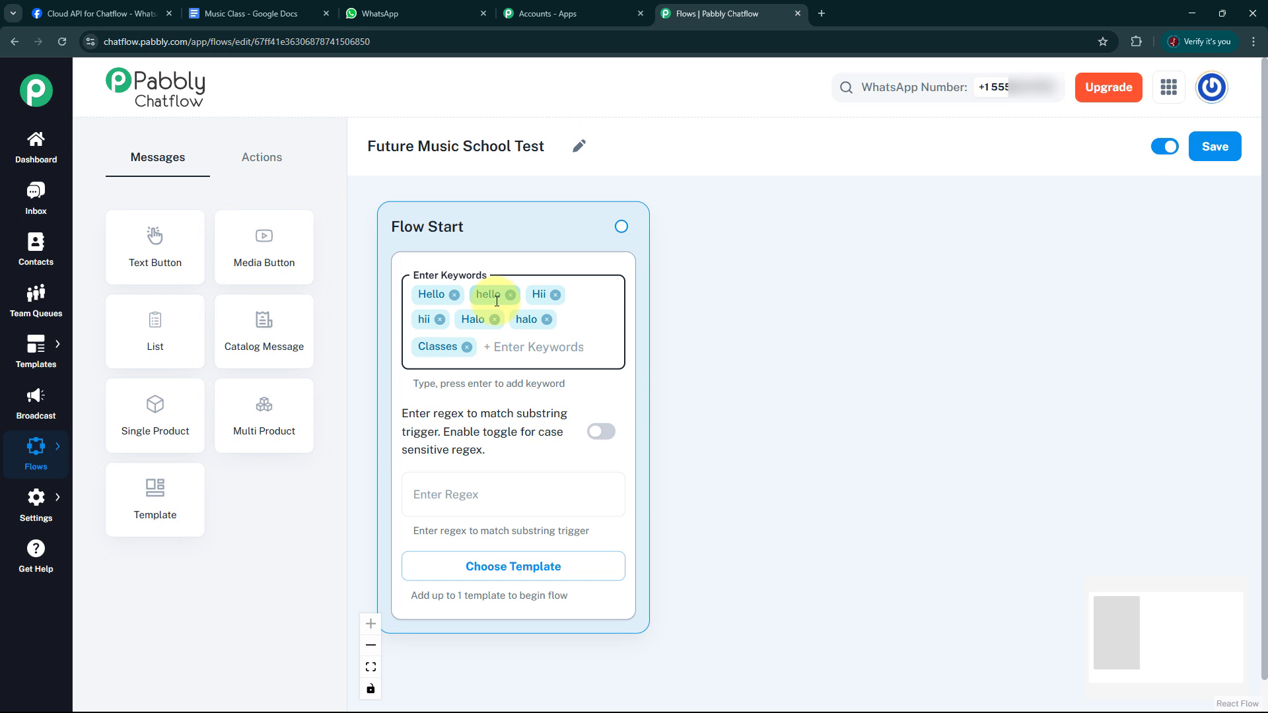
pyautogui.write('Schedule')
pyautogui.press('Return')
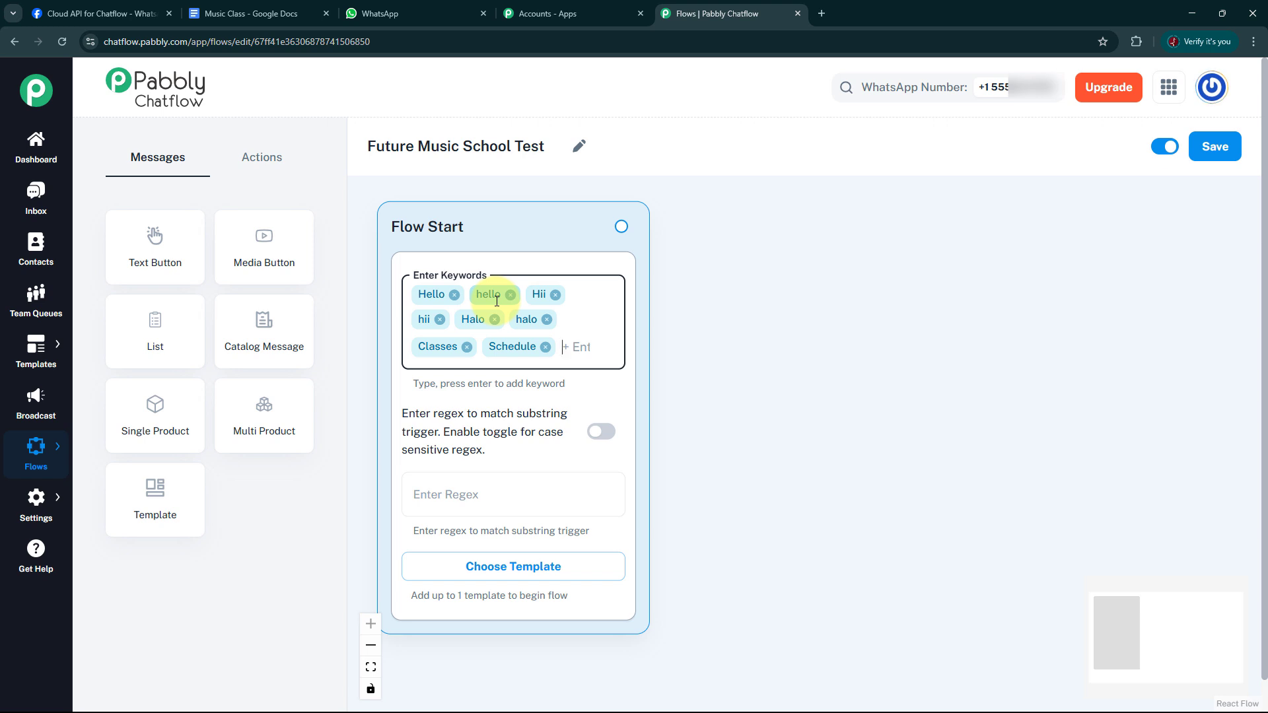
pyautogui.write('Good')
pyautogui.write(' Morn')
pyautogui.write('ing')
pyautogui.press('Return')
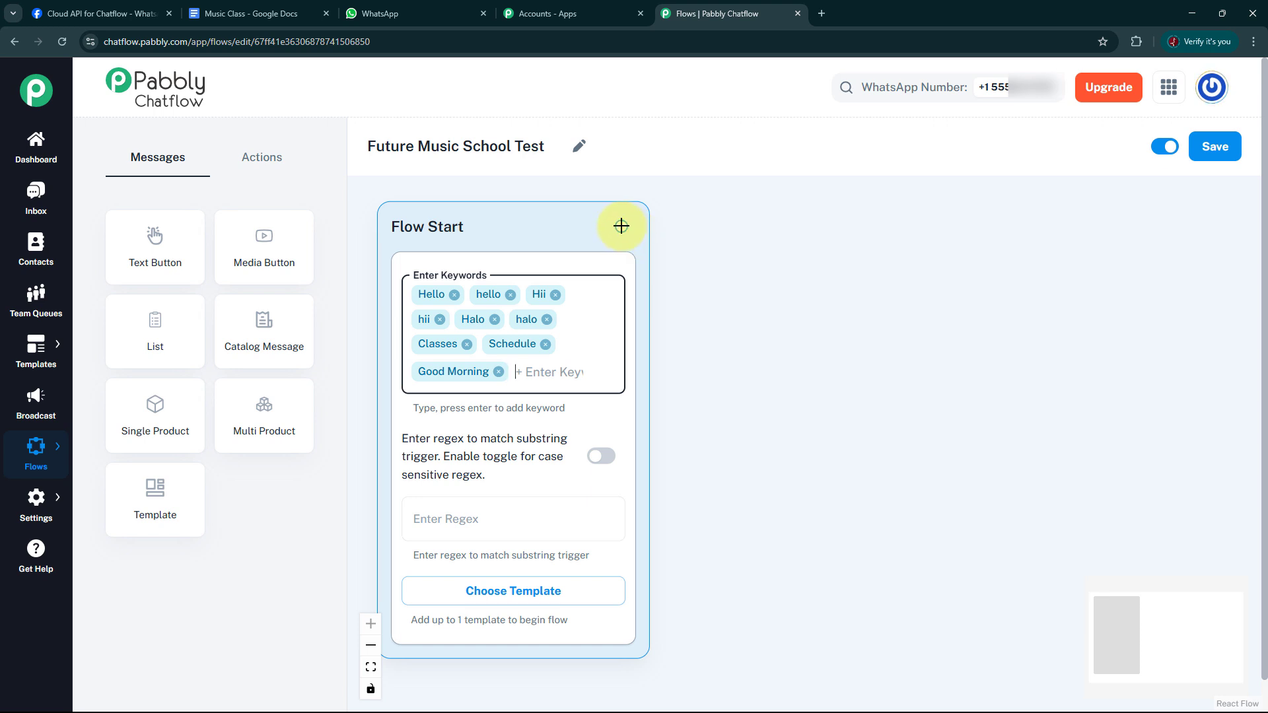
# Review the content types that can follow the Flow Start block and the action blocks available for the flow.
pyautogui.moveTo(621, 226); pyautogui.dragTo(743, 275)
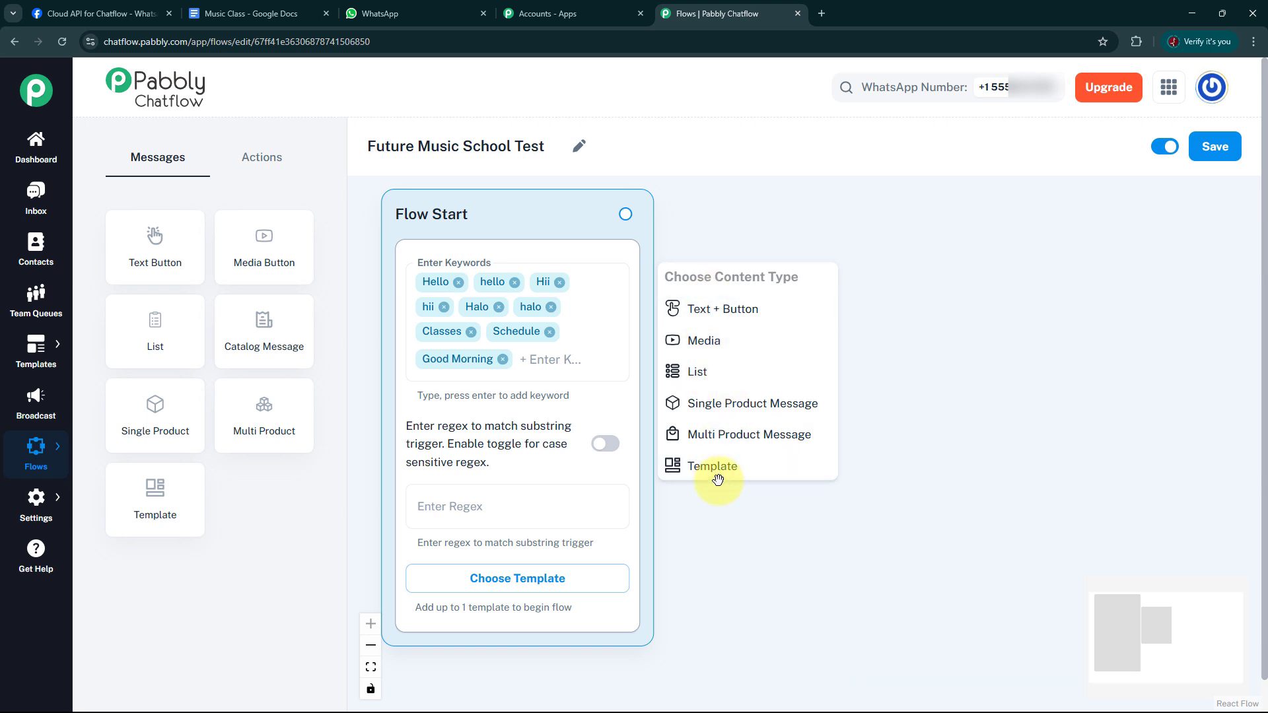
pyautogui.click(267, 170)
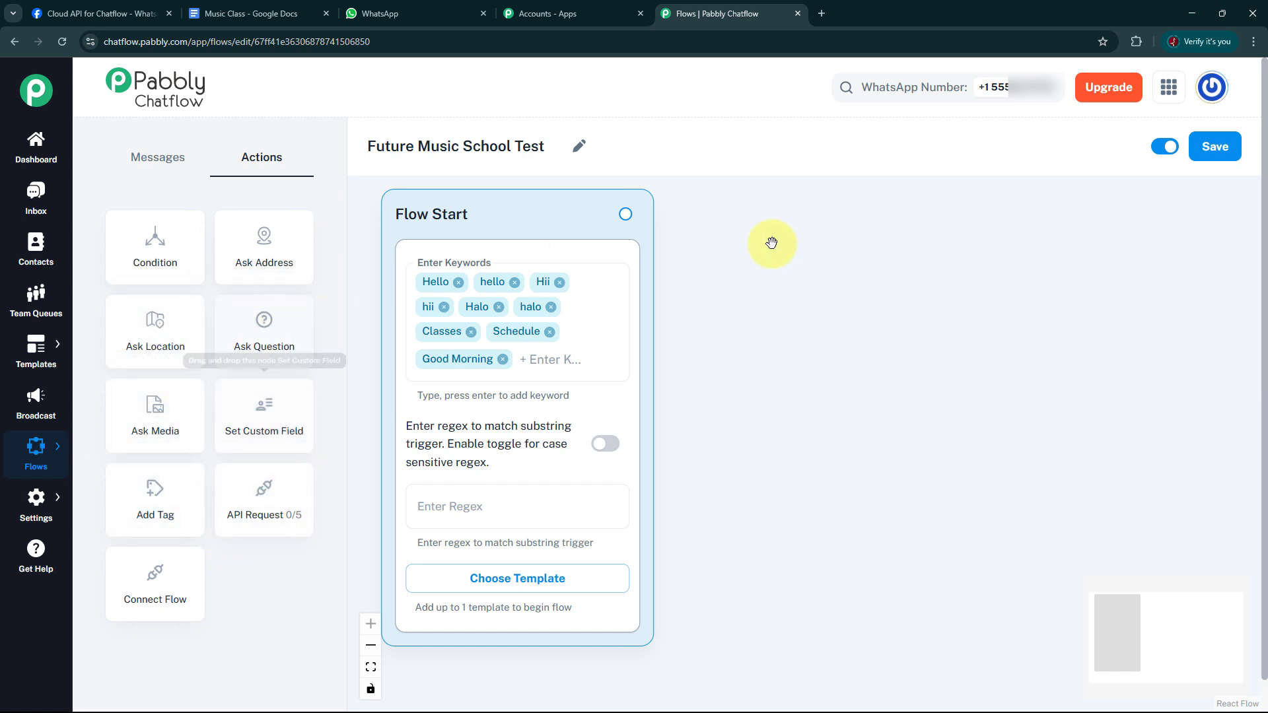
pyautogui.click(157, 159)
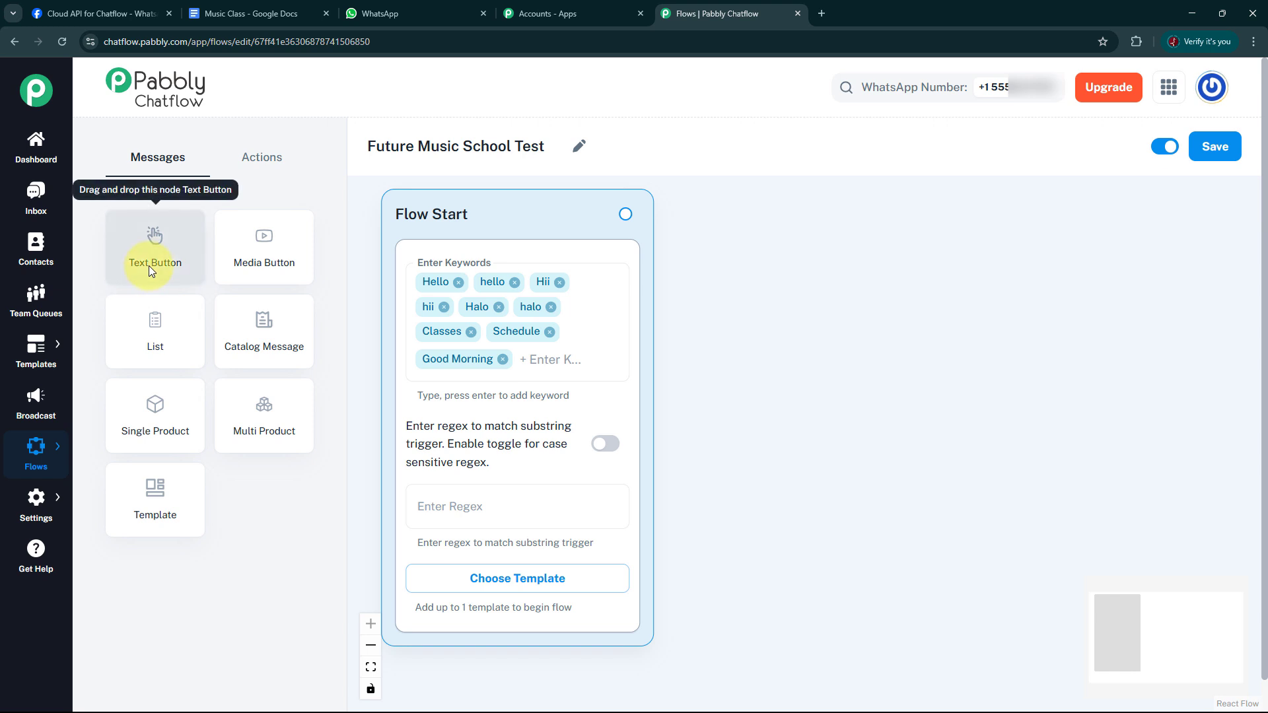
# Connect a new Text + Button message block to Flow Start and place it beside the start block.
pyautogui.moveTo(626, 216); pyautogui.dragTo(739, 286)
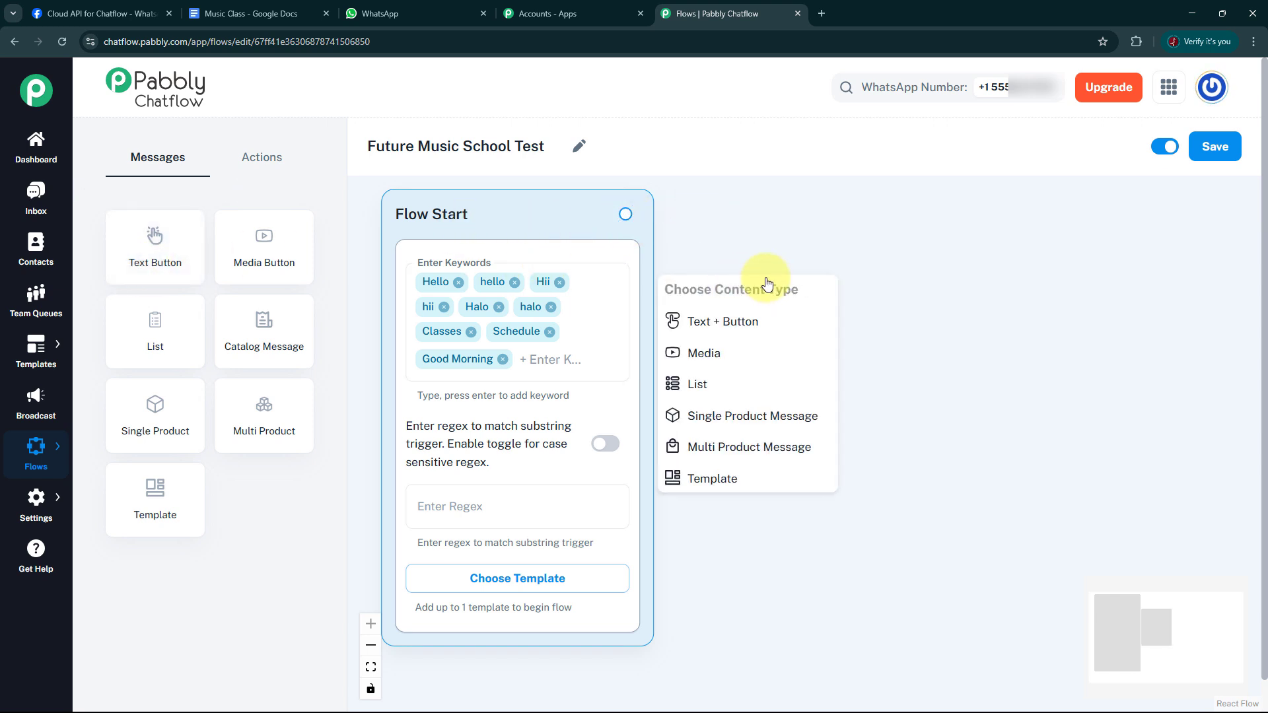
pyautogui.click(736, 329)
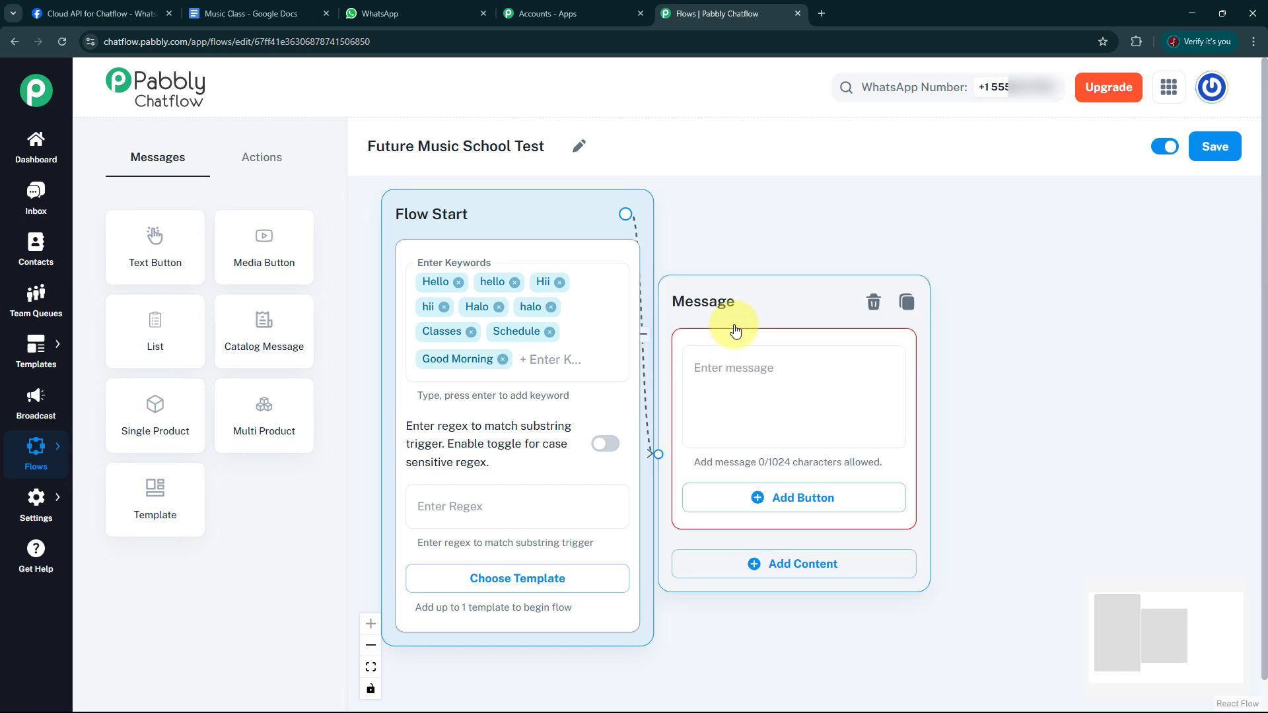
pyautogui.moveTo(767, 296); pyautogui.dragTo(776, 269)
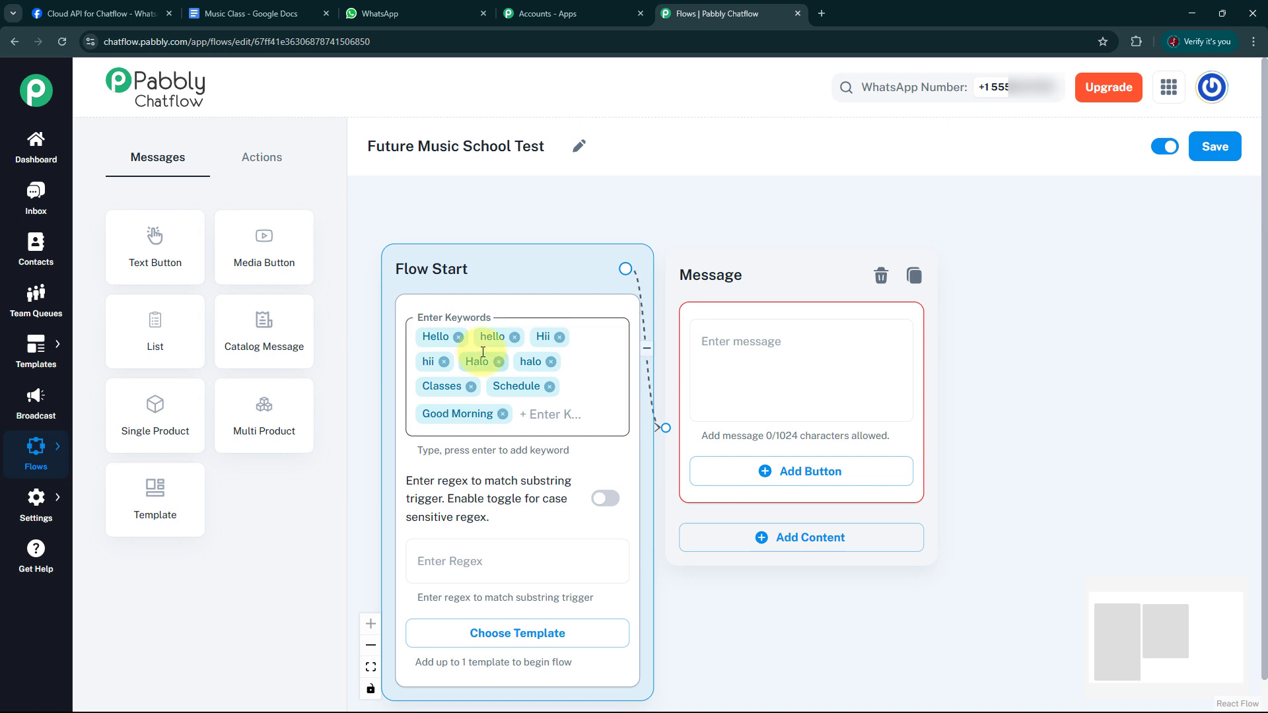
# Paste the copied message ending in "Choose your instrument regarding which you want to enquire." into the new message block.
pyautogui.click(743, 381)
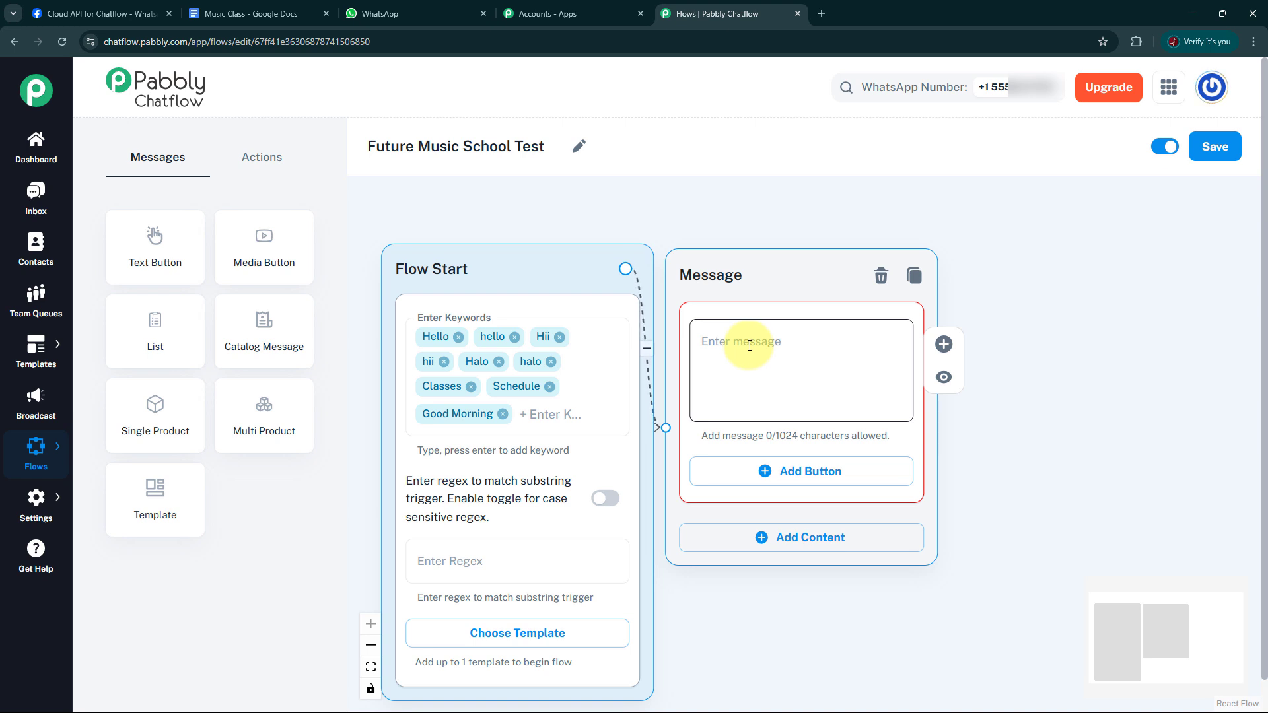
pyautogui.click(750, 346)
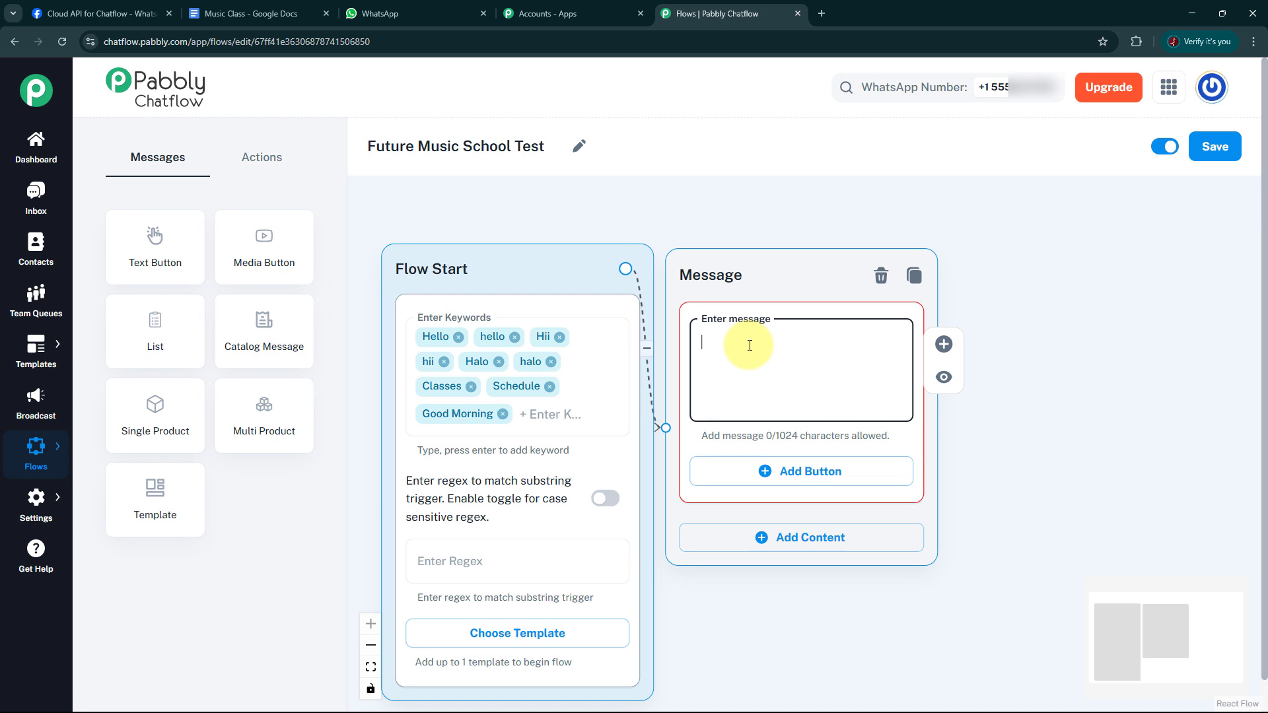
pyautogui.hotkey('ctrl', 'v')
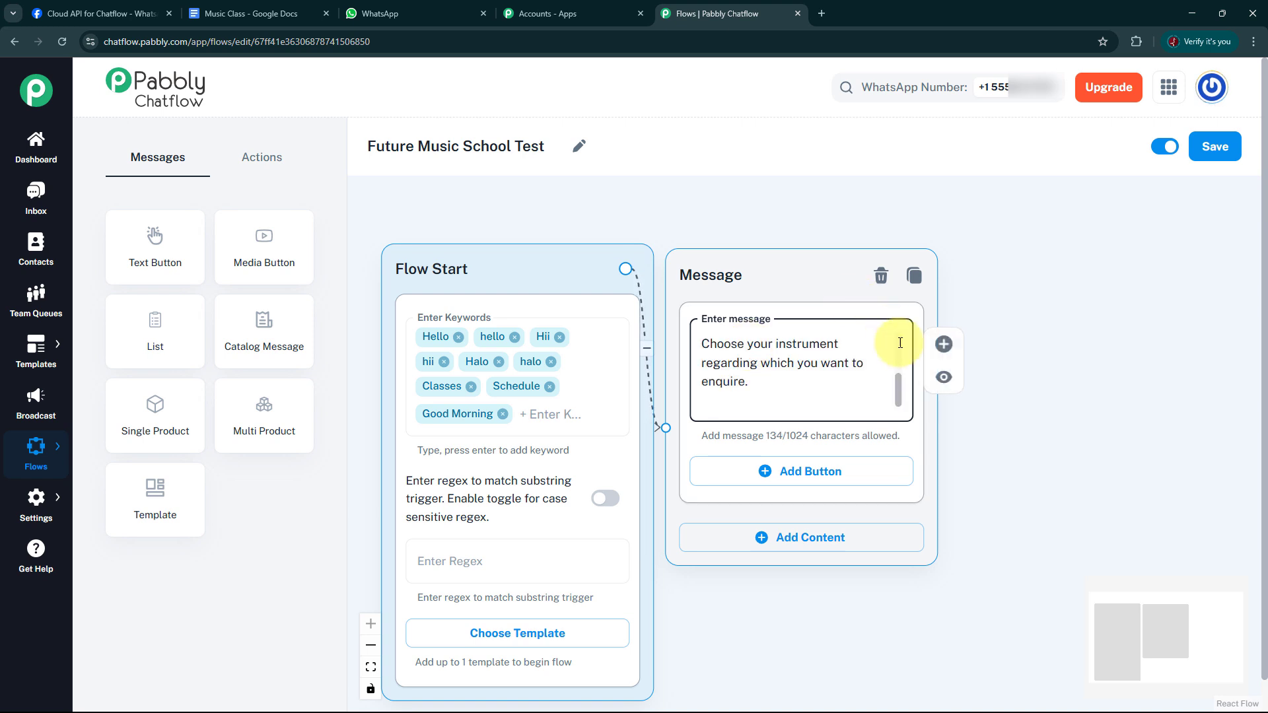
pyautogui.moveTo(900, 390)
pyautogui.mouseDown()
pyautogui.moveTo(900, 350)
pyautogui.moveTo(896, 399)
pyautogui.mouseUp()
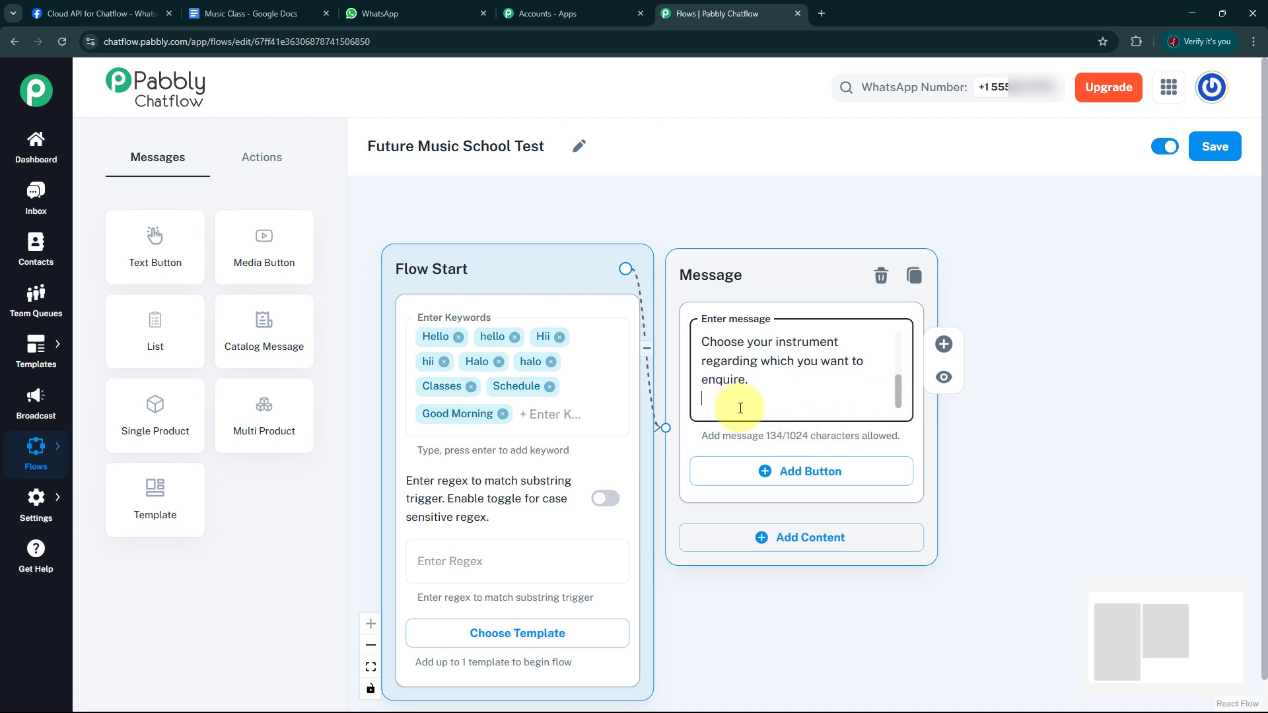
# Add three buttons labelled Piano, Guitar and Violin to the message block and shift the block slightly upward.
pyautogui.click(813, 487)
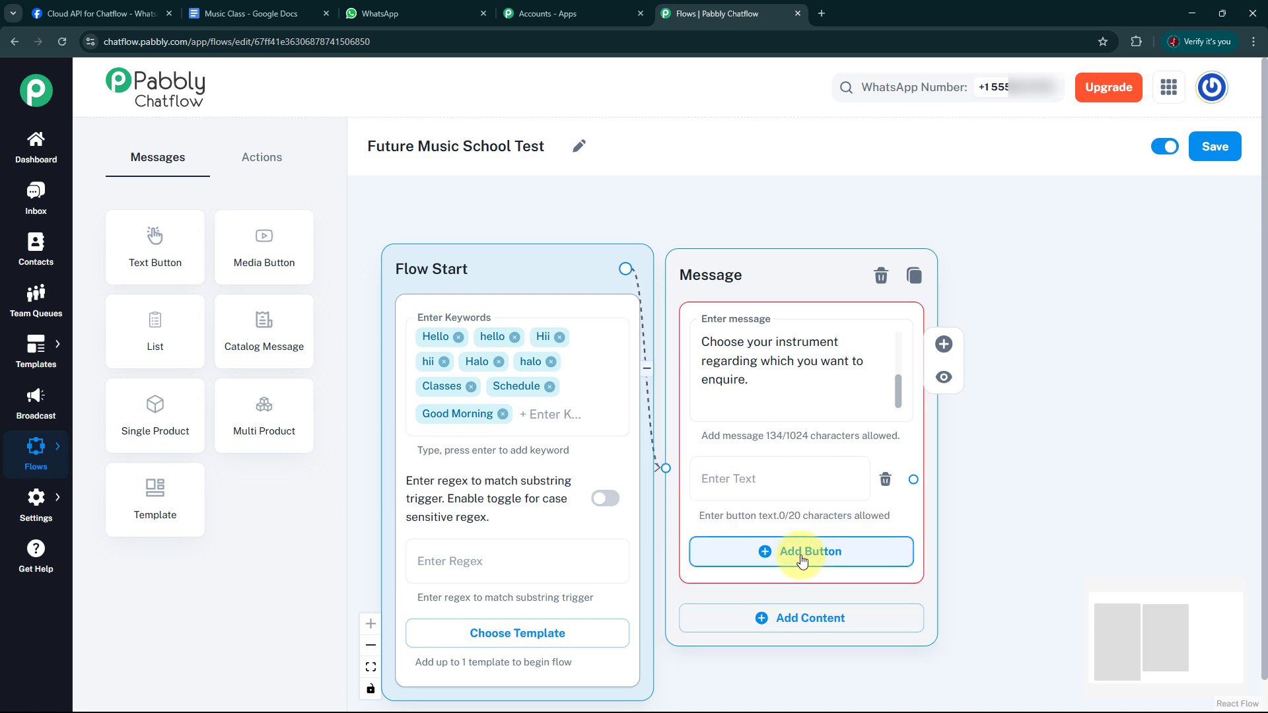
pyautogui.click(803, 560)
pyautogui.click(797, 637)
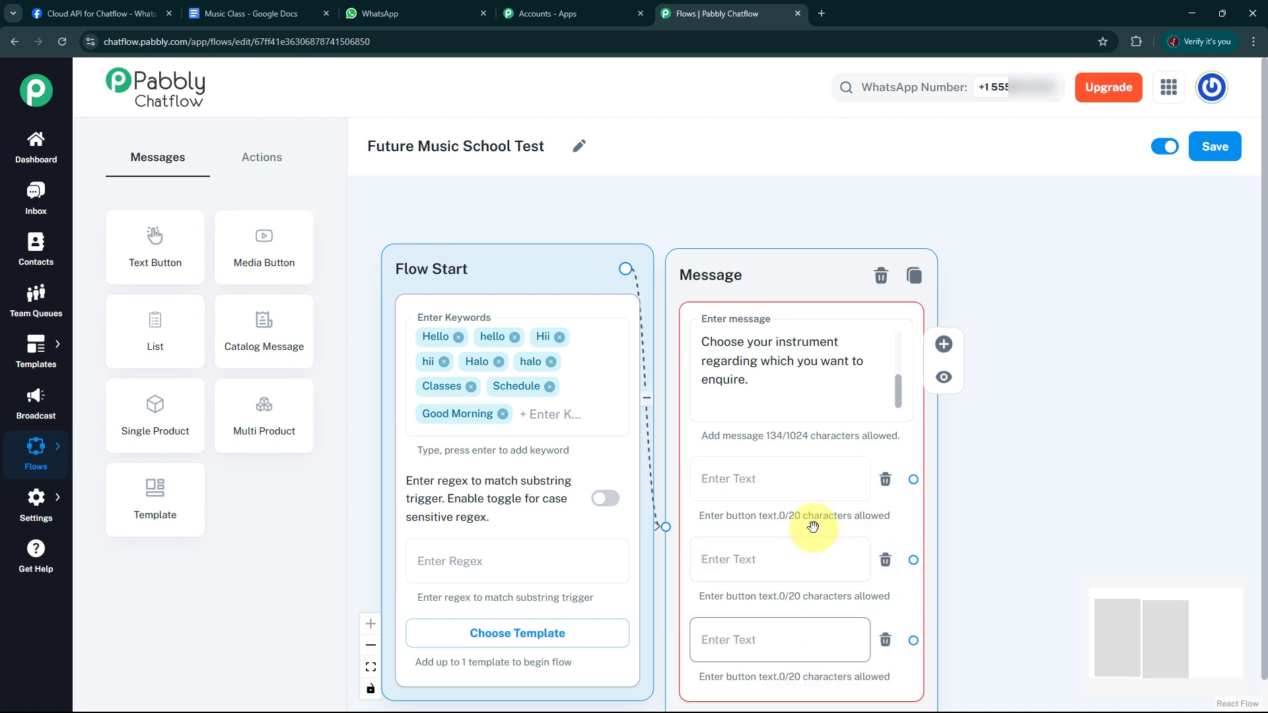
pyautogui.click(783, 481)
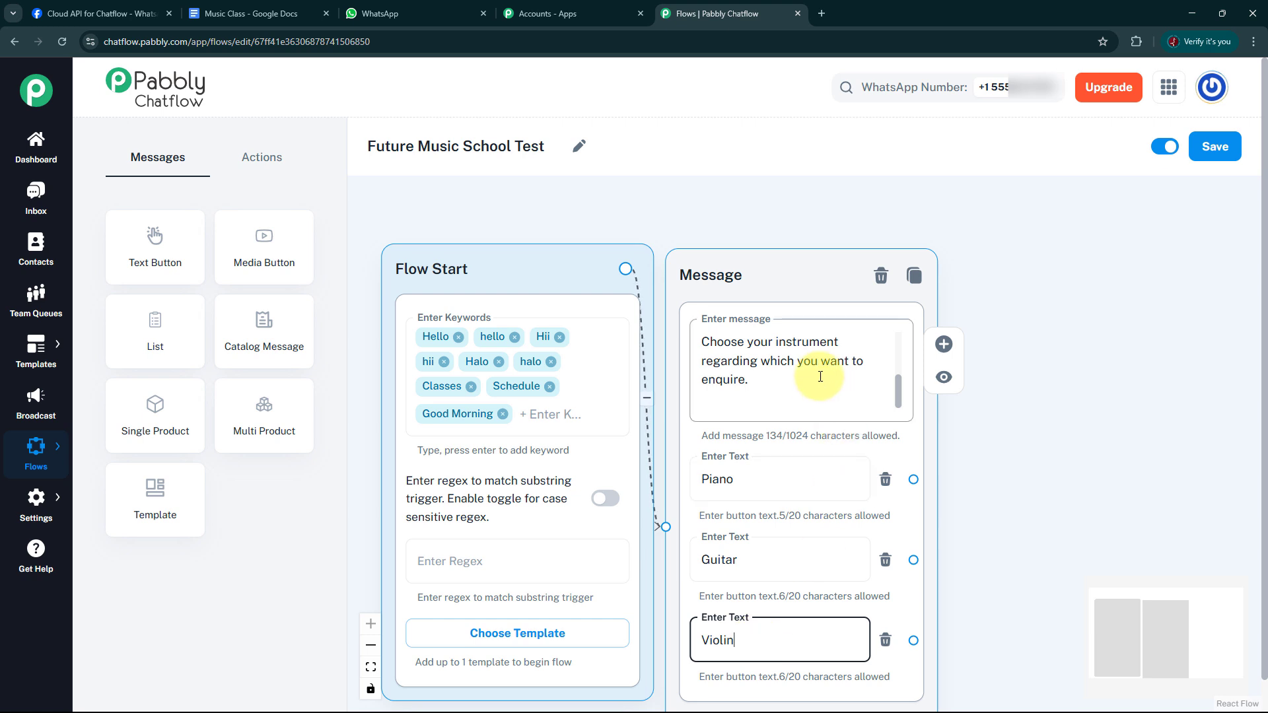
pyautogui.moveTo(815, 280); pyautogui.dragTo(819, 256)
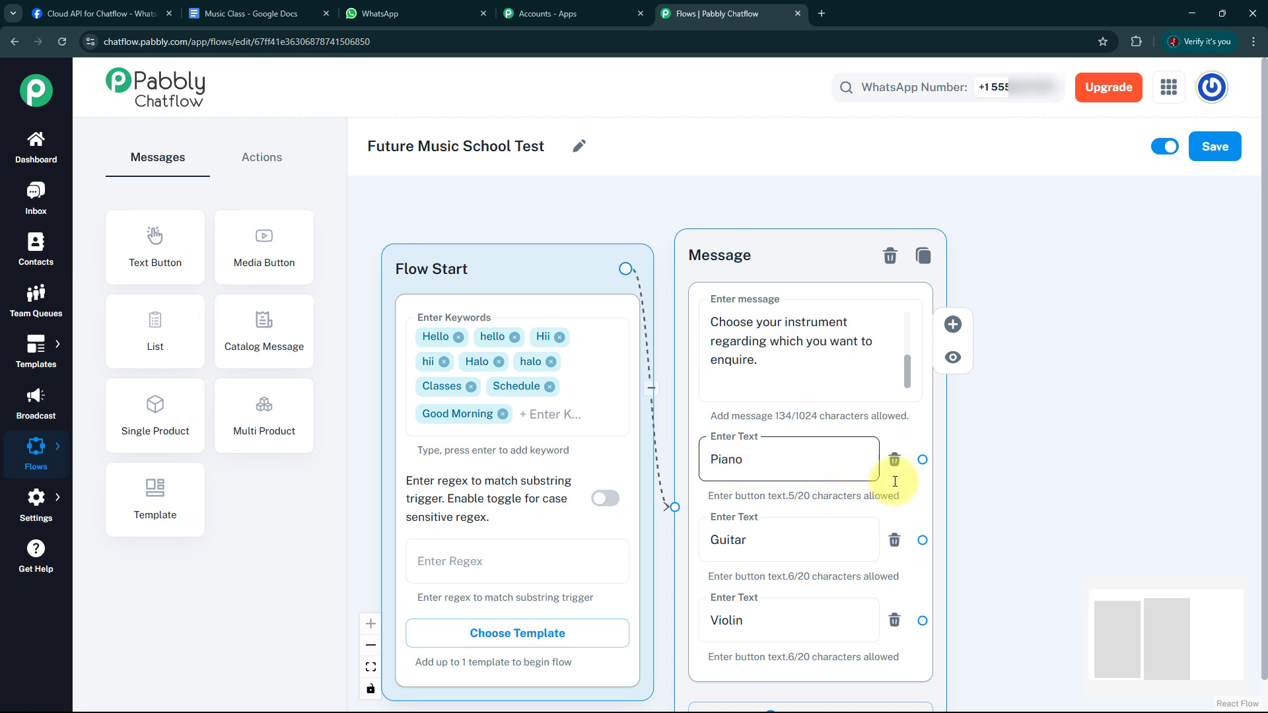
pyautogui.click(955, 462)
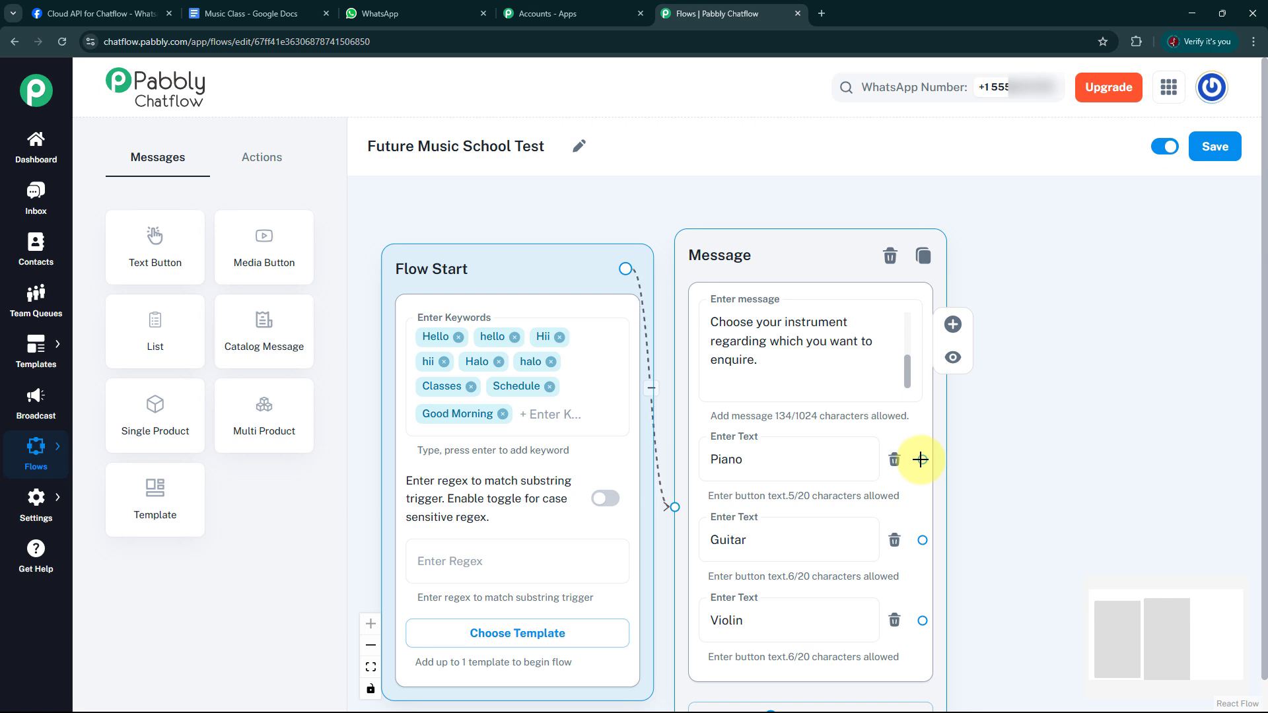
# Connect the Piano button to a new Text + Button message block and paste the copied Piano Practice Schedule text into it.
pyautogui.moveTo(923, 458); pyautogui.dragTo(1048, 251)
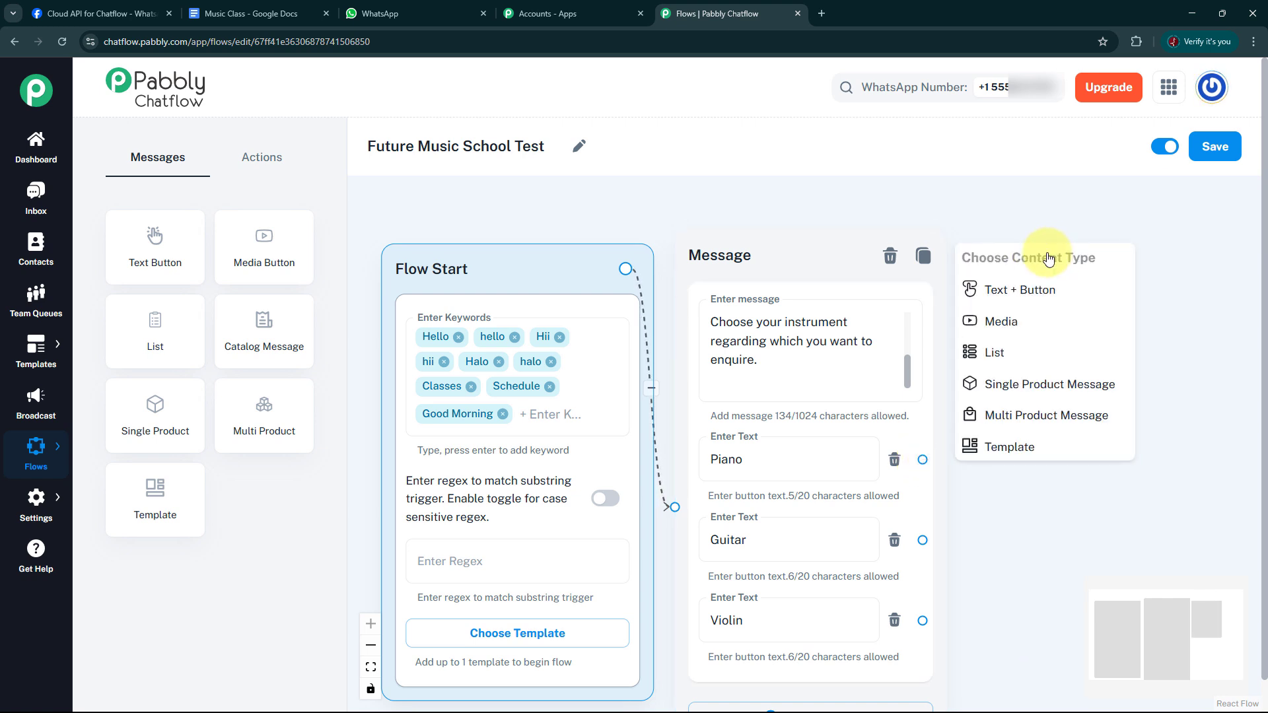
pyautogui.click(1043, 291)
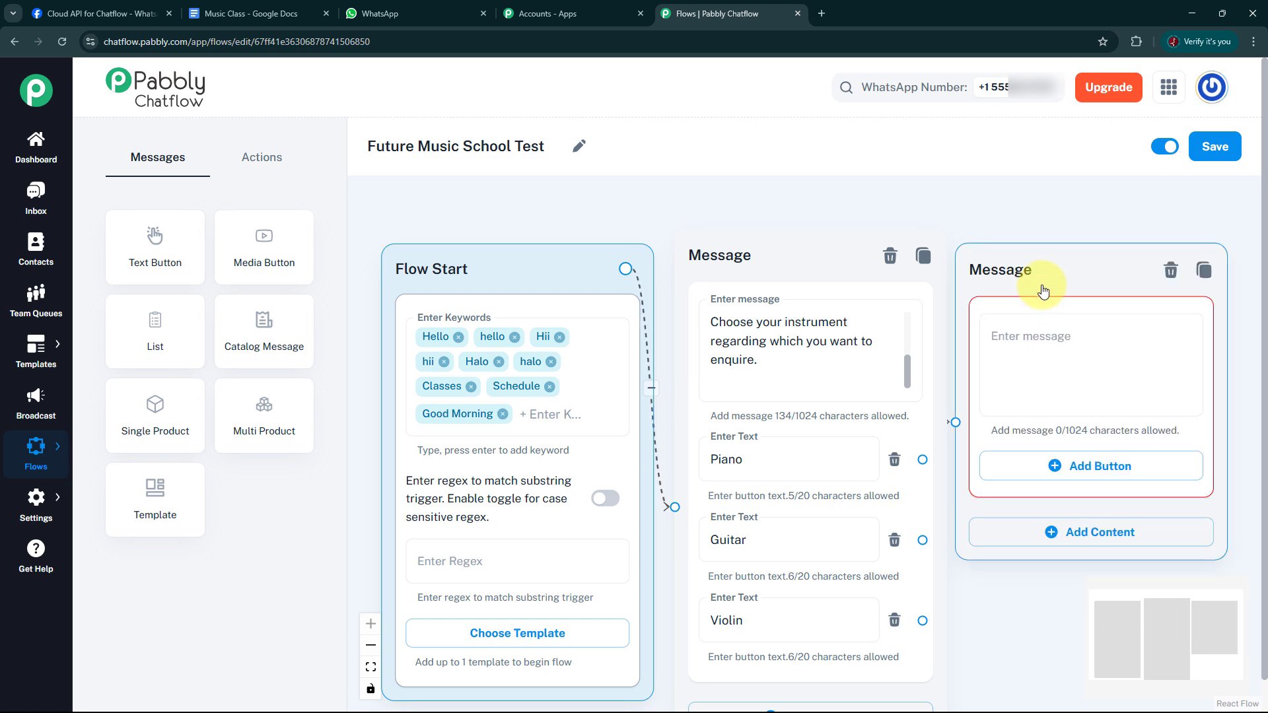
pyautogui.click(1047, 342)
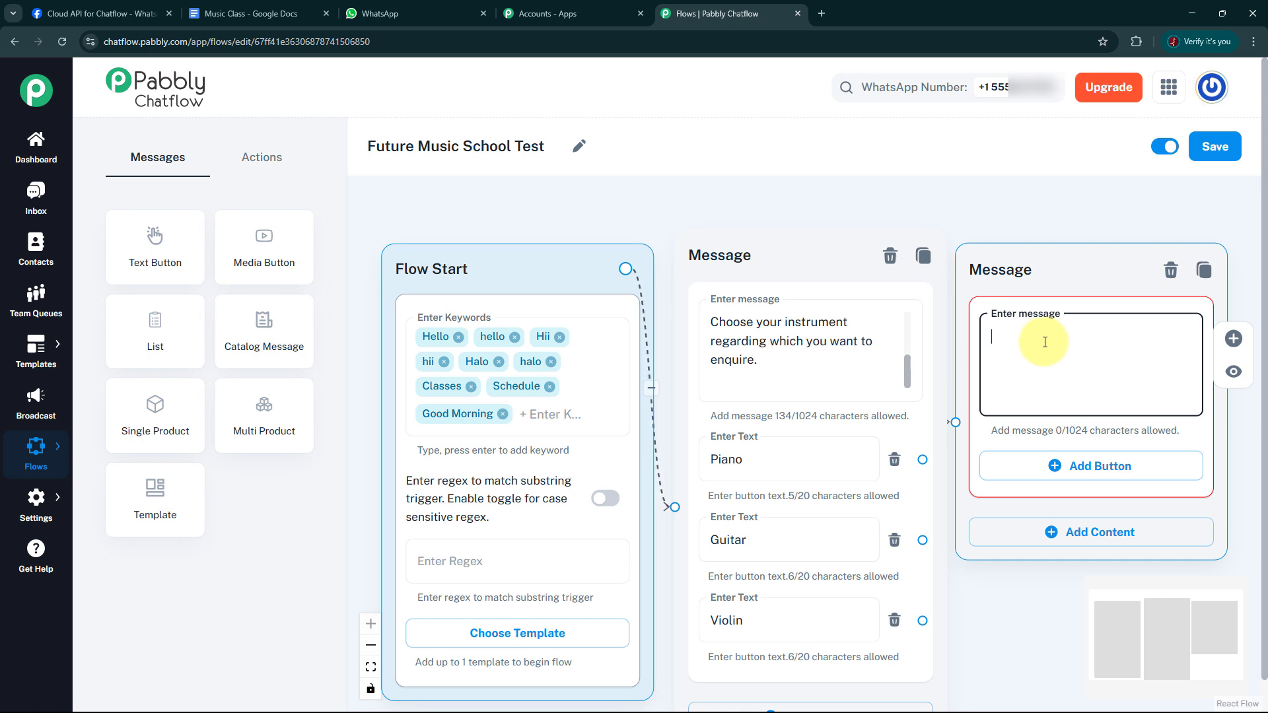
pyautogui.hotkey('ctrl', 'v')
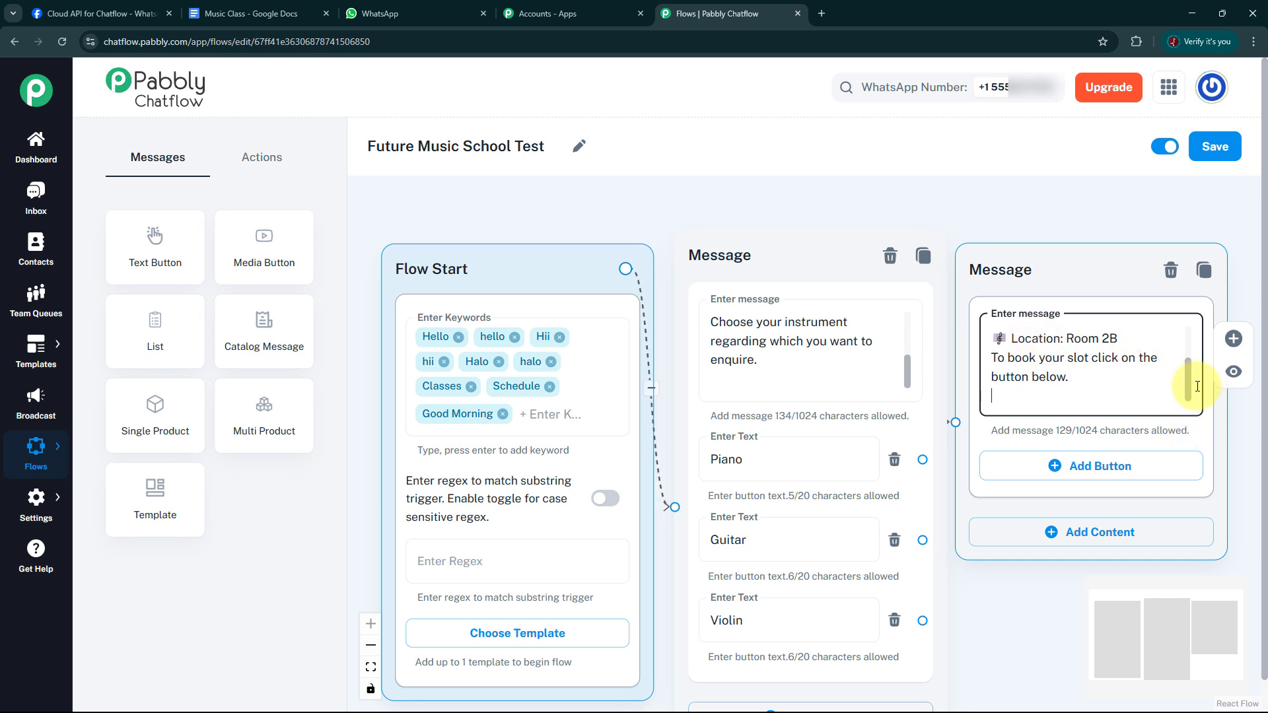
pyautogui.moveTo(1191, 368); pyautogui.dragTo(1189, 340)
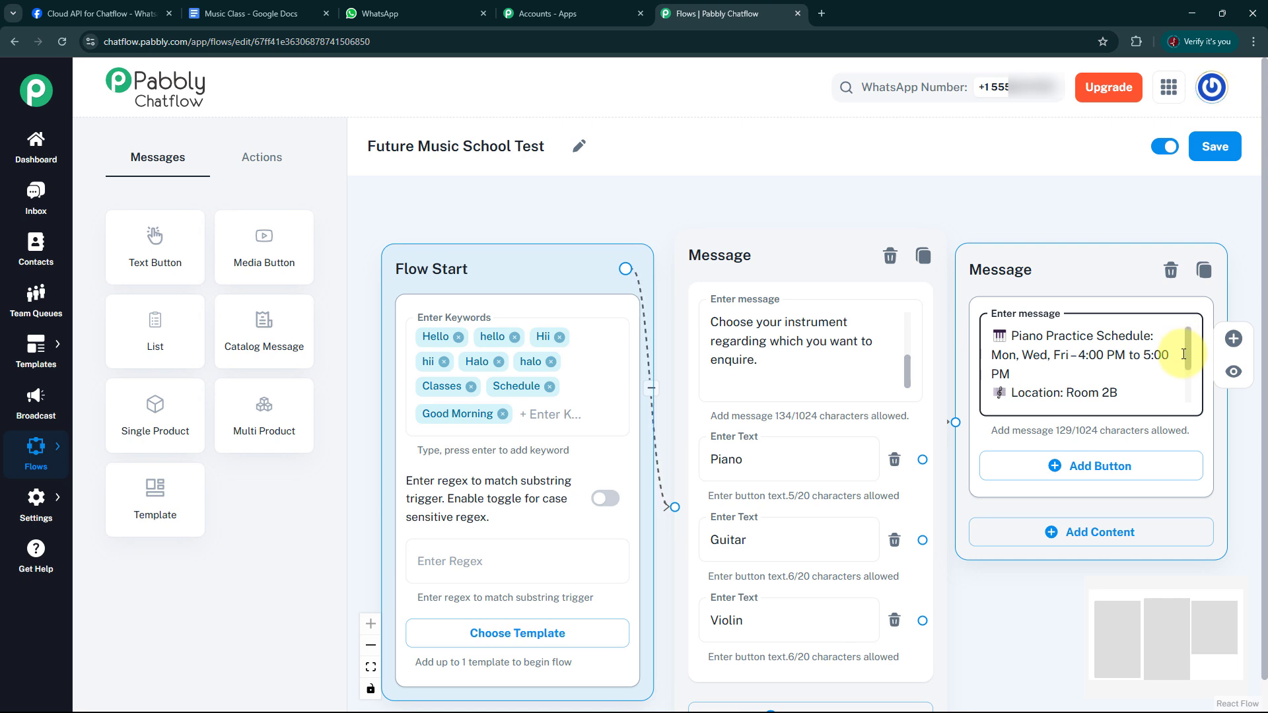
pyautogui.moveTo(1183, 344); pyautogui.dragTo(1187, 389)
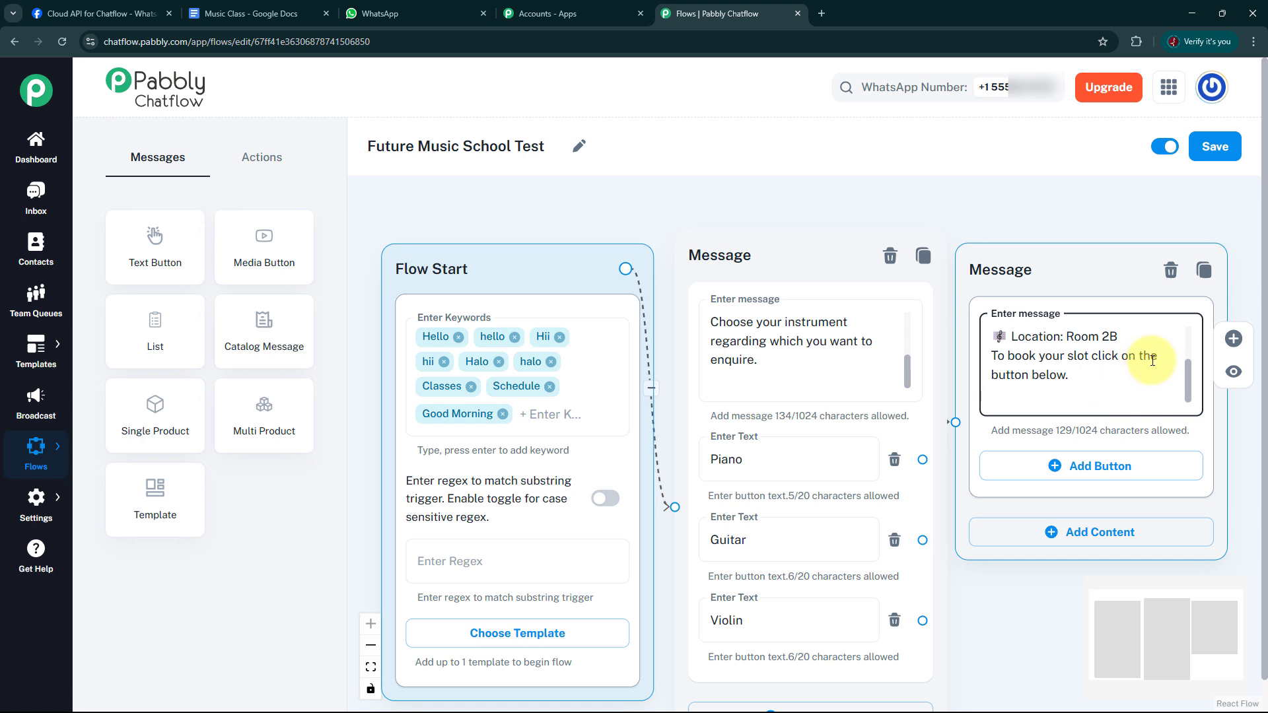
# Add two buttons labelled Book Slot Now and More Information to the Piano schedule message block.
pyautogui.click(1089, 470)
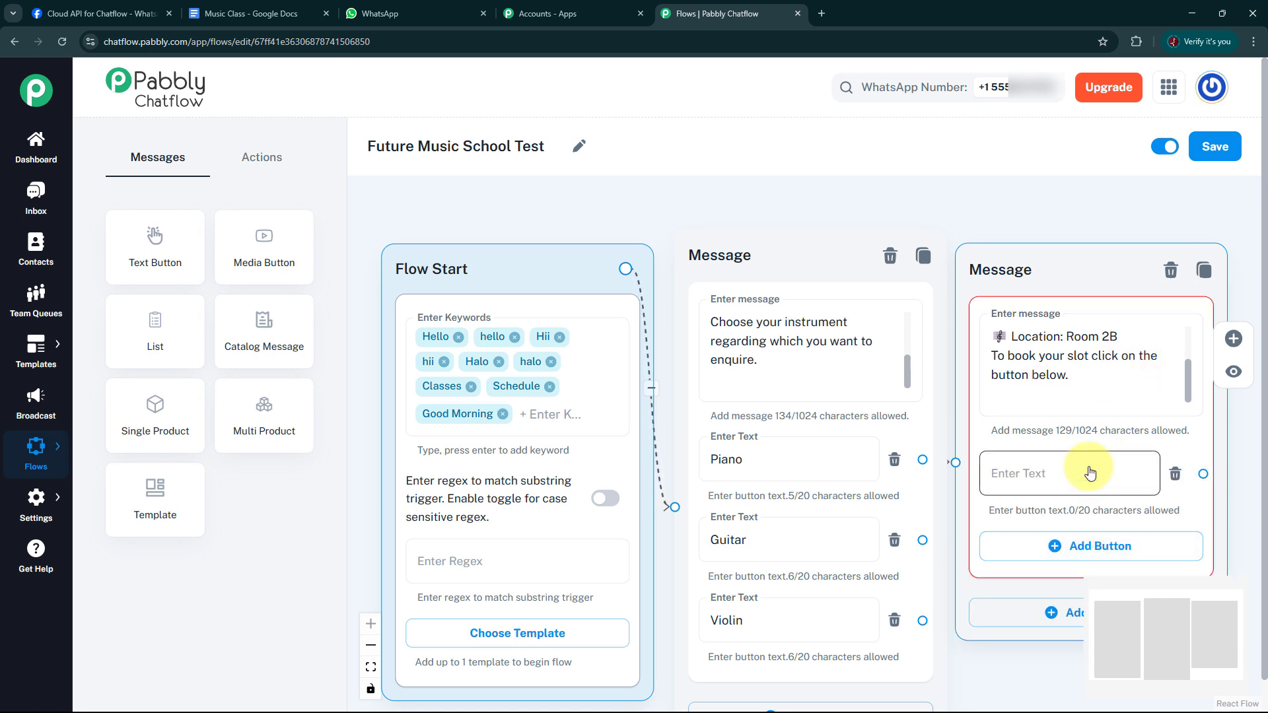
pyautogui.click(1023, 473)
pyautogui.write('Book Sl')
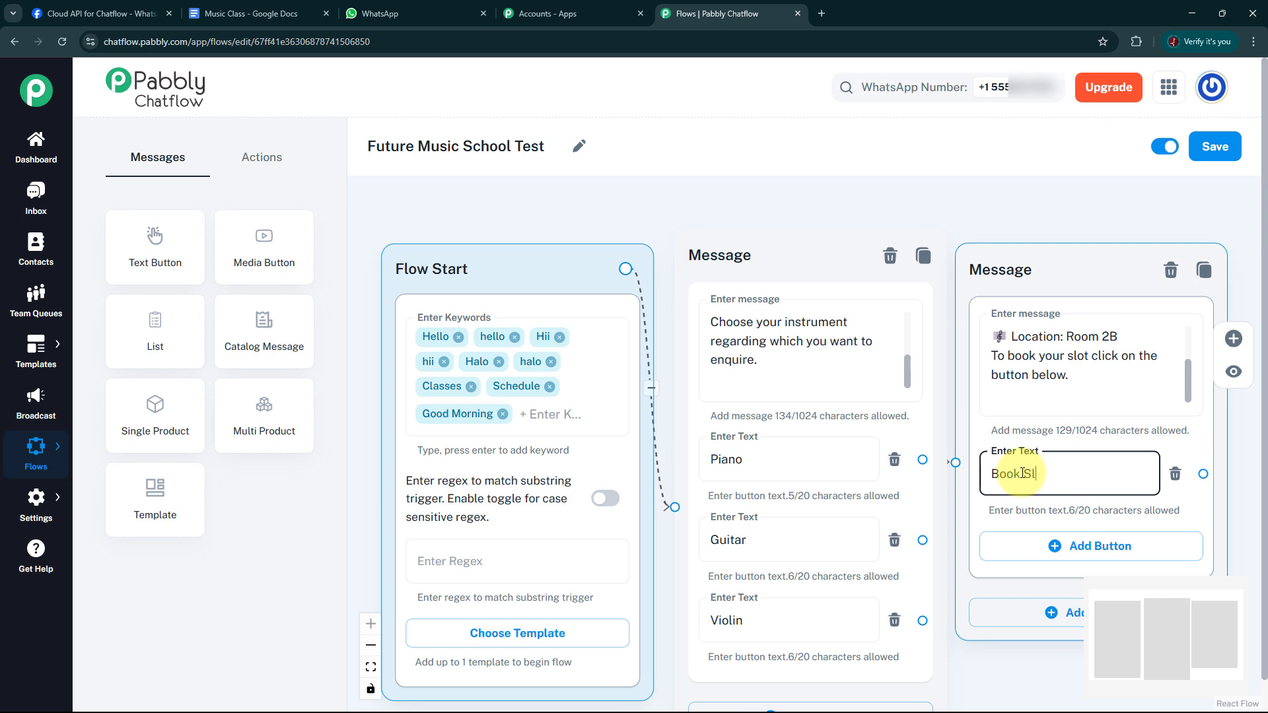
pyautogui.write('ot N')
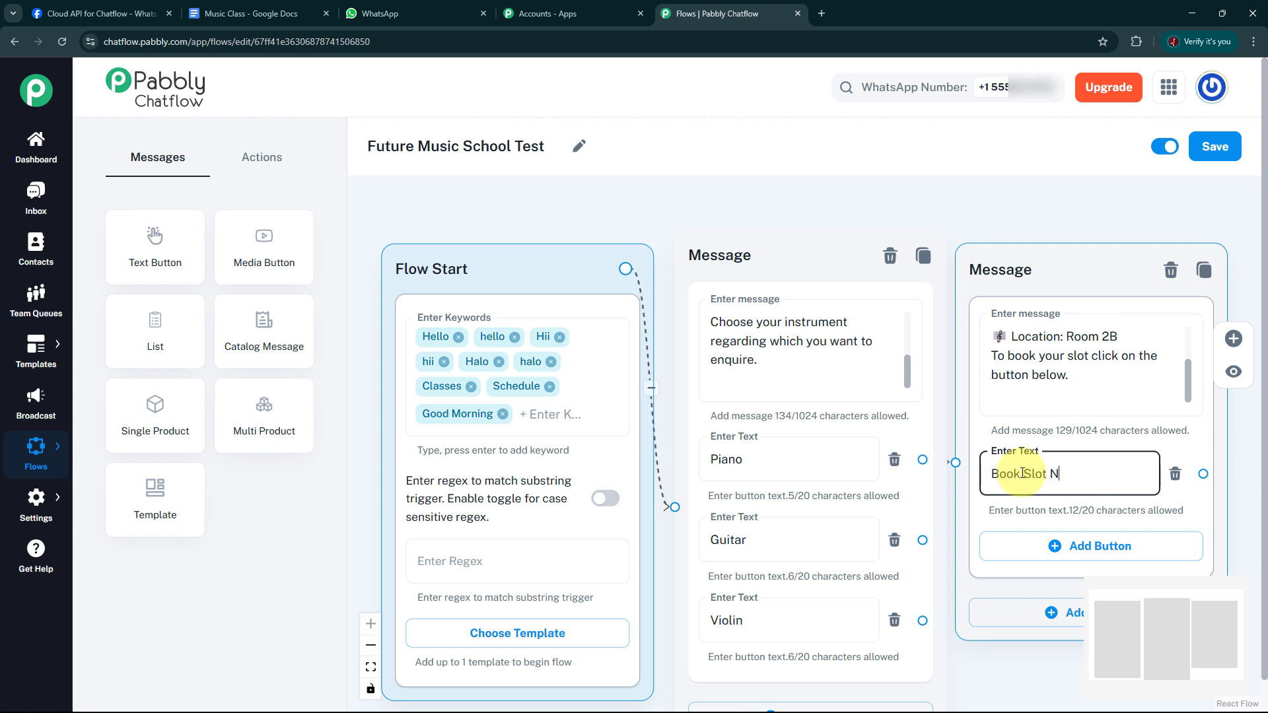
pyautogui.write('ow')
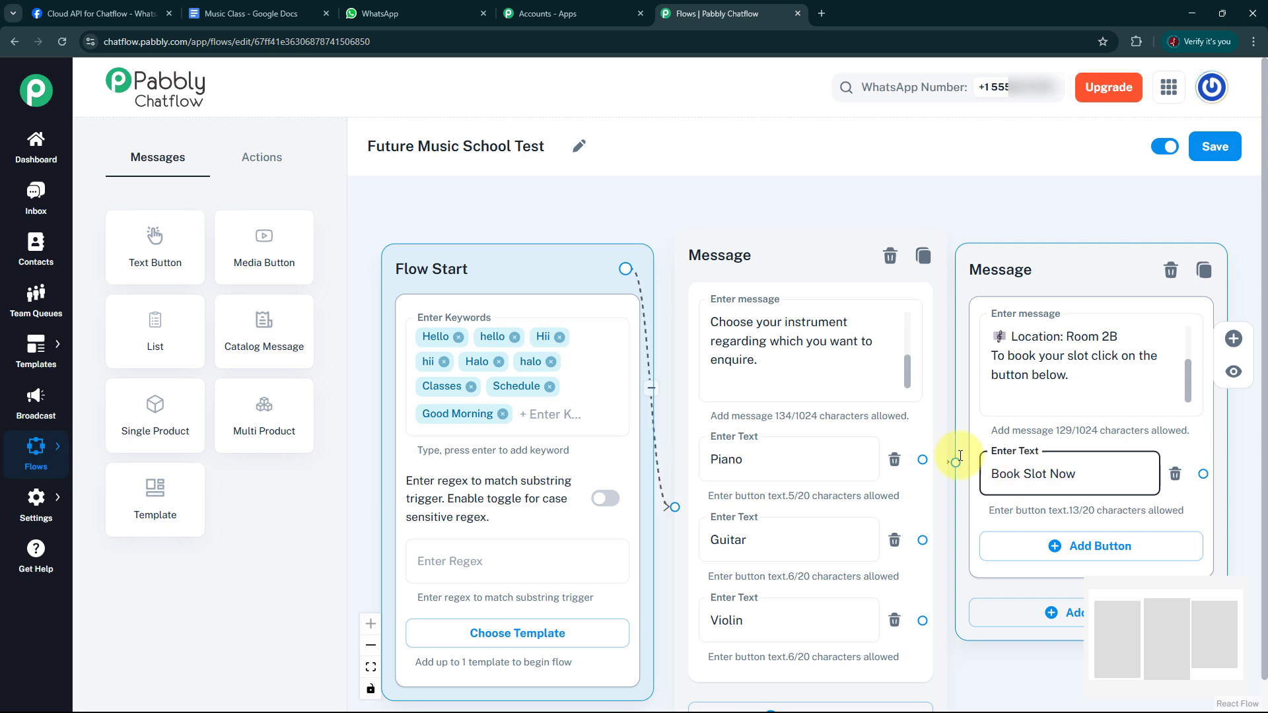
pyautogui.click(1060, 552)
pyautogui.click(1055, 551)
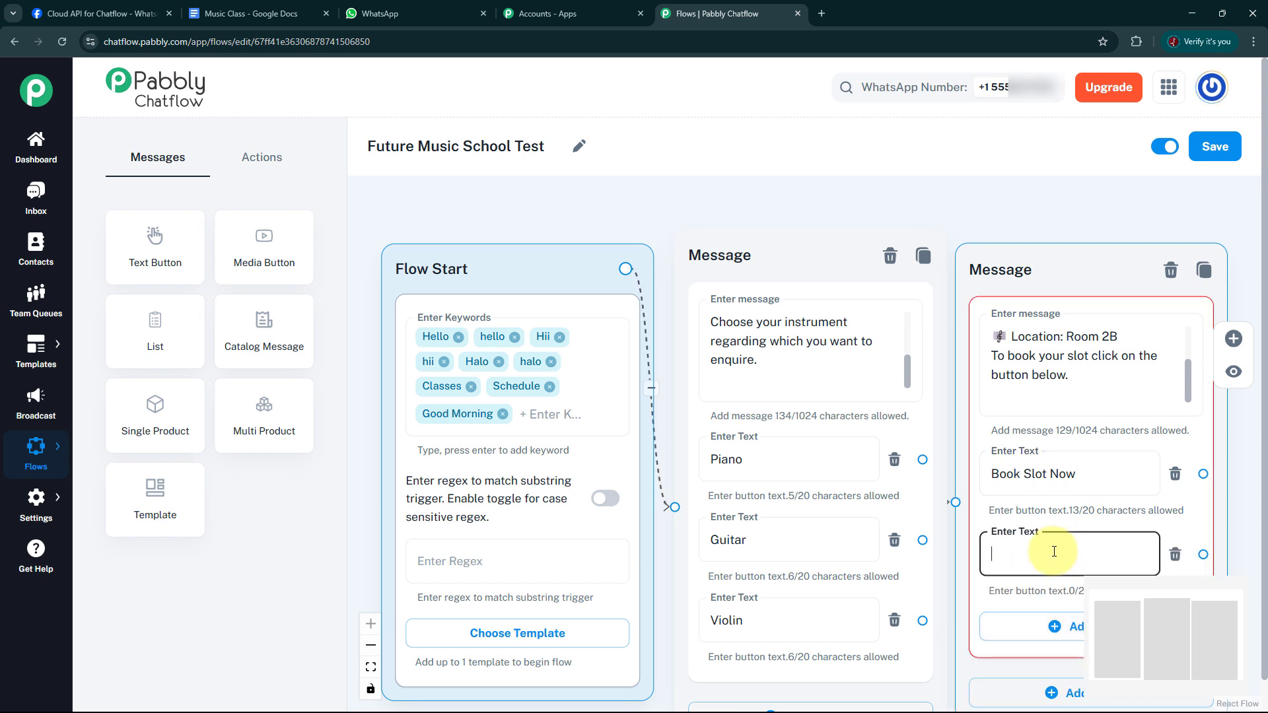
pyautogui.write('More Informatin')
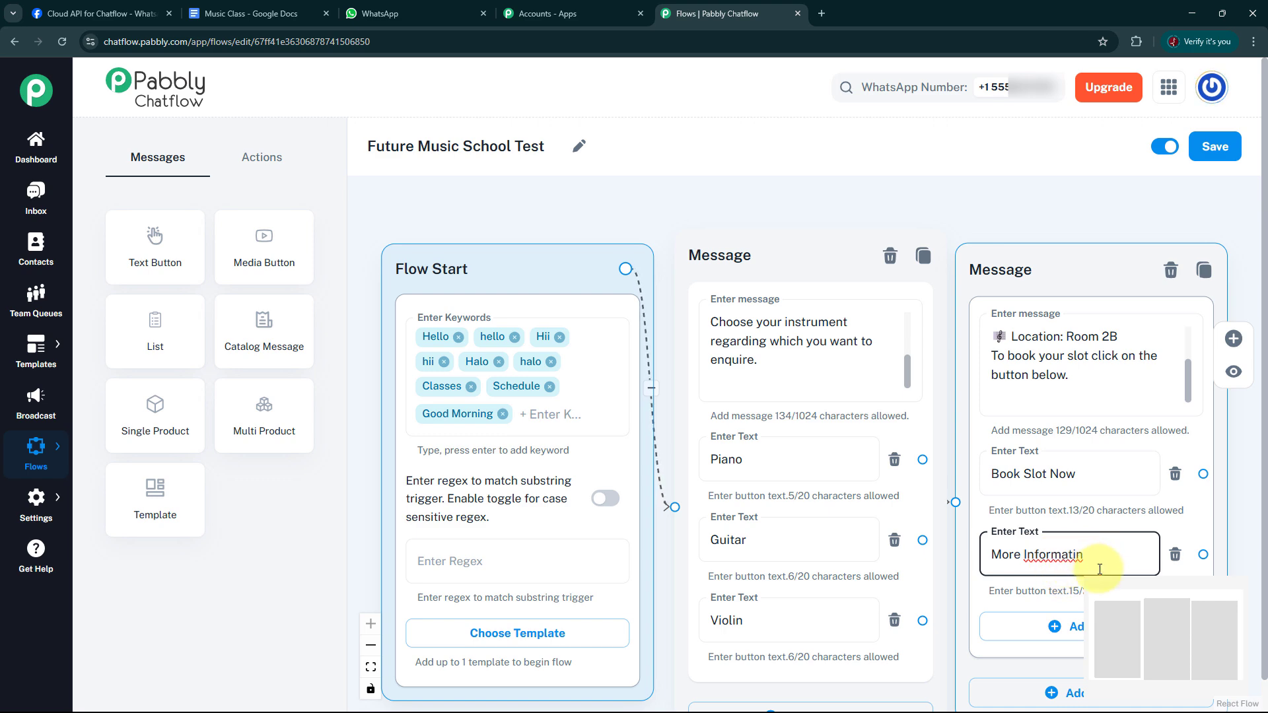
pyautogui.press('BackSpace')
pyautogui.write('on')
# Move the Piano schedule message block farther away from the instrument-choice message and slightly higher so their connection line shows.
pyautogui.scroll(-3, 877, 574)
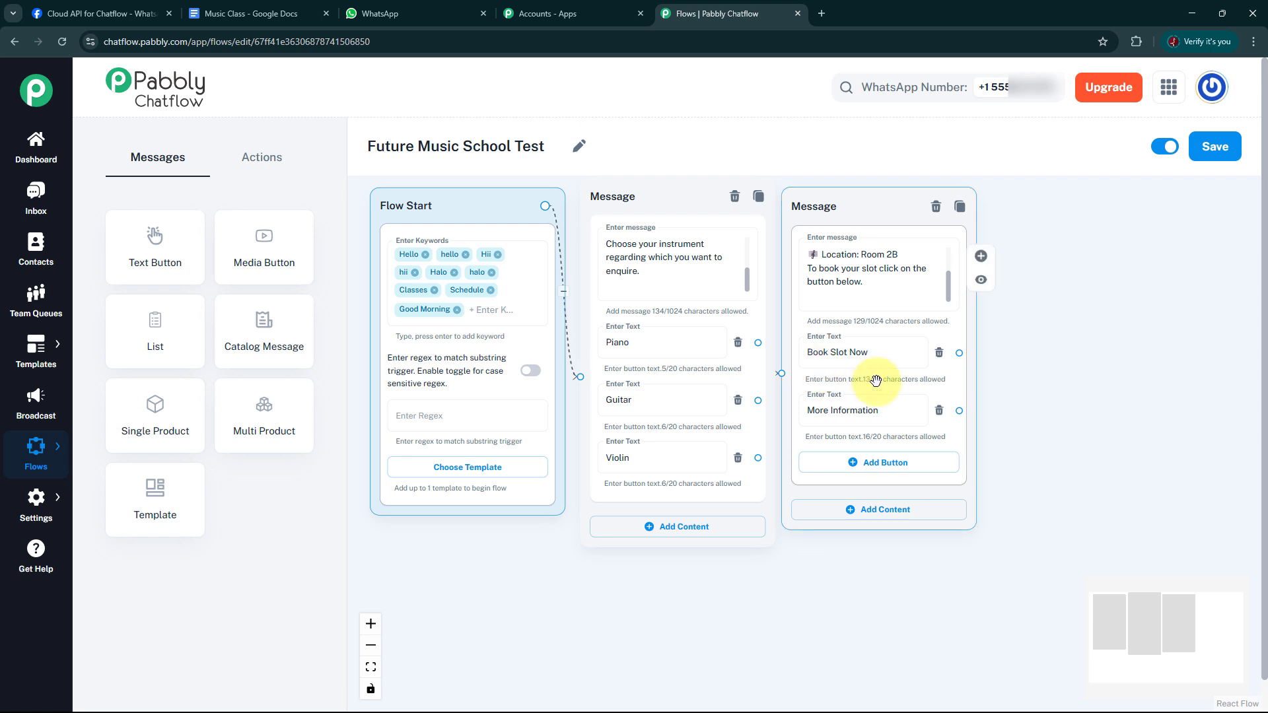
pyautogui.click(711, 348)
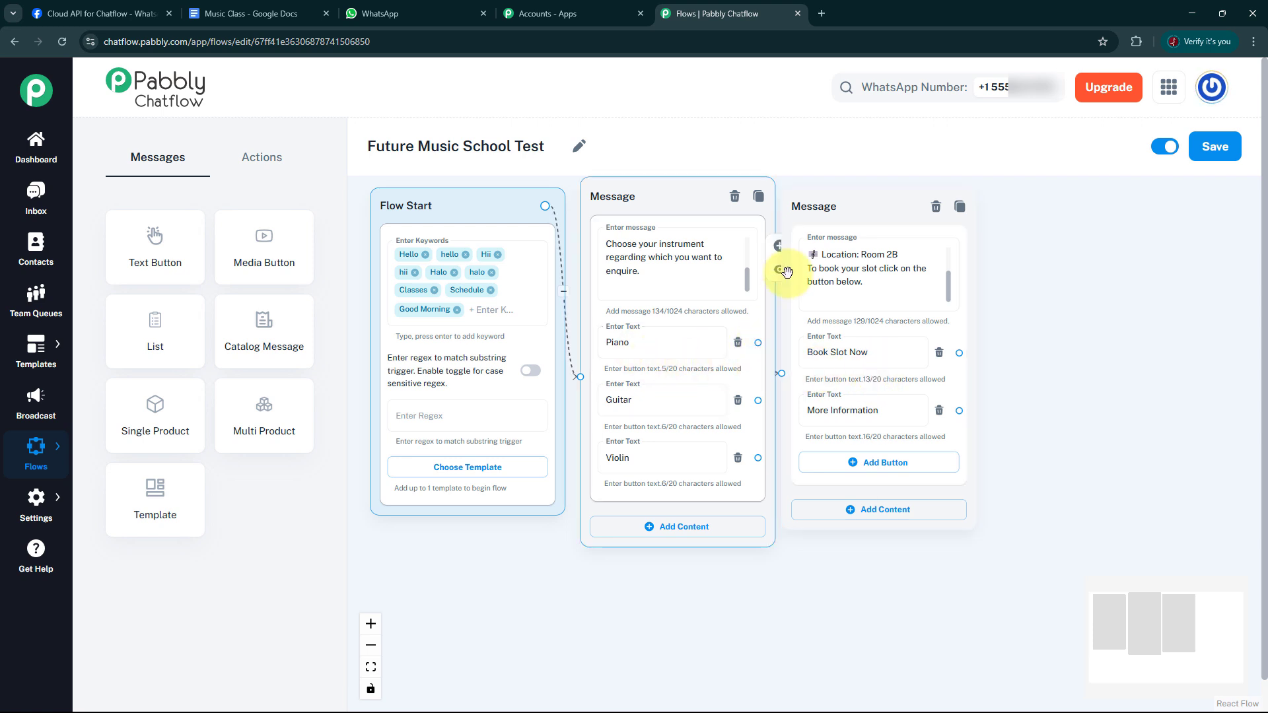
pyautogui.click(928, 271)
pyautogui.moveTo(886, 204); pyautogui.dragTo(949, 254)
pyautogui.click(952, 302)
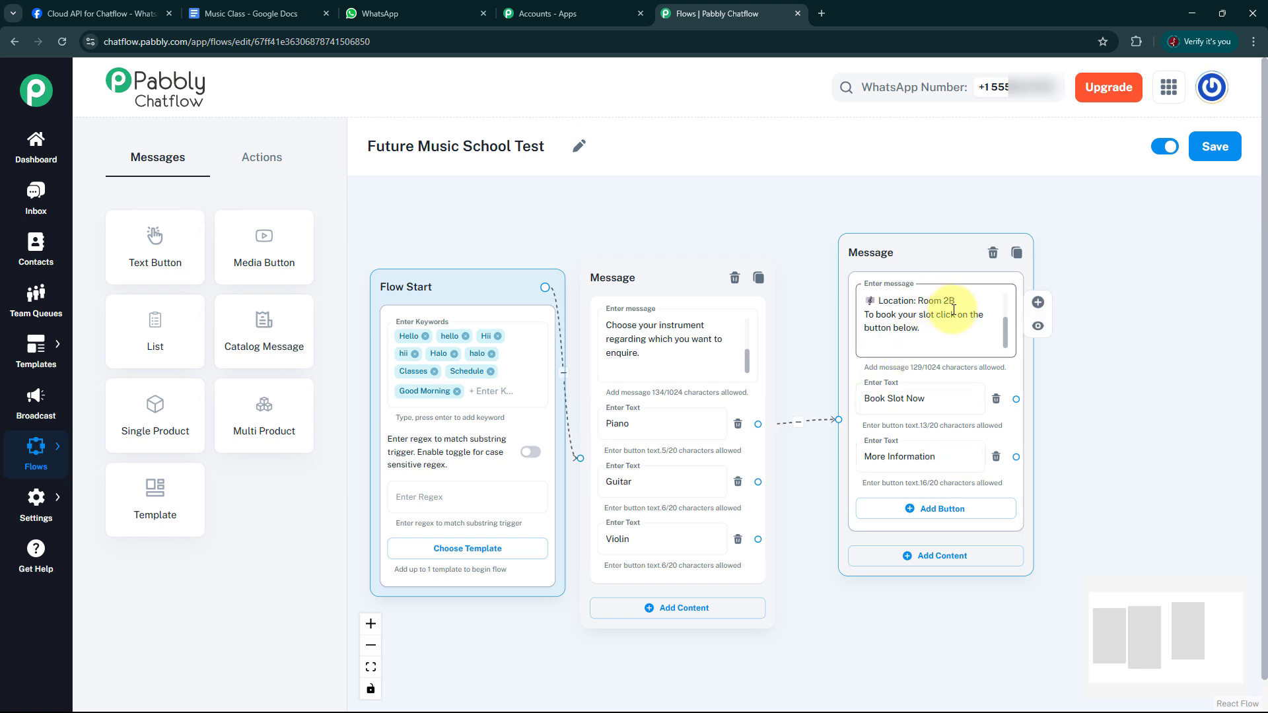
pyautogui.click(807, 458)
pyautogui.click(898, 420)
pyautogui.click(941, 411)
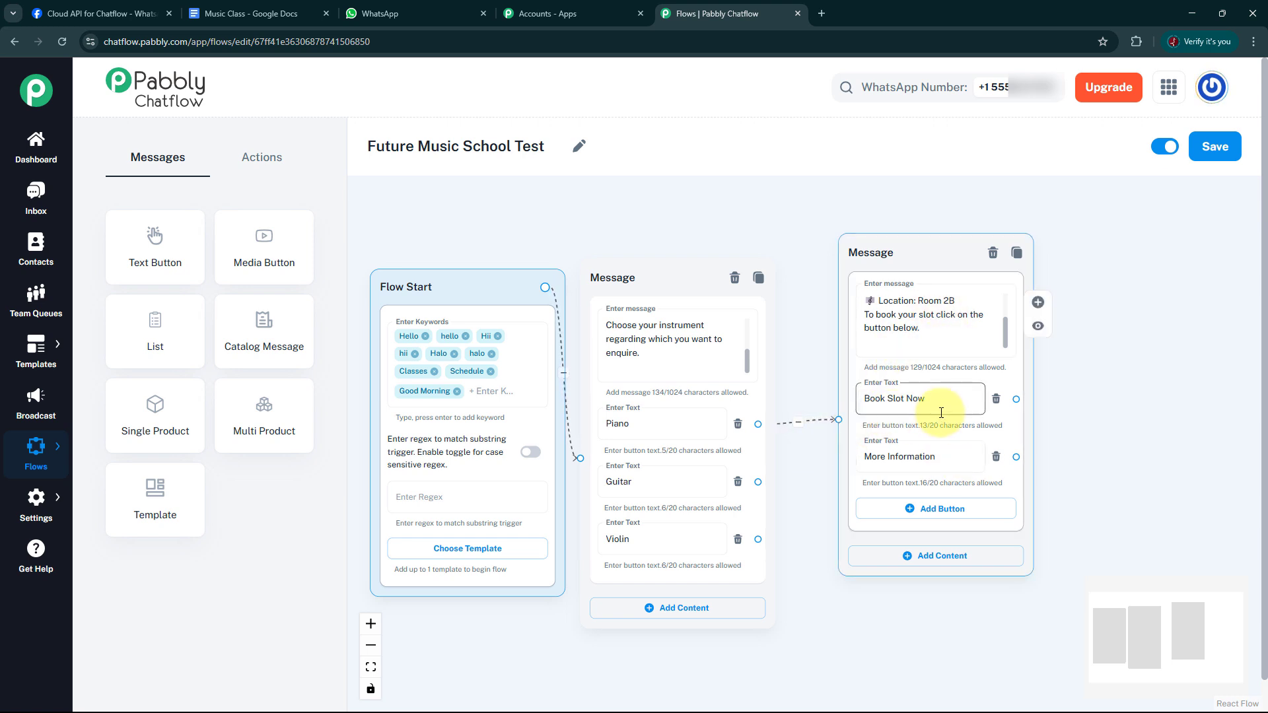
pyautogui.click(1000, 300)
pyautogui.click(1165, 242)
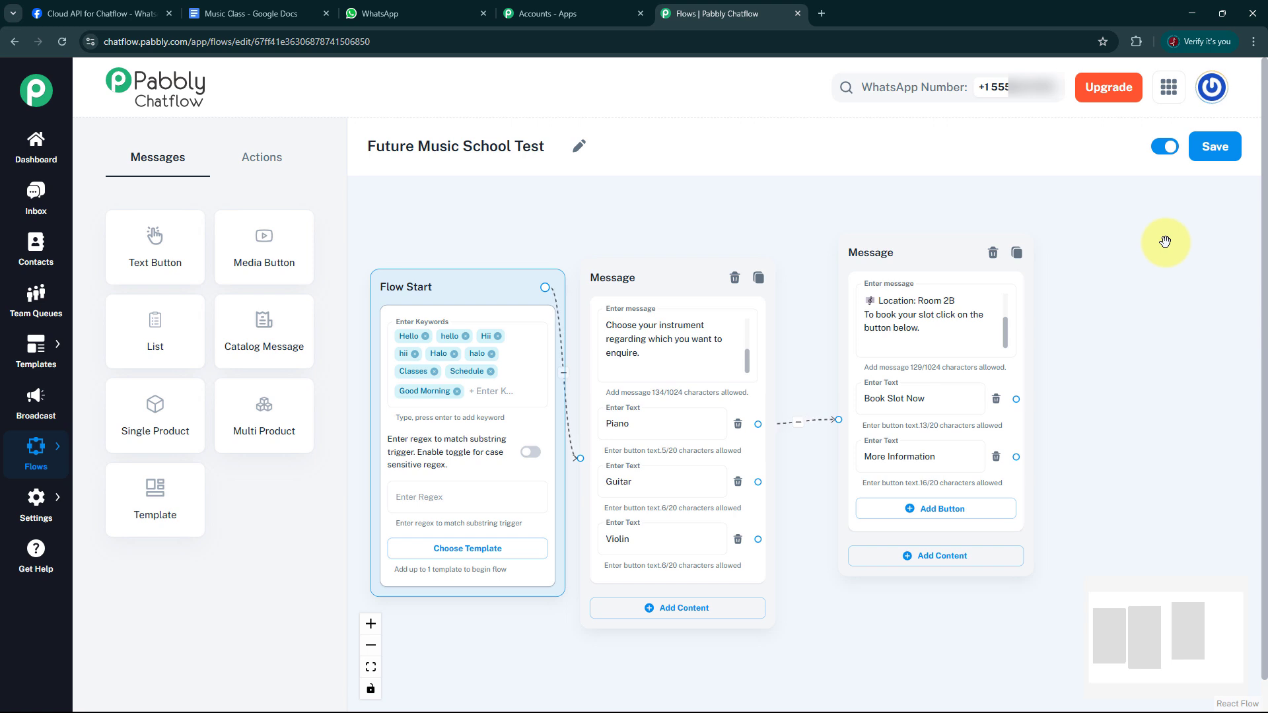
pyautogui.click(967, 467)
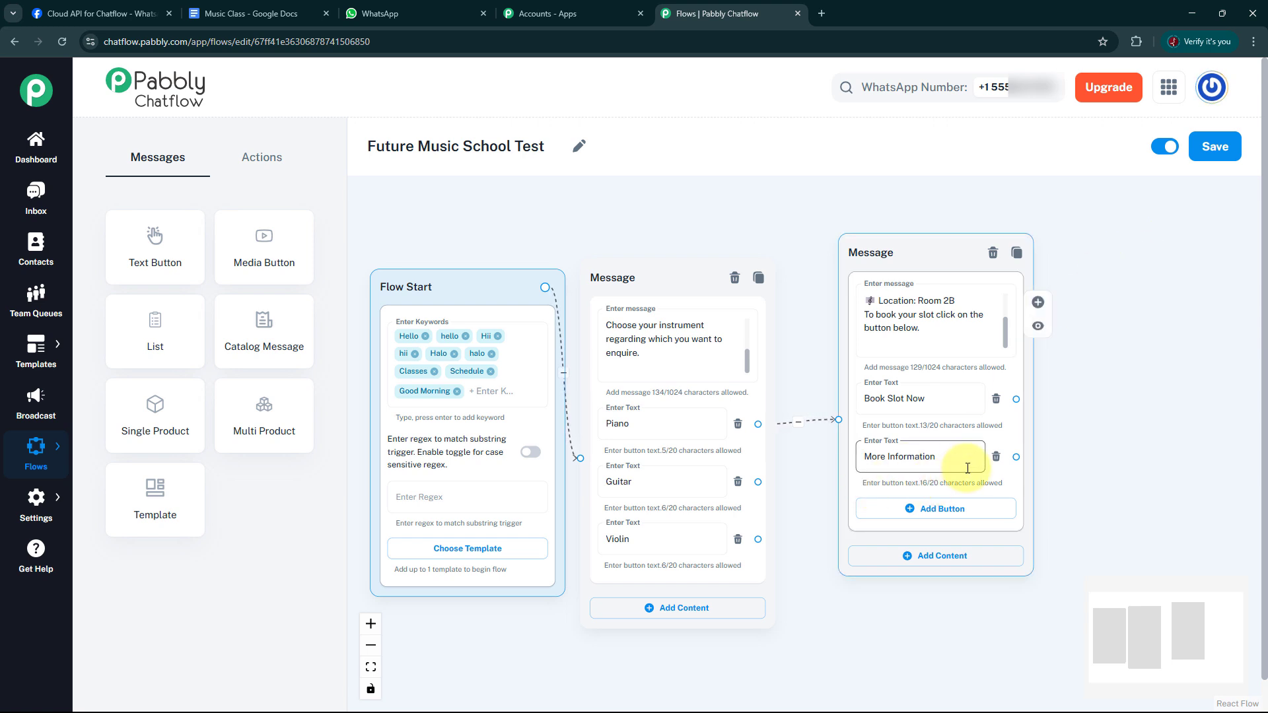
pyautogui.click(1127, 334)
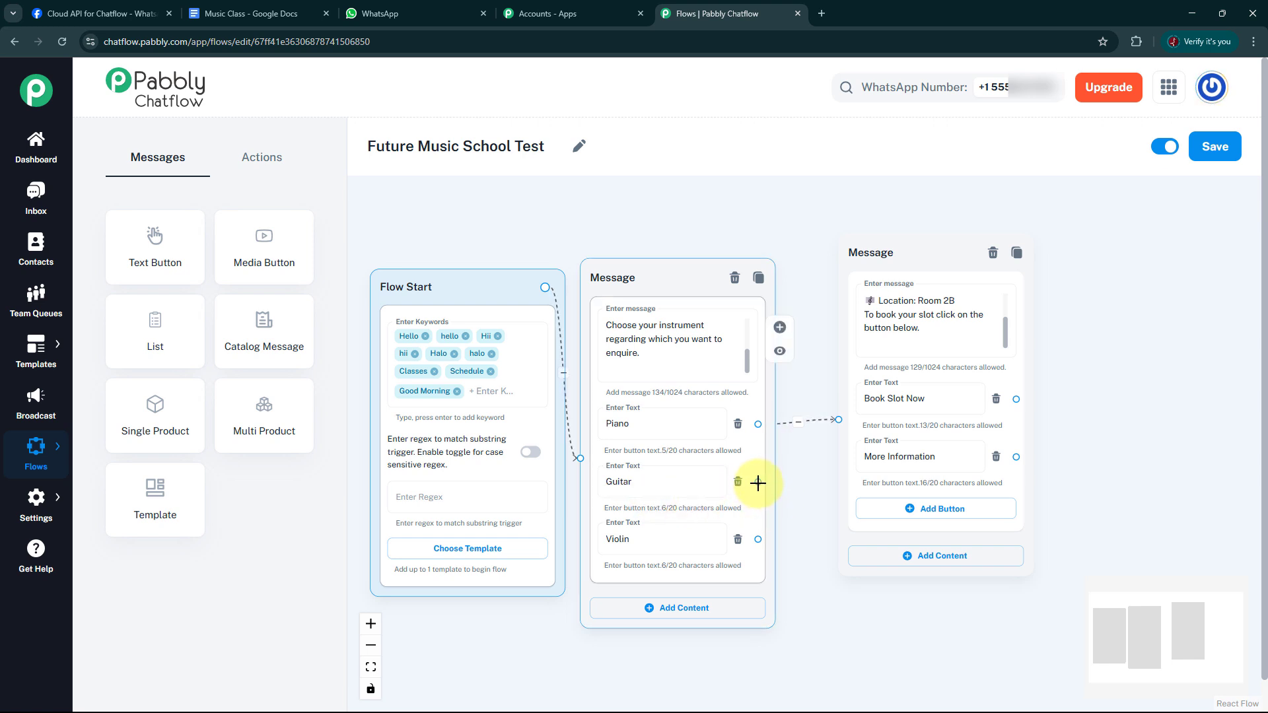
# Connect the Guitar button to a new Text + Button block below the Piano schedule block and paste in the copied Guitar Practice Schedule text.
pyautogui.moveTo(757, 483); pyautogui.dragTo(856, 617)
pyautogui.scroll(-3, 998, 613)
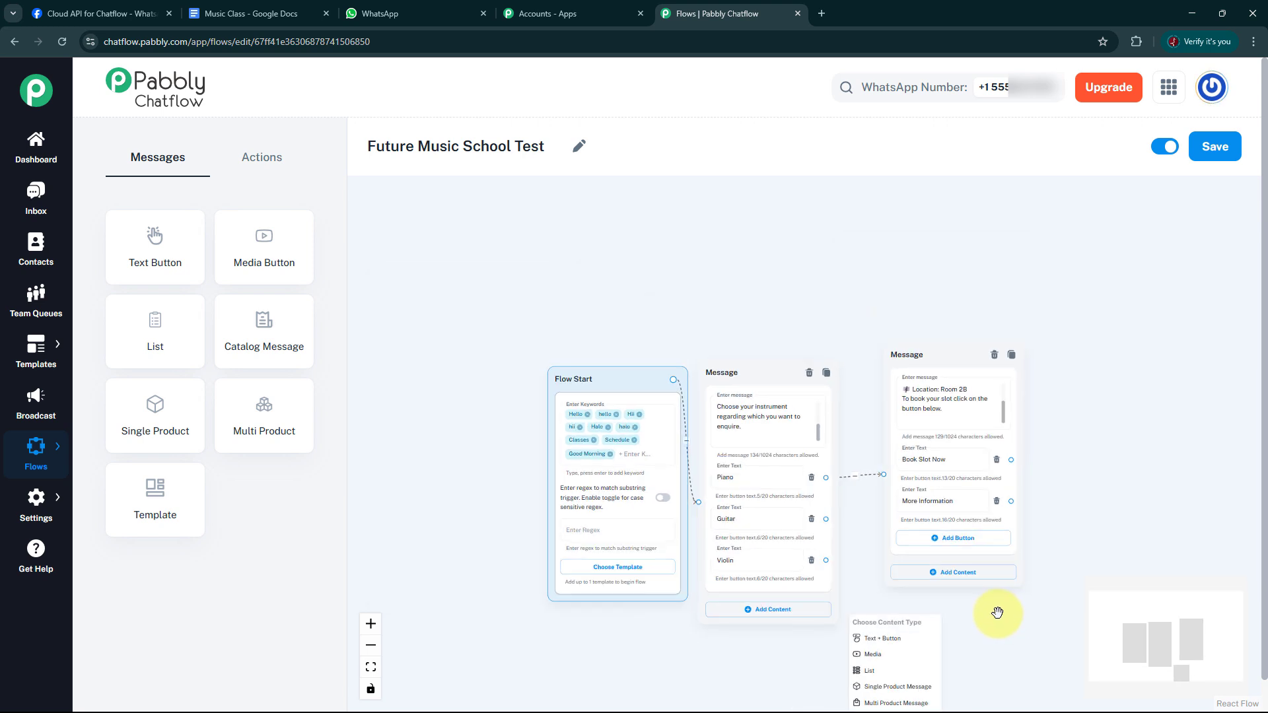
pyautogui.moveTo(997, 613); pyautogui.dragTo(861, 447)
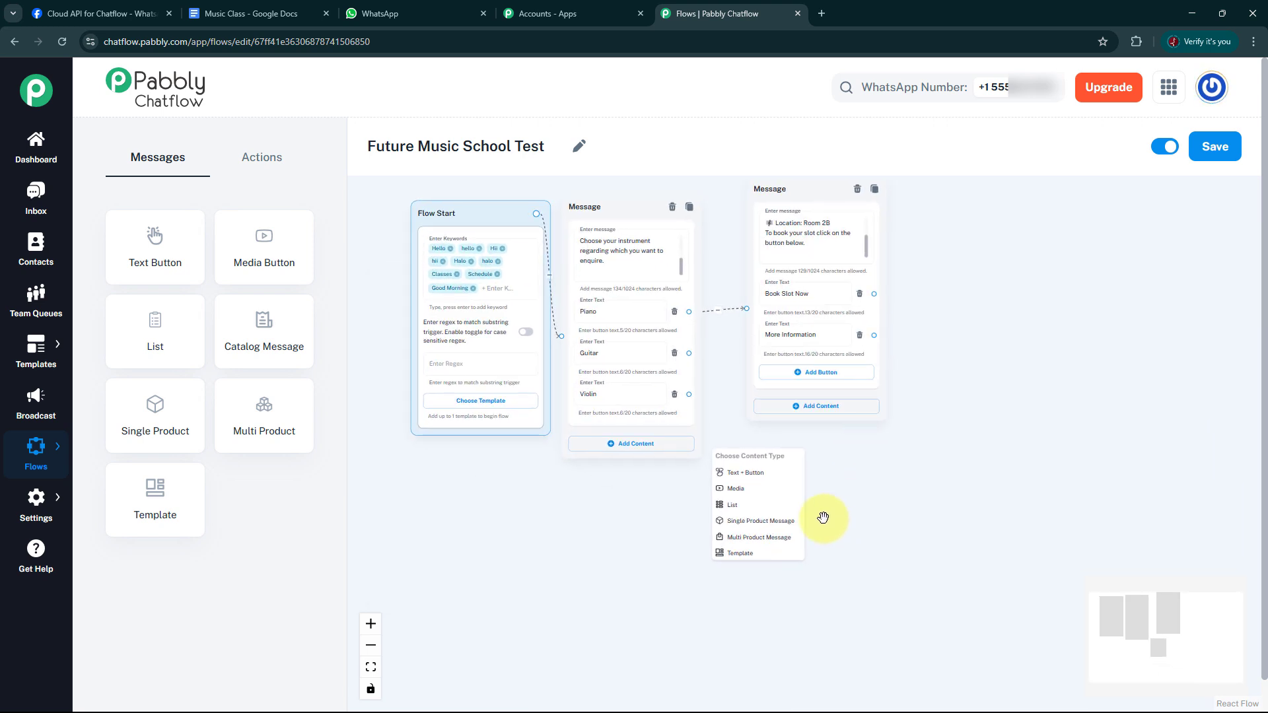
pyautogui.click(753, 473)
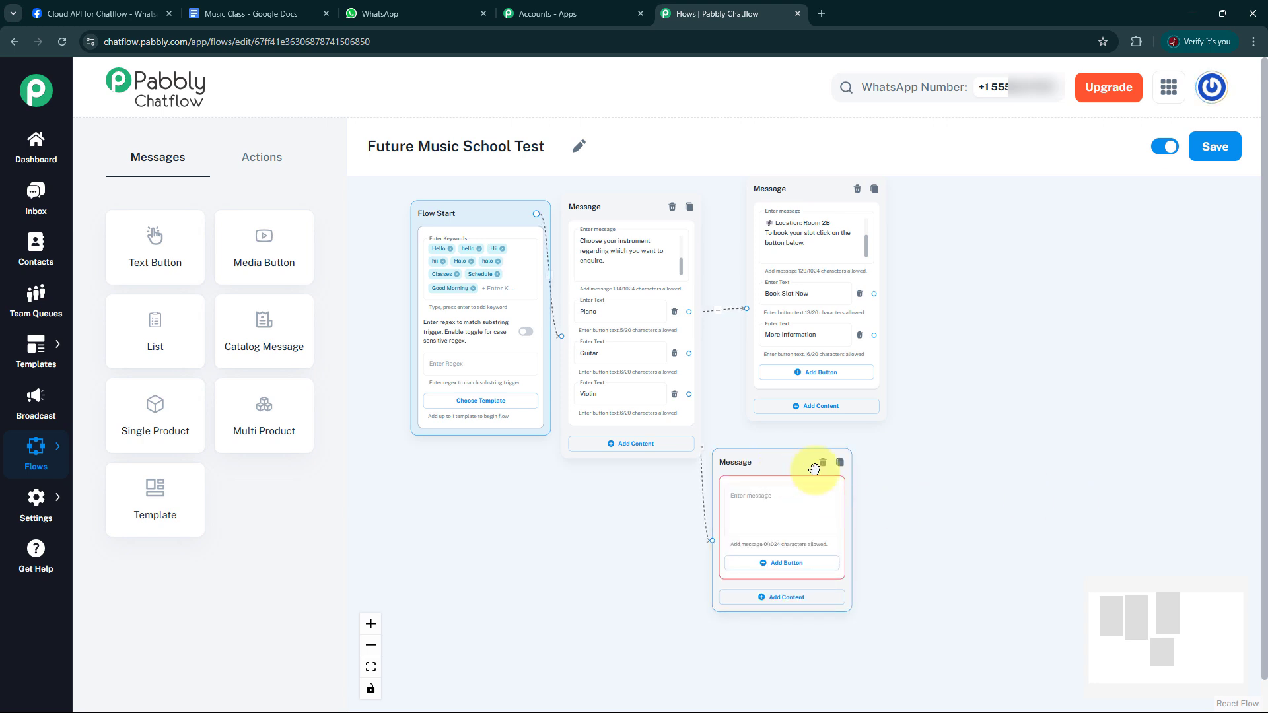
pyautogui.scroll(4, 1053, 456)
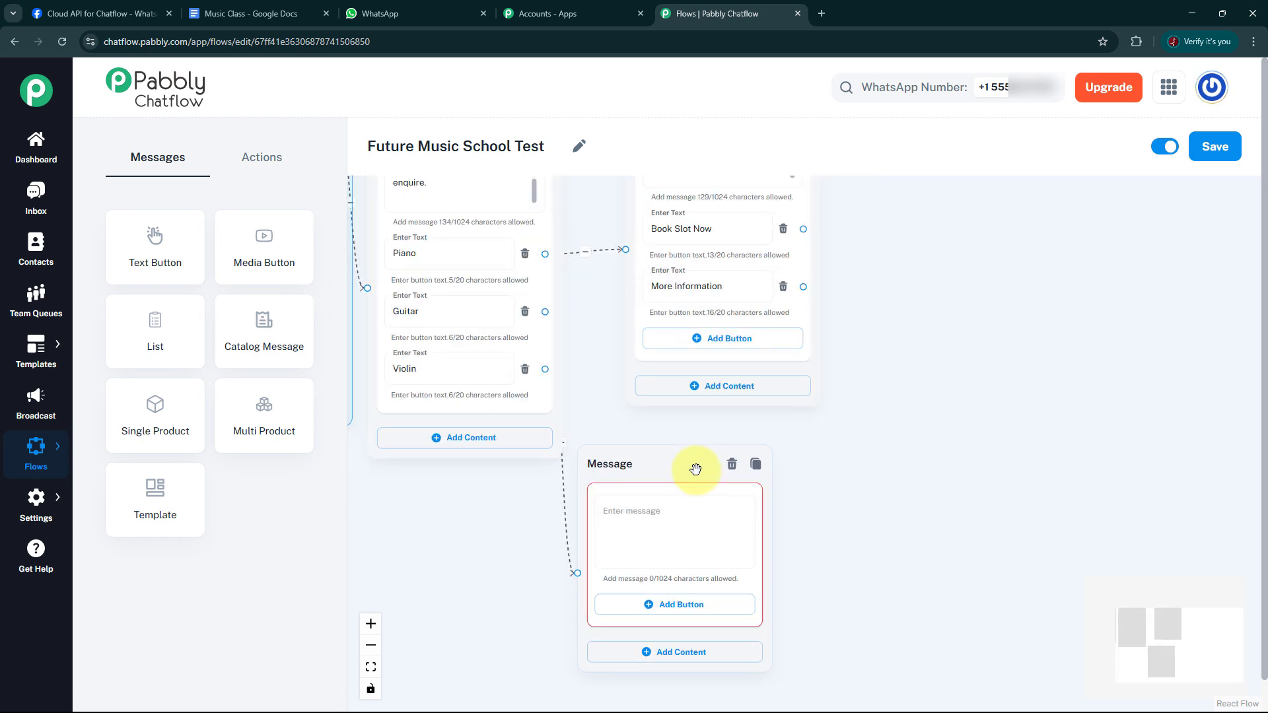
pyautogui.moveTo(696, 469); pyautogui.dragTo(794, 504)
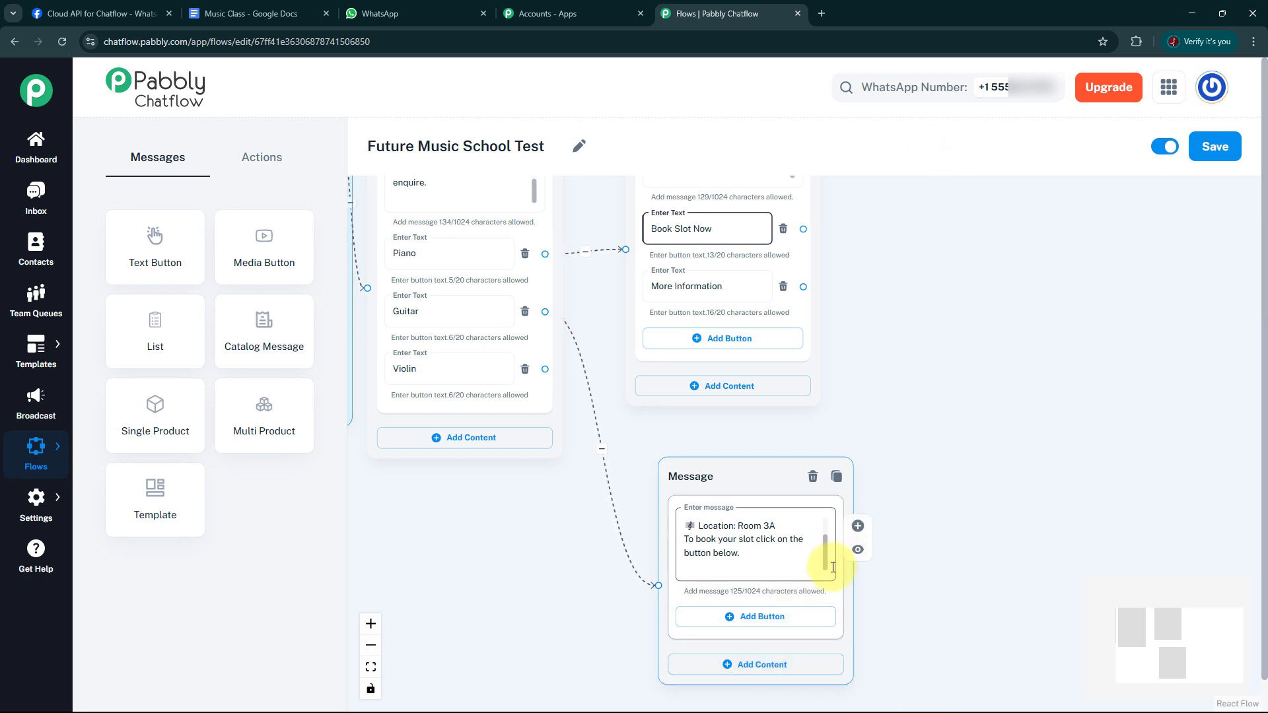
pyautogui.moveTo(826, 563); pyautogui.dragTo(824, 525)
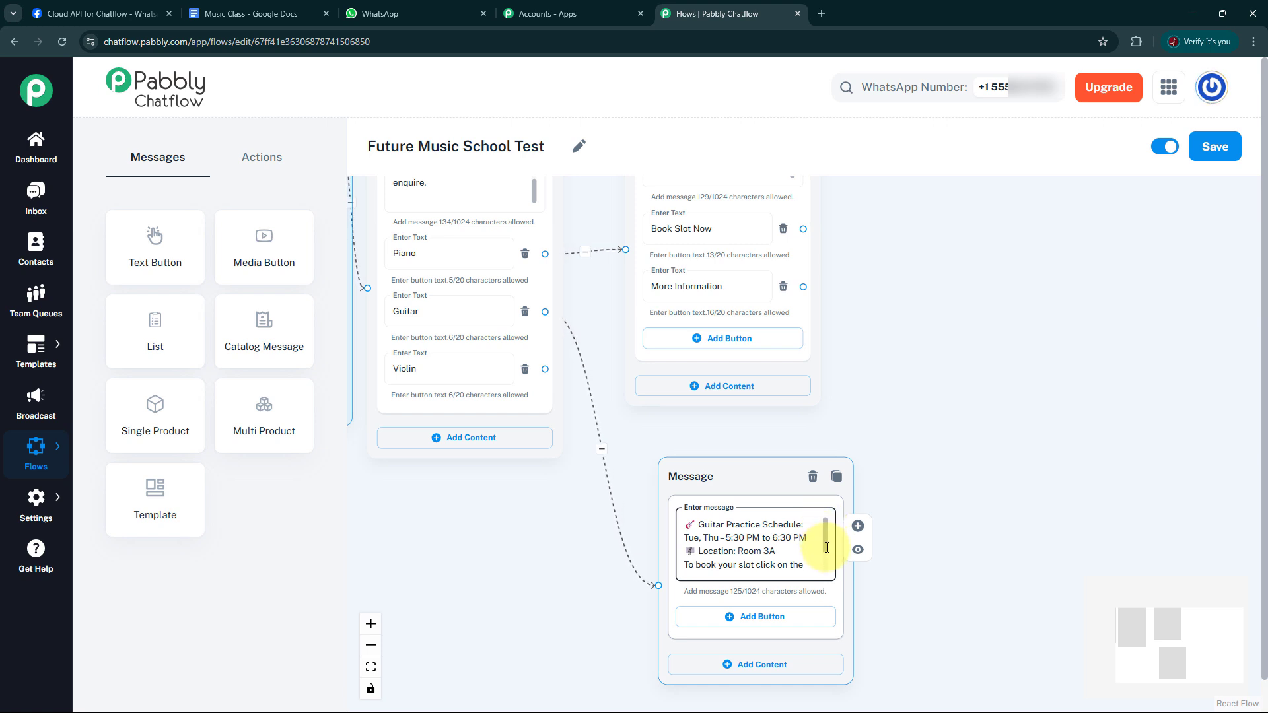
pyautogui.moveTo(825, 532); pyautogui.dragTo(833, 566)
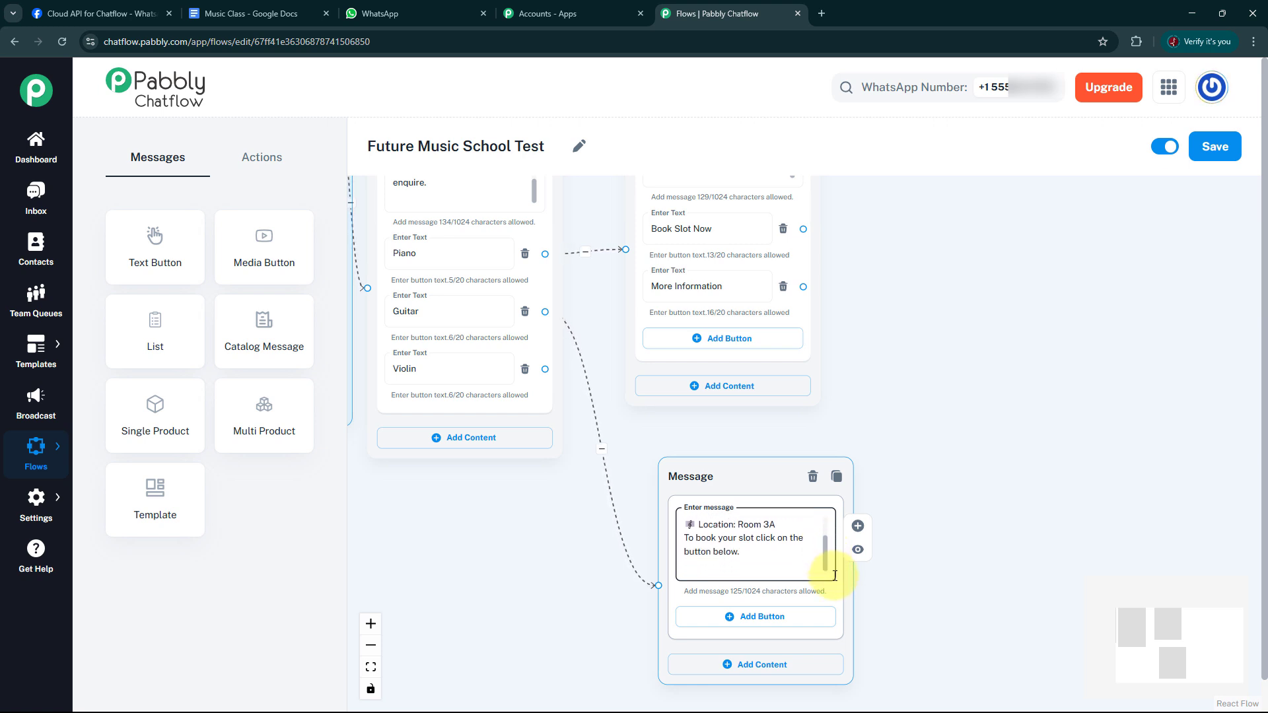
# Add buttons labelled Book Slot Now and More Information to the Guitar schedule message block.
pyautogui.click(764, 623)
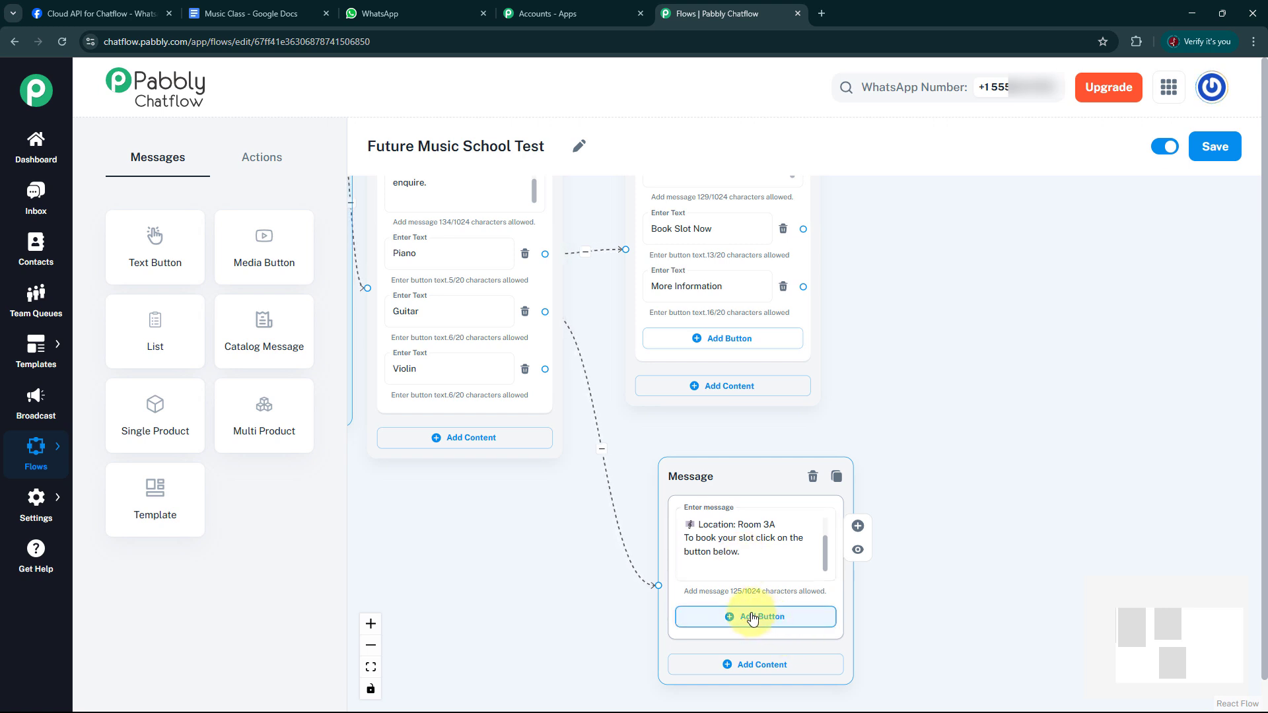
pyautogui.click(750, 618)
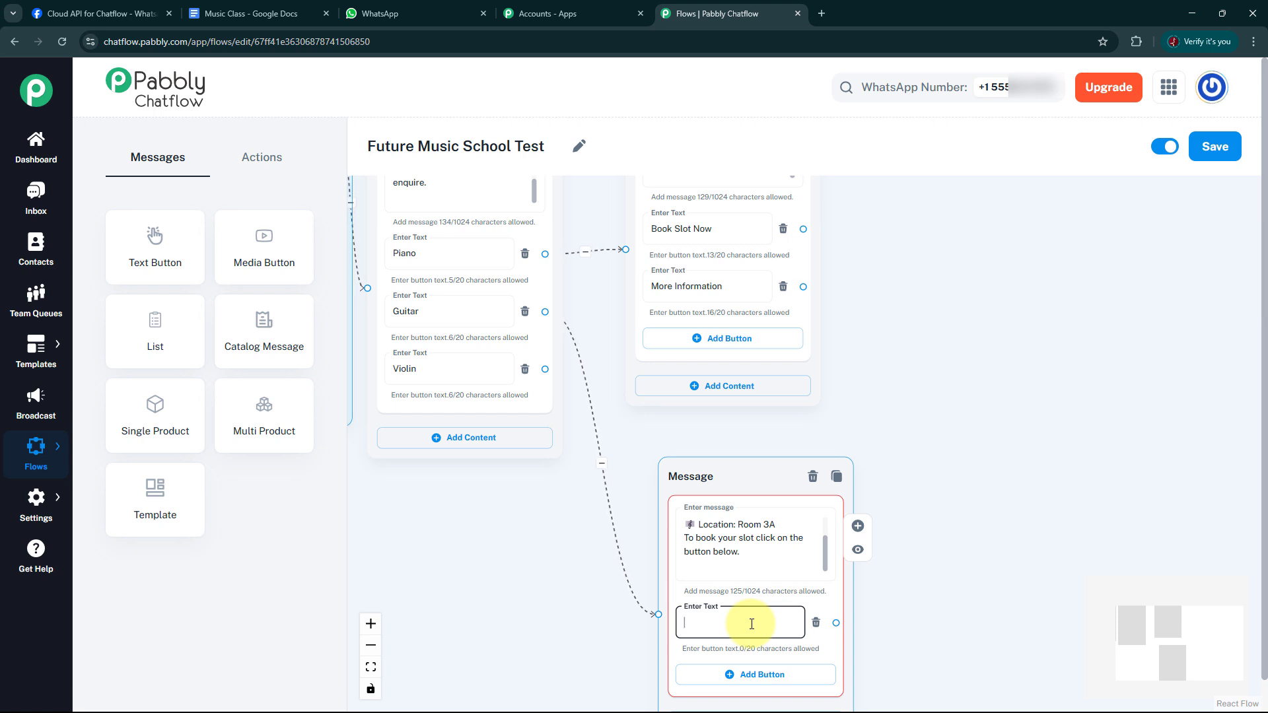
pyautogui.write('Book Slot No')
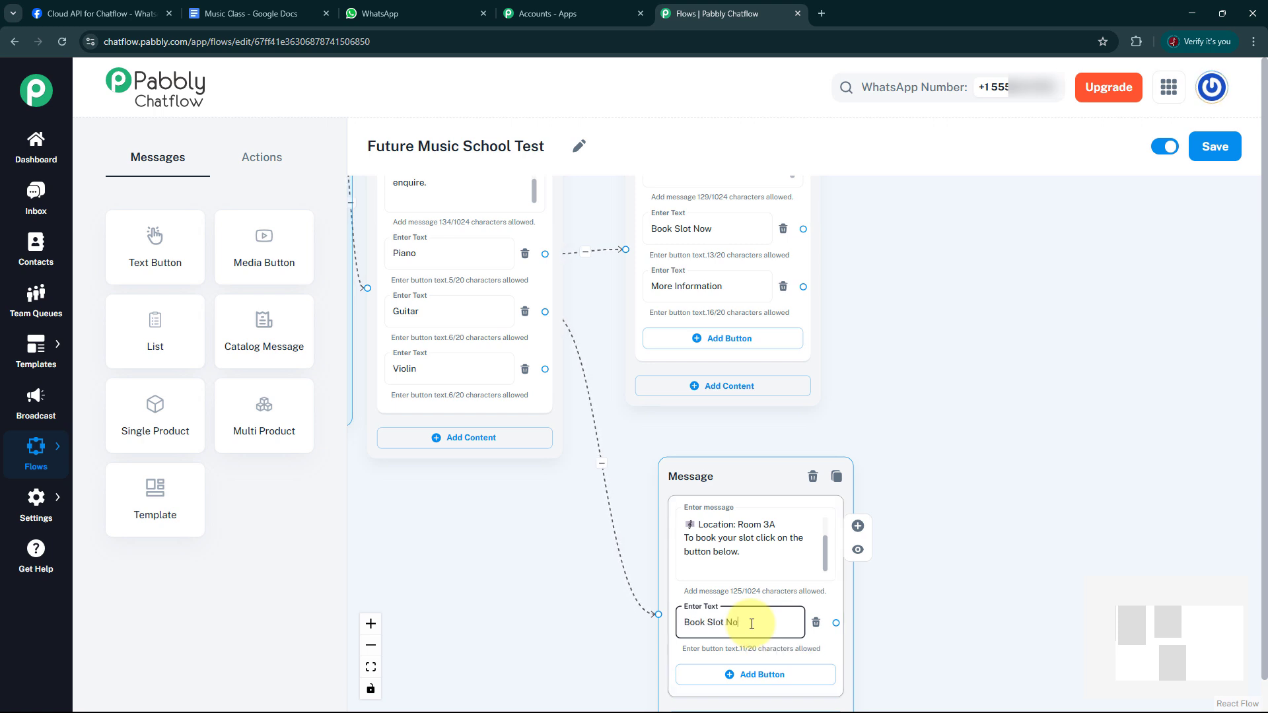
pyautogui.write('w')
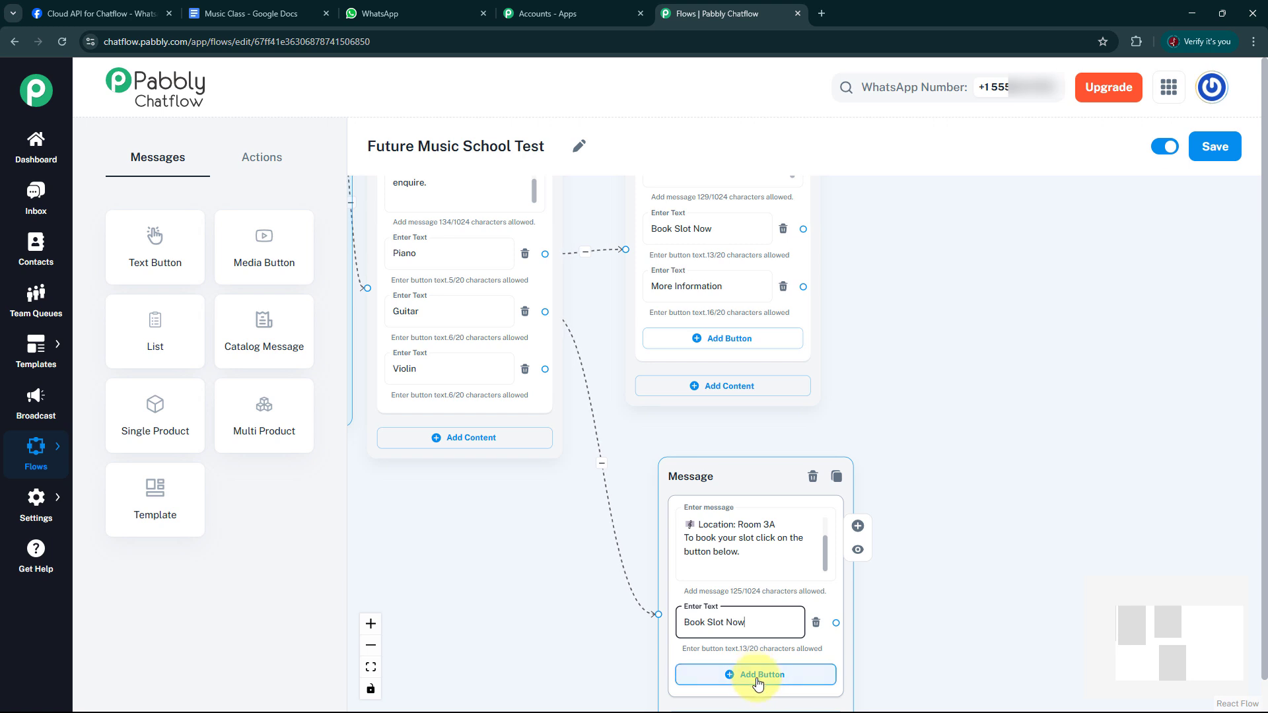
pyautogui.click(755, 675)
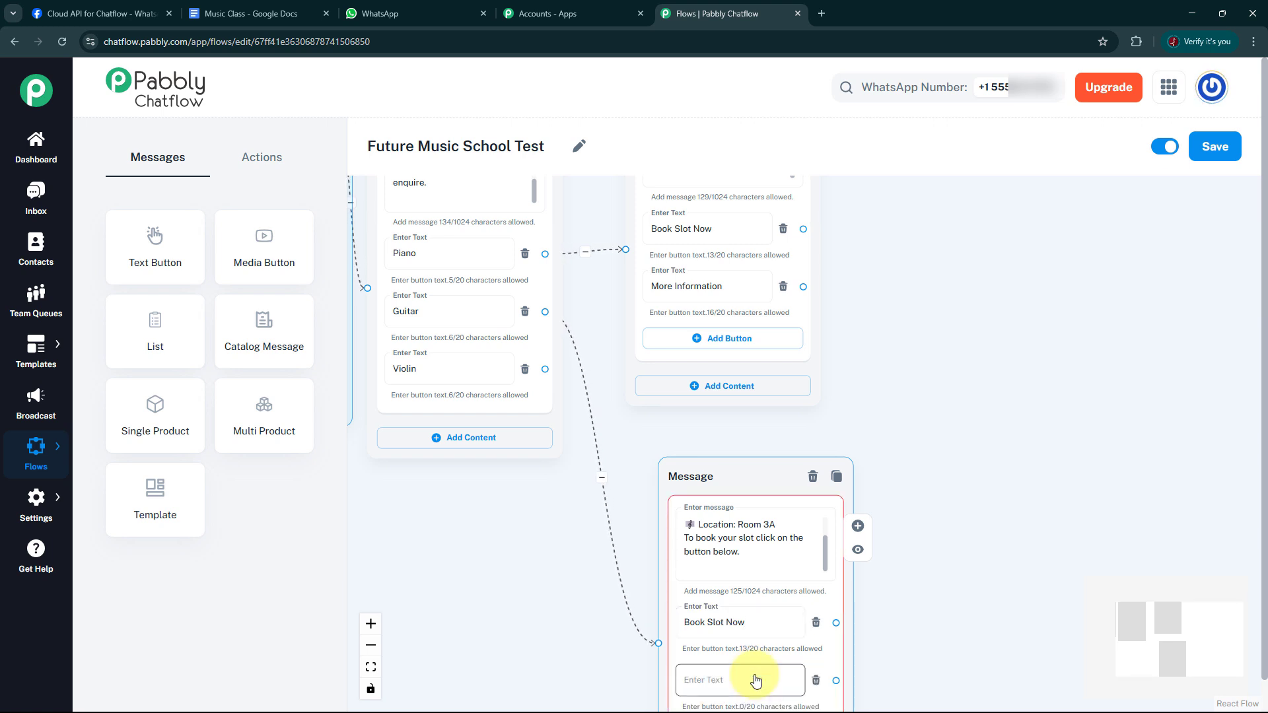
pyautogui.click(717, 684)
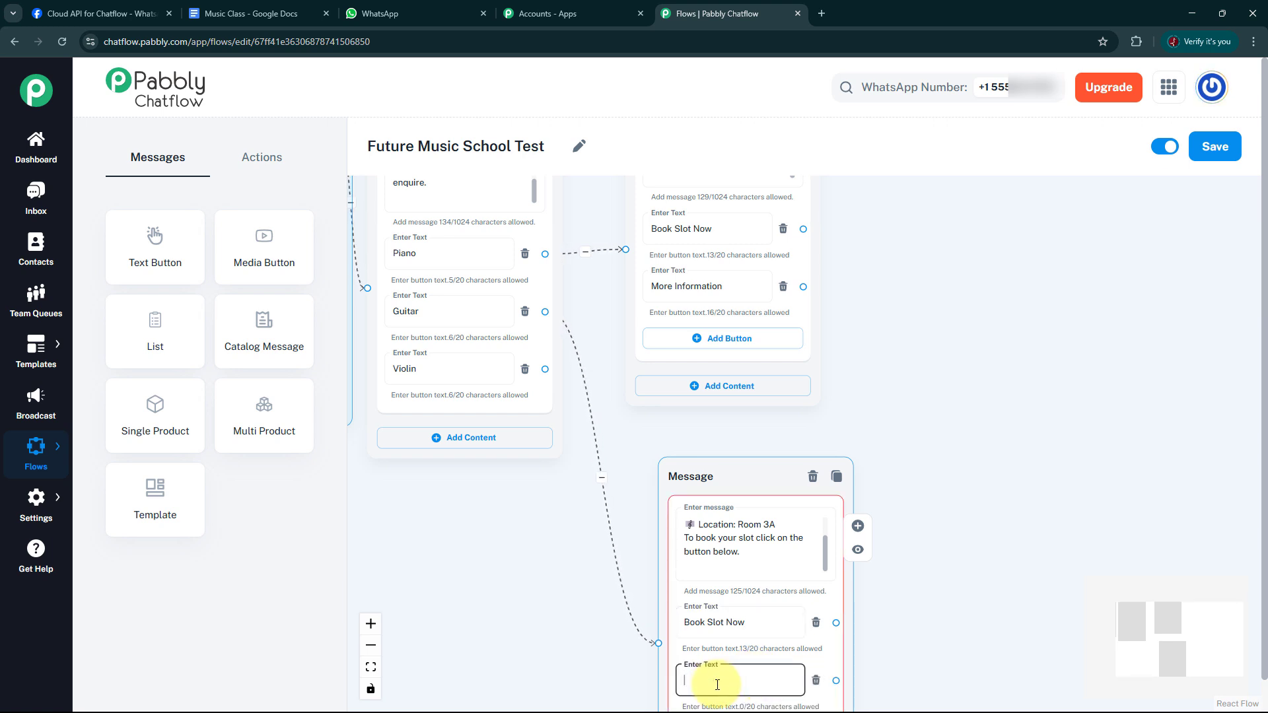
pyautogui.write('More Iformation')
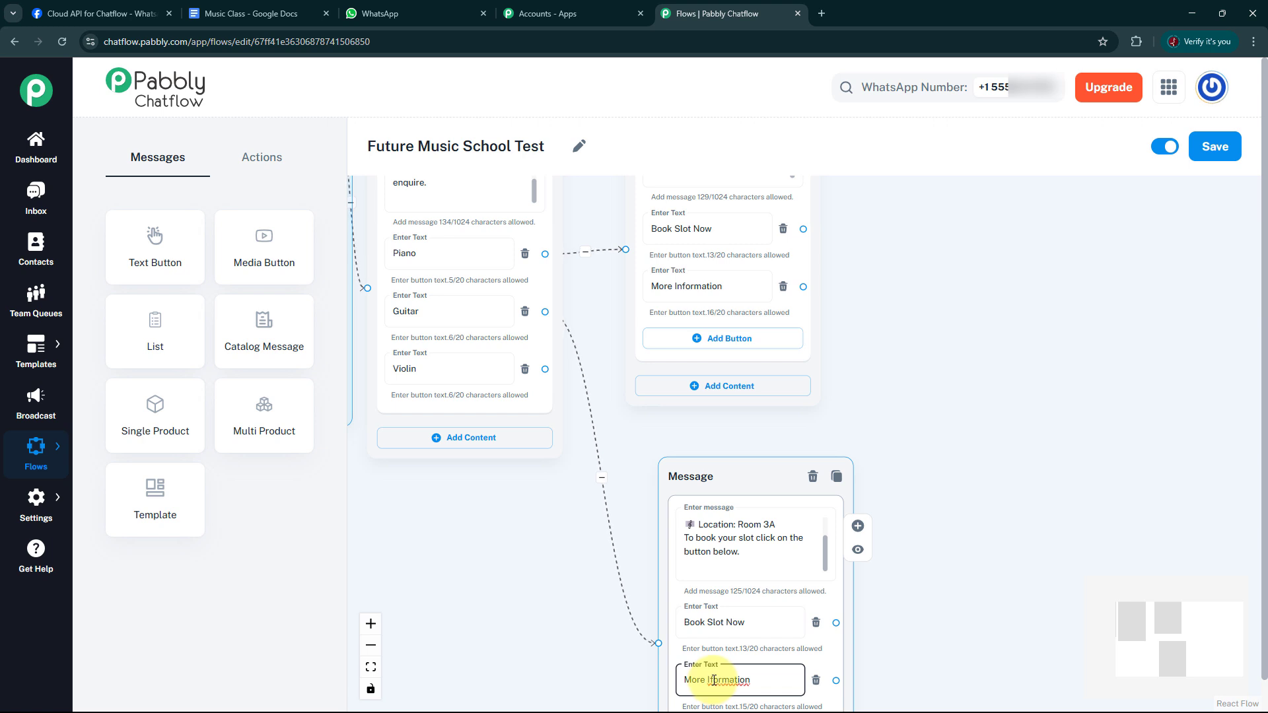
pyautogui.click(712, 680)
pyautogui.write('n')
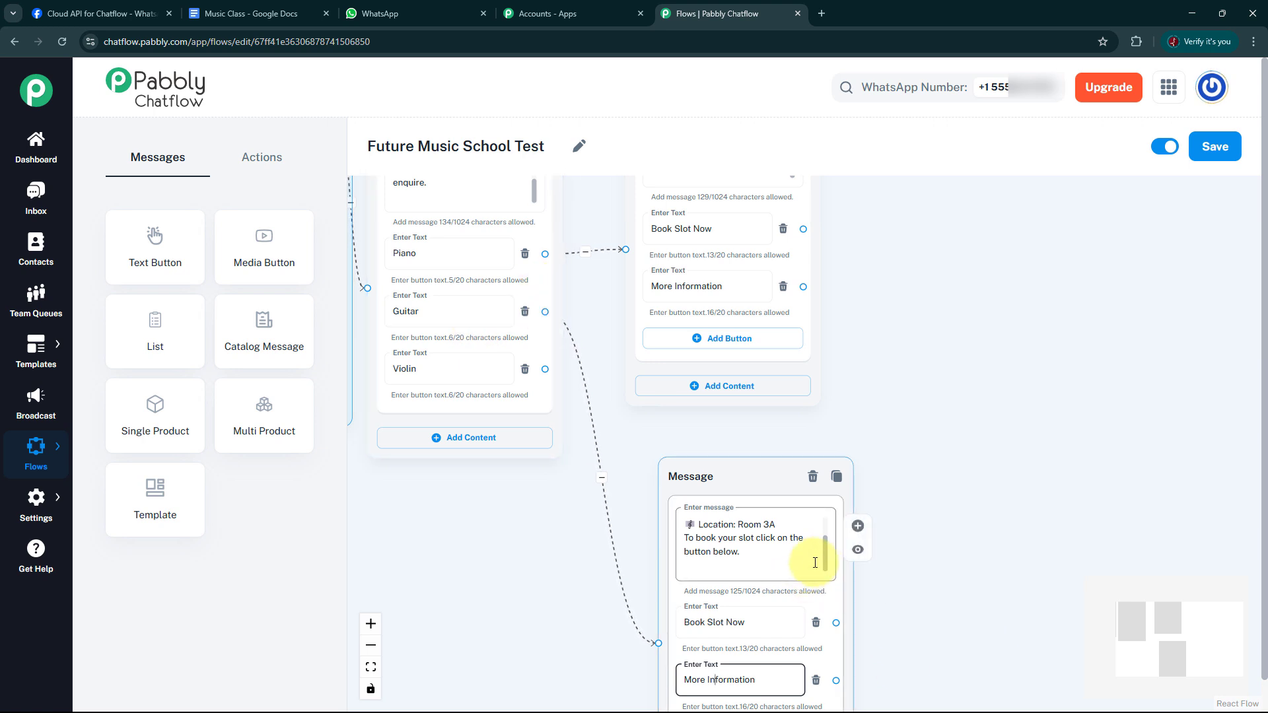
pyautogui.moveTo(829, 561)
pyautogui.mouseDown()
pyautogui.moveTo(828, 527)
pyautogui.moveTo(825, 554)
pyautogui.mouseUp()
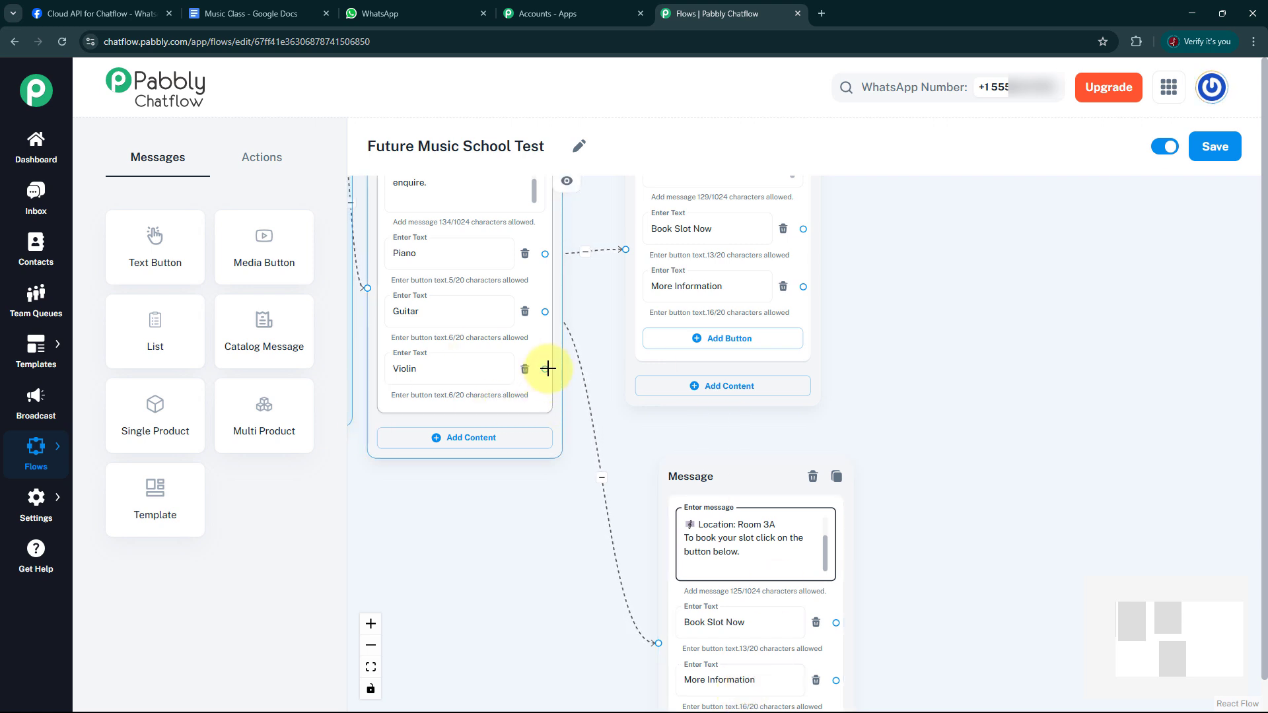
# Connect the Violin button to a new Text + Button block below the instrument-choice message and paste in the copied Violin Practice Schedule text.
pyautogui.moveTo(546, 370); pyautogui.dragTo(497, 504)
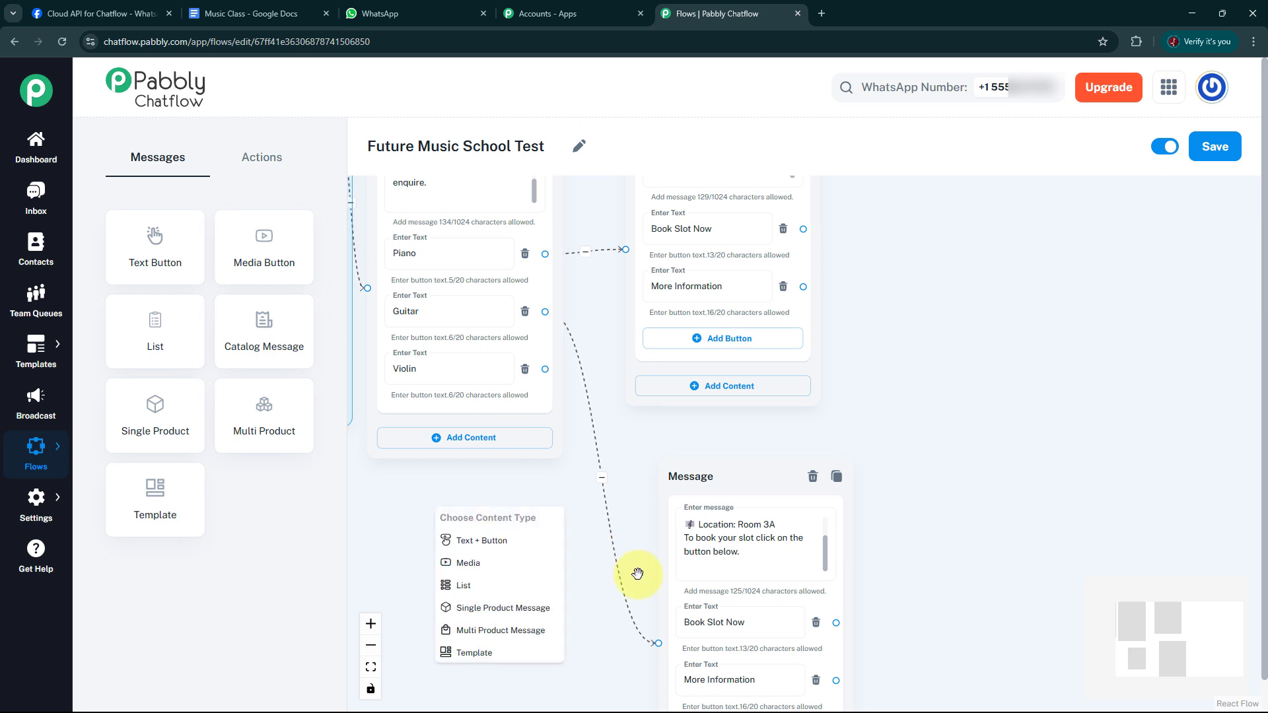
pyautogui.click(504, 546)
pyautogui.moveTo(515, 521); pyautogui.dragTo(481, 489)
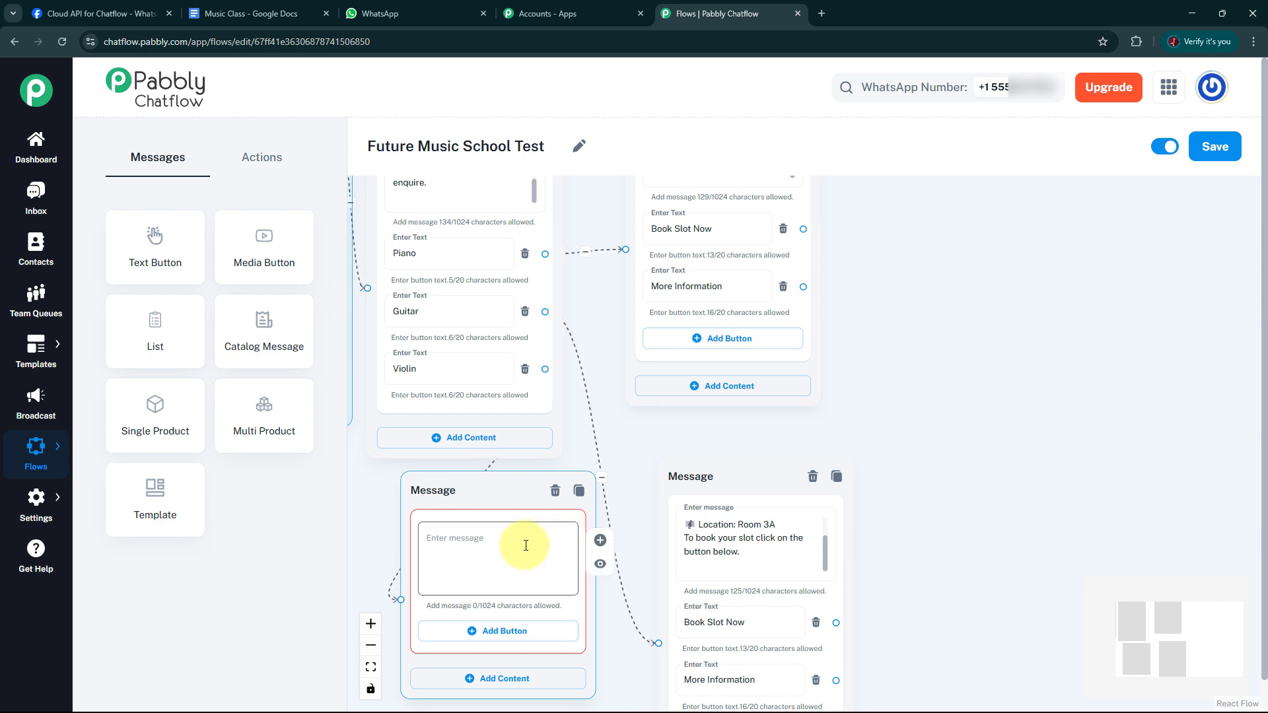
pyautogui.click(474, 542)
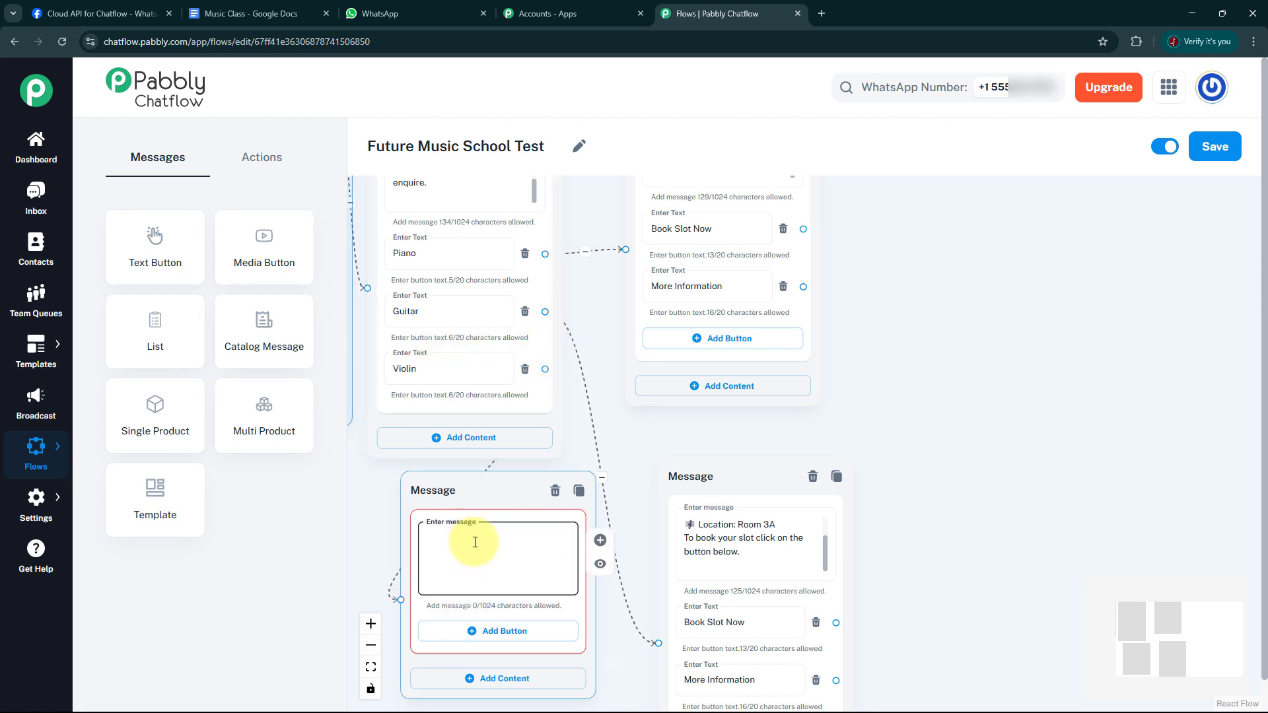
pyautogui.hotkey('ctrl', 'v')
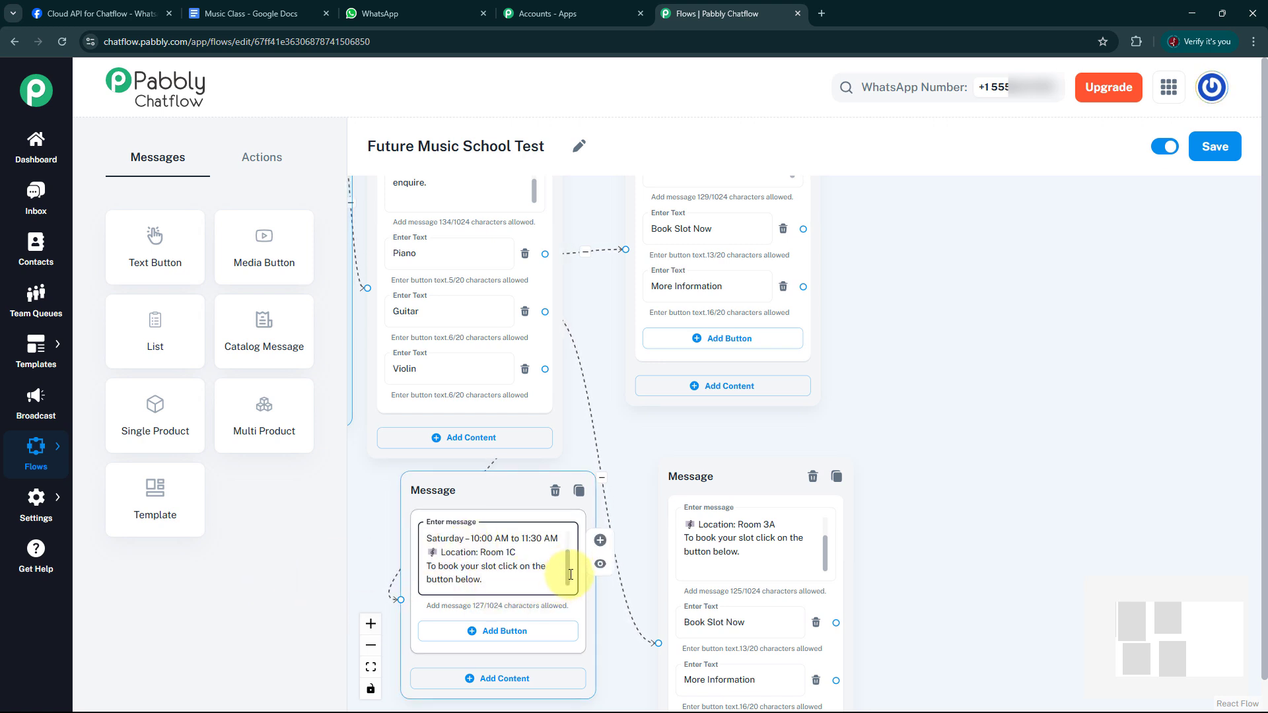
pyautogui.moveTo(568, 574); pyautogui.dragTo(568, 567)
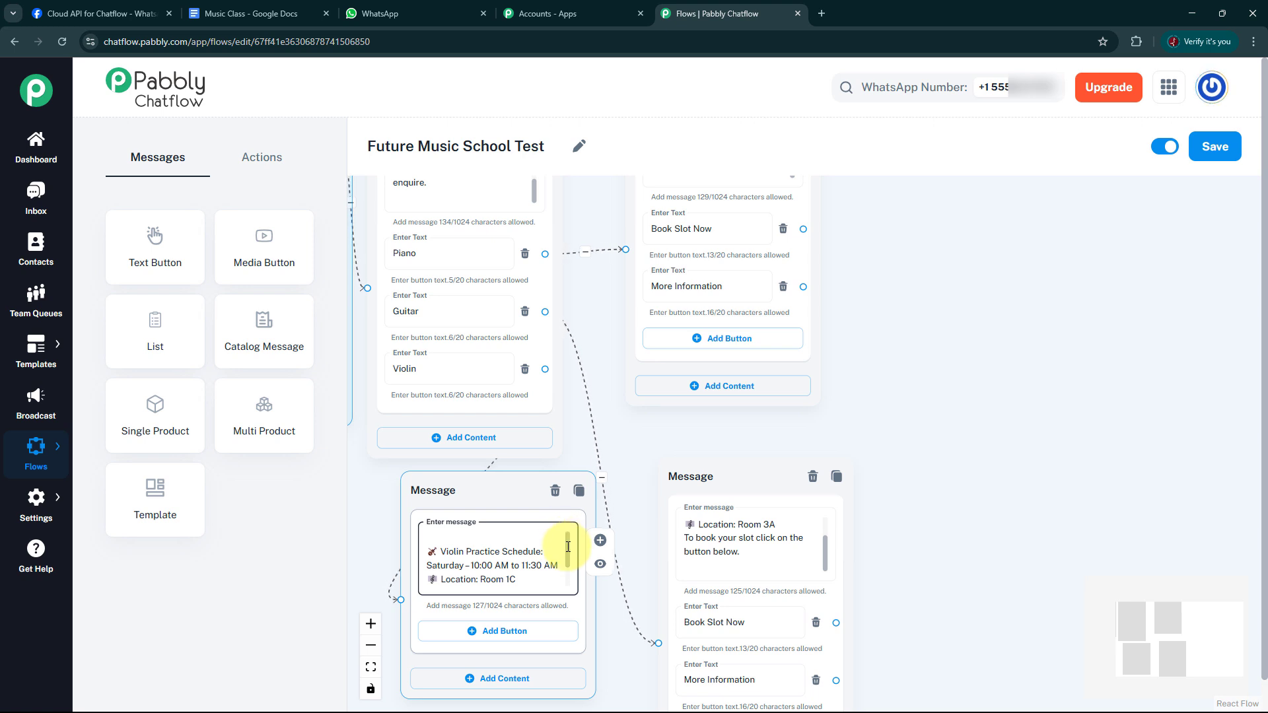
pyautogui.moveTo(568, 549); pyautogui.dragTo(571, 577)
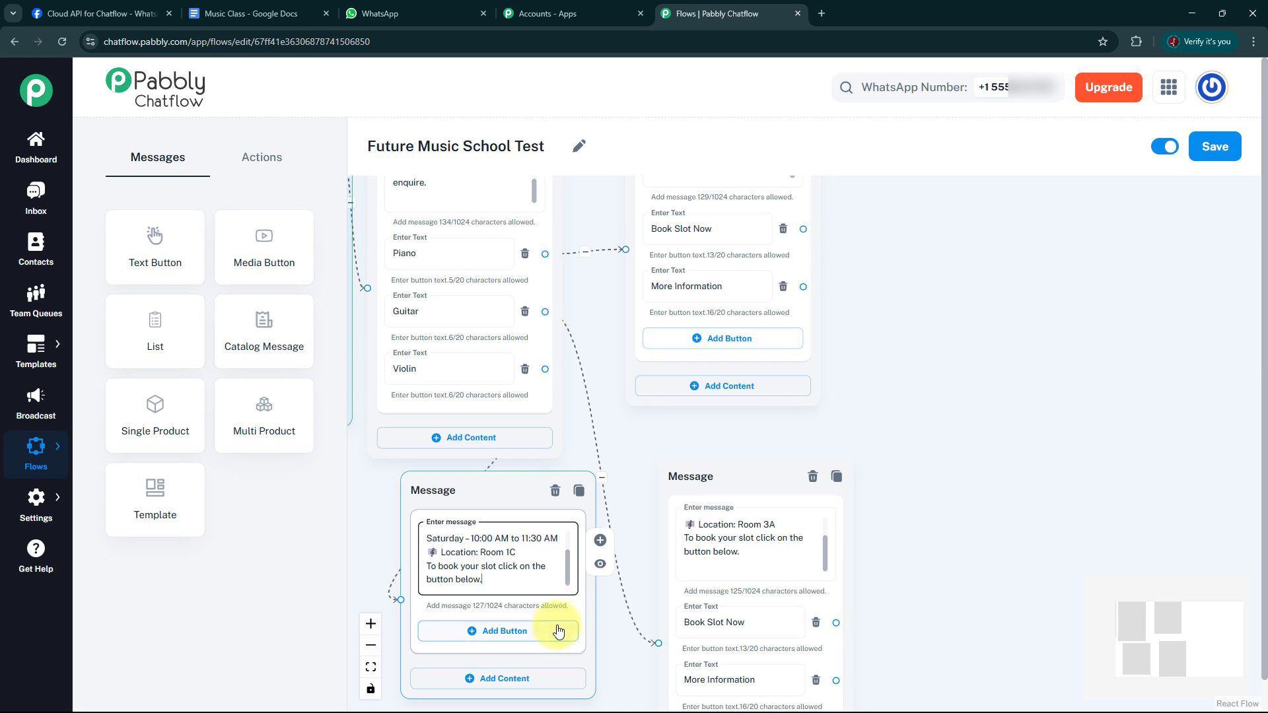
# Add two buttons labelled Book Slot Now and More Information to the Violin schedule message block.
pyautogui.scroll(-2, 1023, 432)
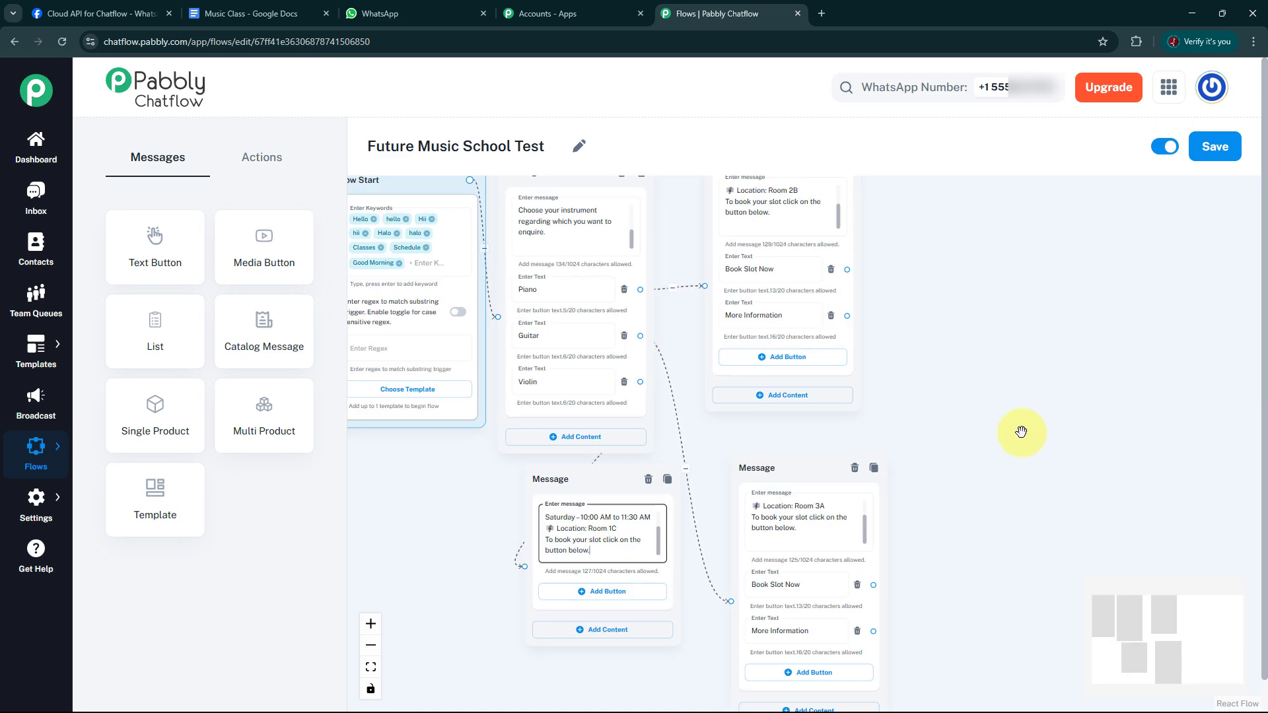
pyautogui.moveTo(1023, 432); pyautogui.dragTo(989, 350)
pyautogui.scroll(-2, 989, 350)
pyautogui.scroll(3, 988, 350)
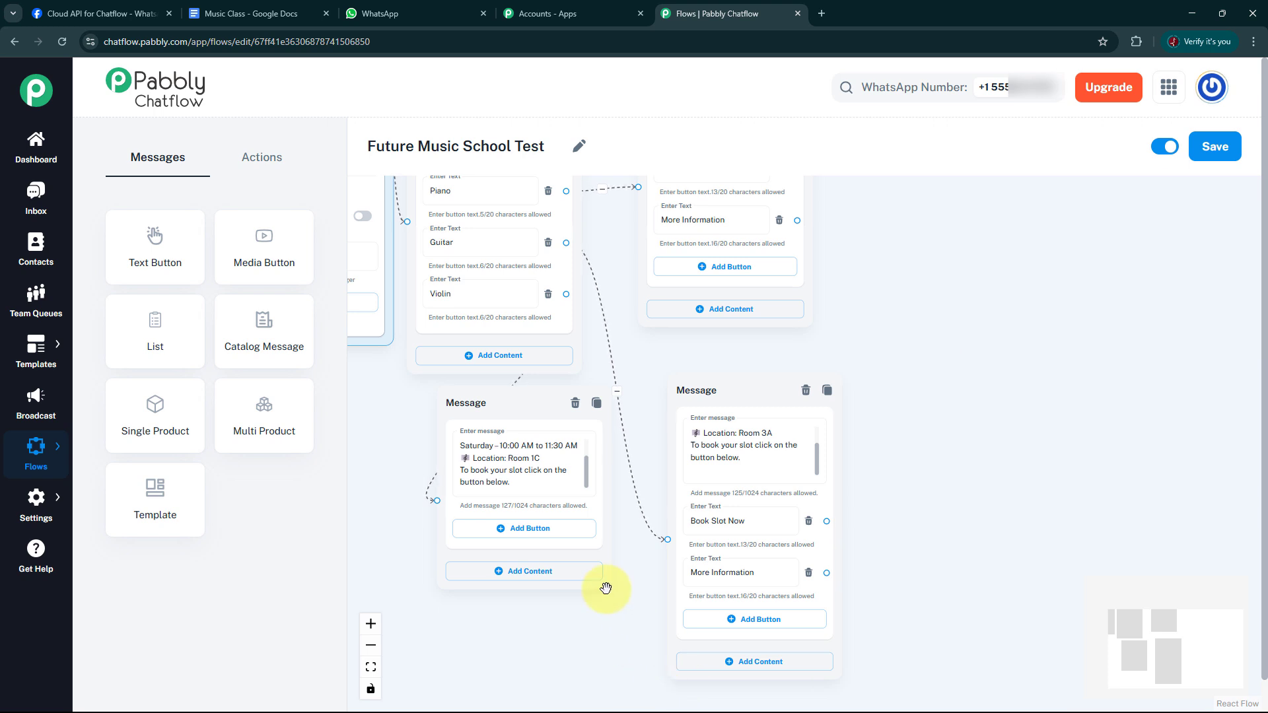
pyautogui.click(519, 531)
pyautogui.click(478, 538)
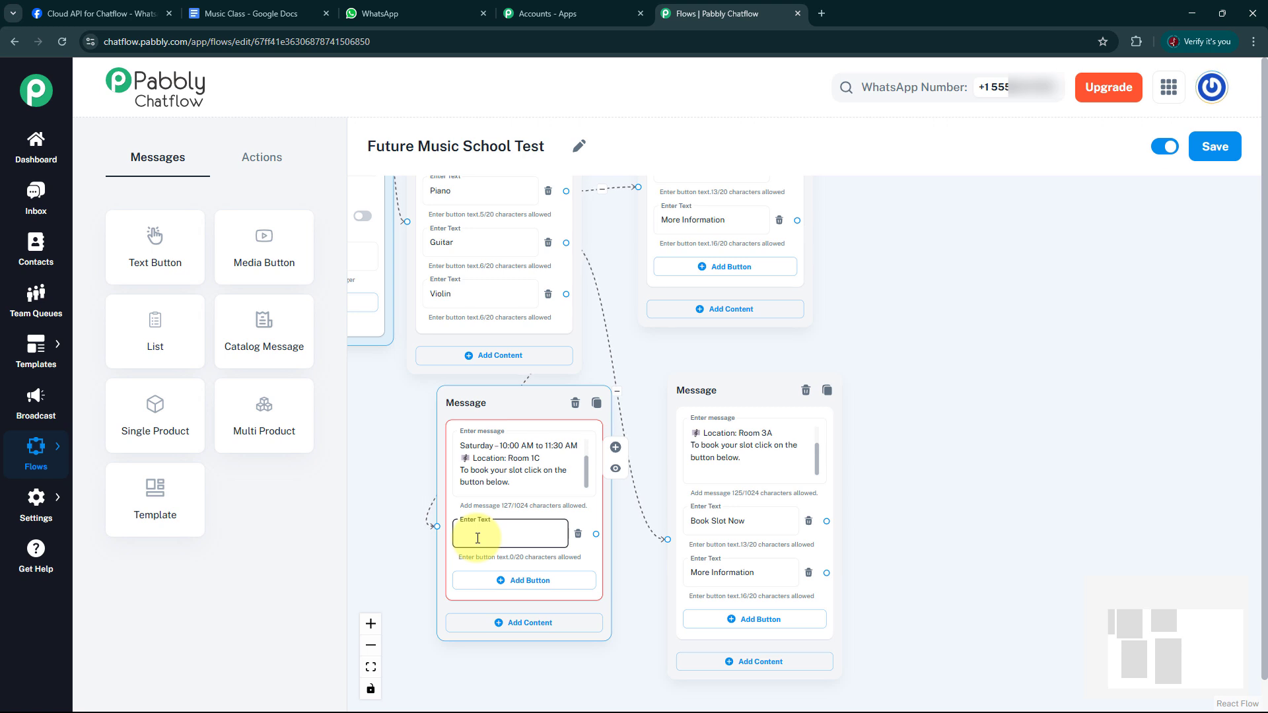
pyautogui.write('Book Slot')
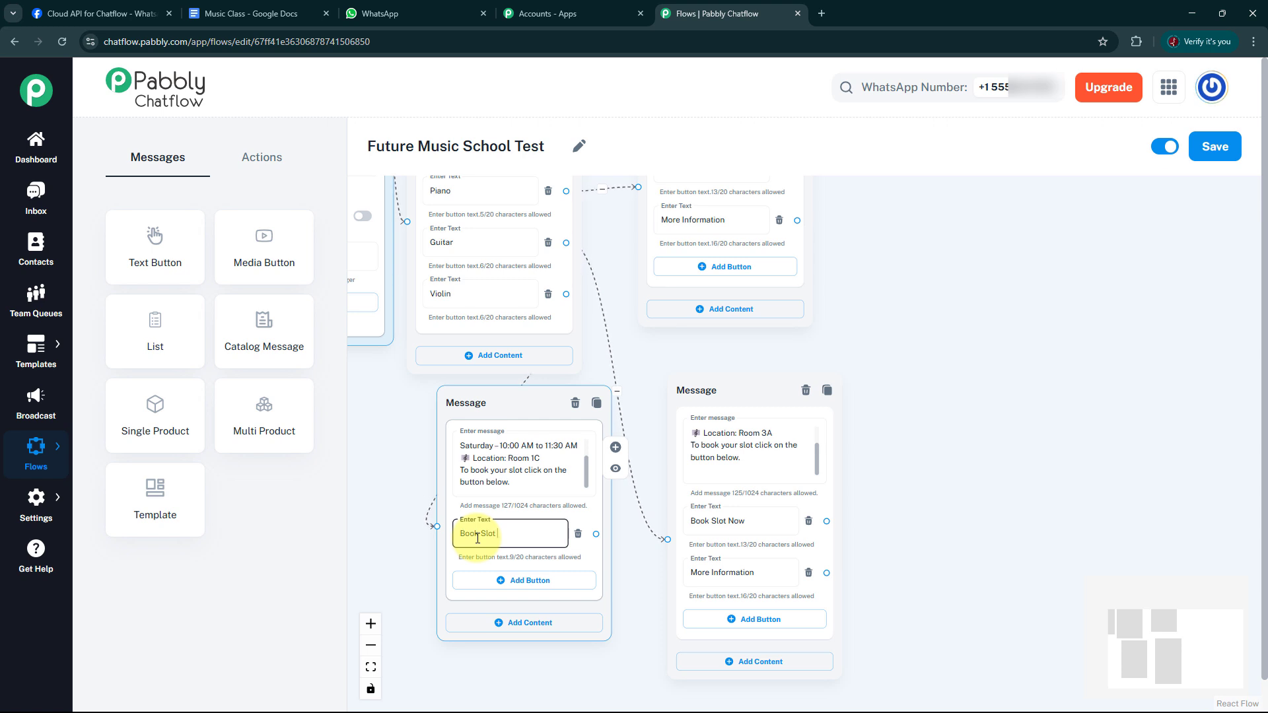
pyautogui.write('NO')
pyautogui.click(522, 580)
pyautogui.click(502, 581)
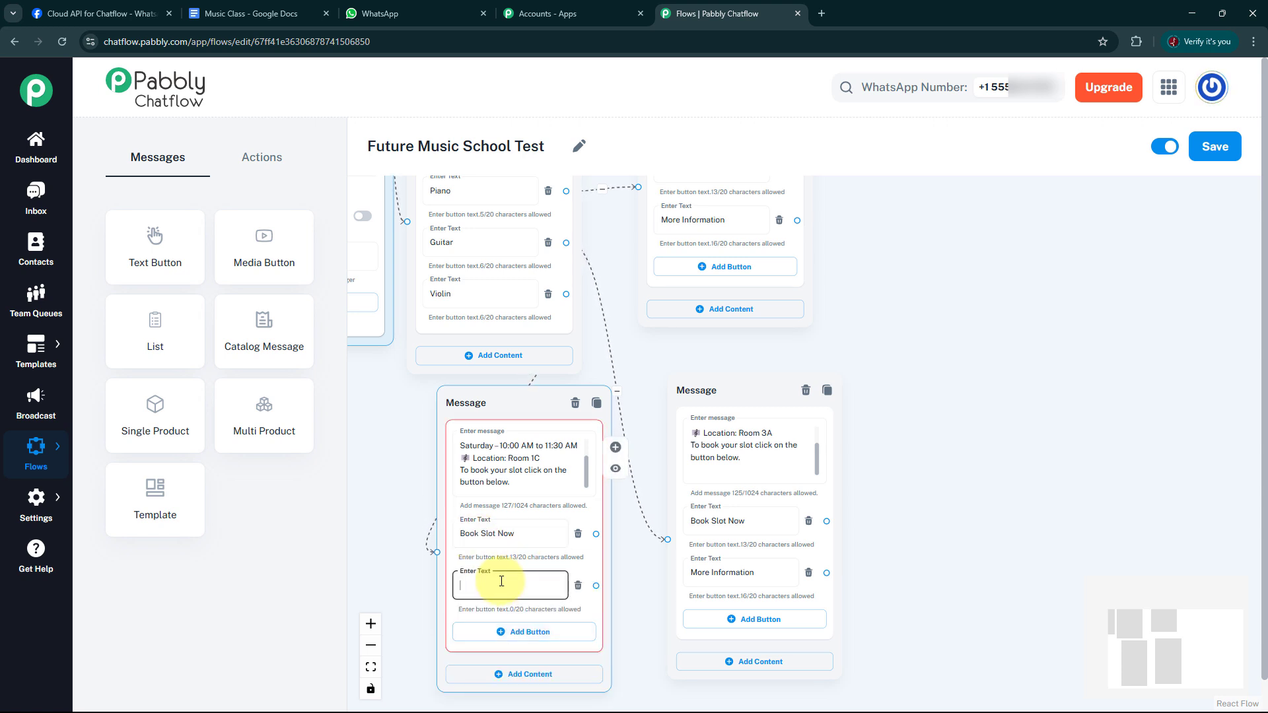
pyautogui.write('More')
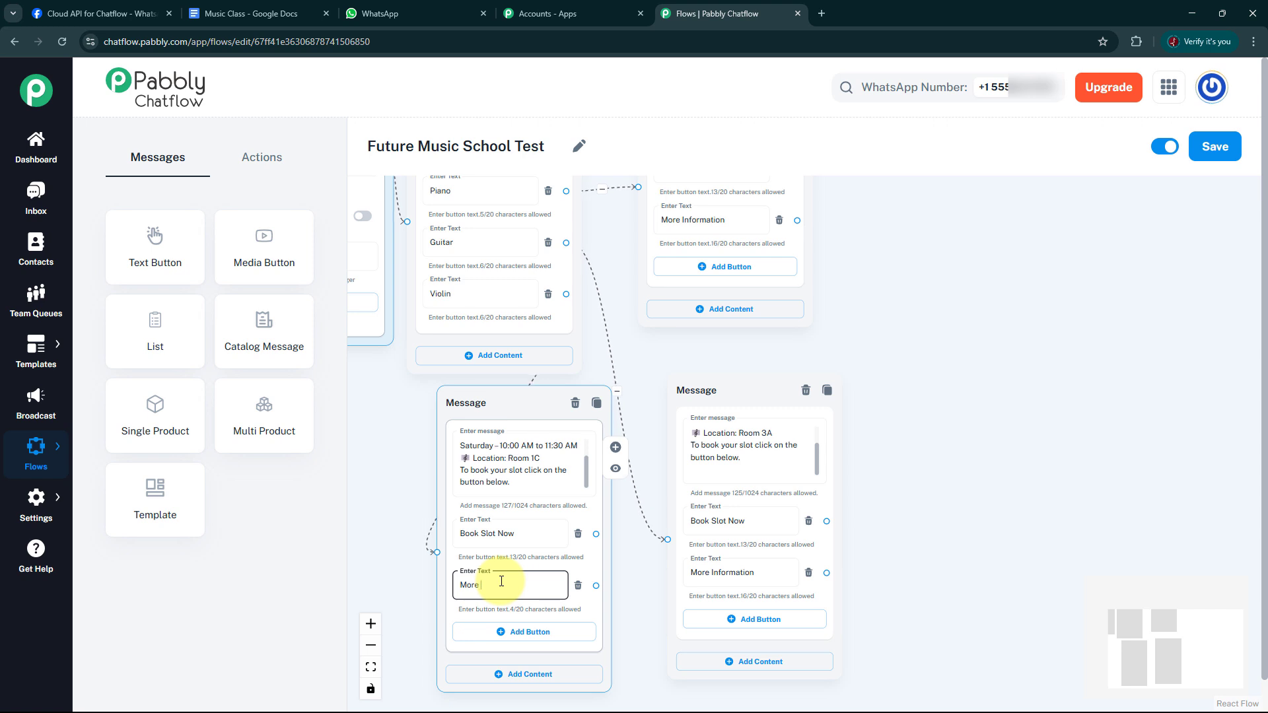
pyautogui.write(' Information')
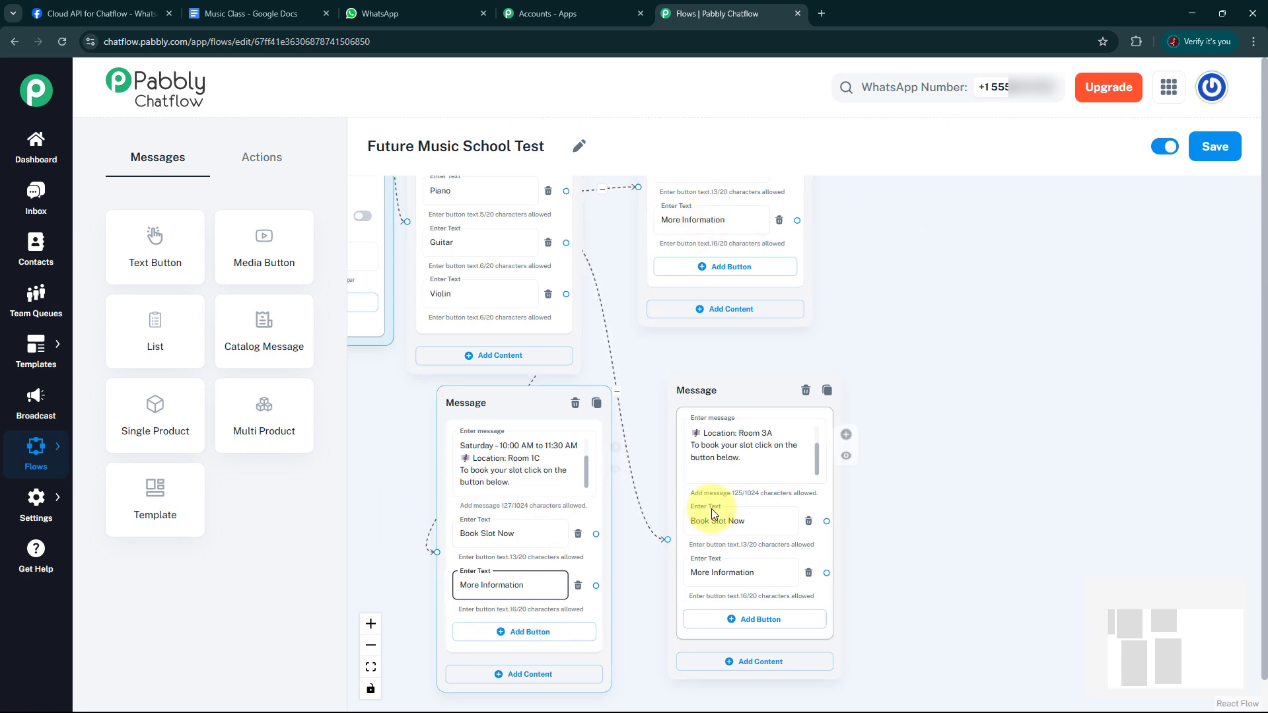
# Connect the Piano schedule block's Book Slot Now button to a new Text + Button block placed beside it.
pyautogui.scroll(-1, 935, 436)
pyautogui.scroll(2, 936, 435)
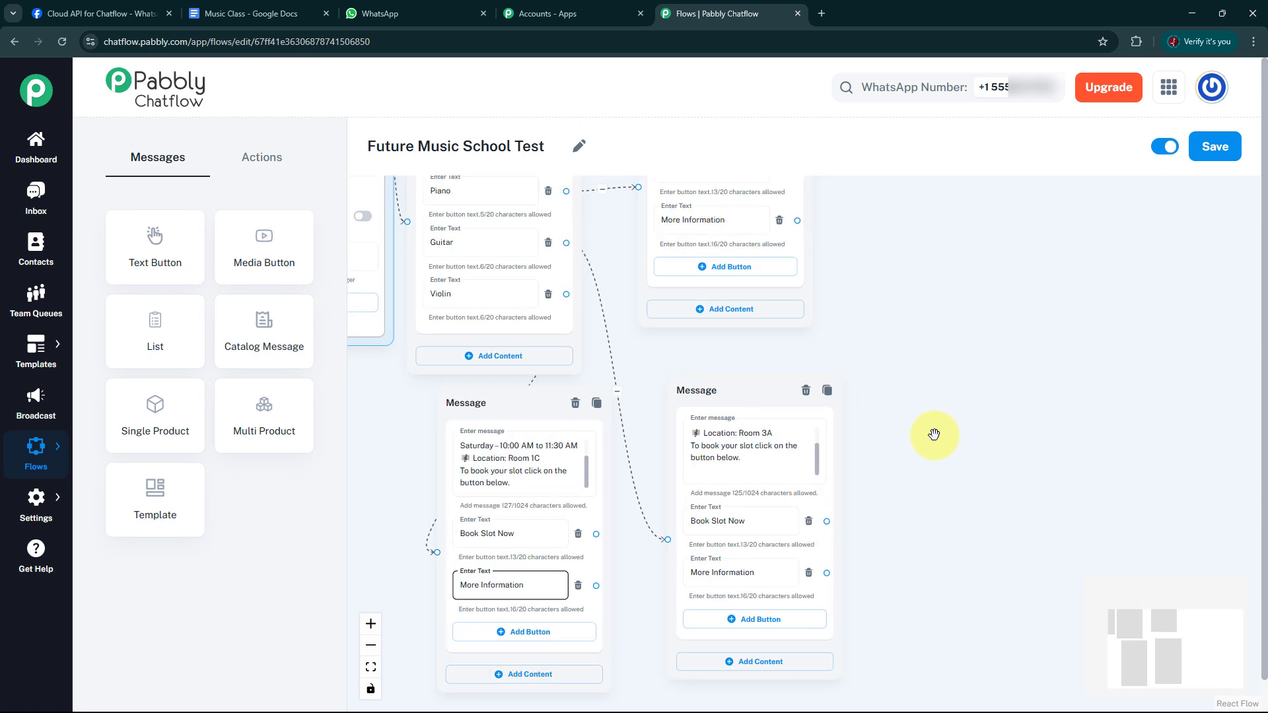
pyautogui.moveTo(908, 382); pyautogui.dragTo(919, 522)
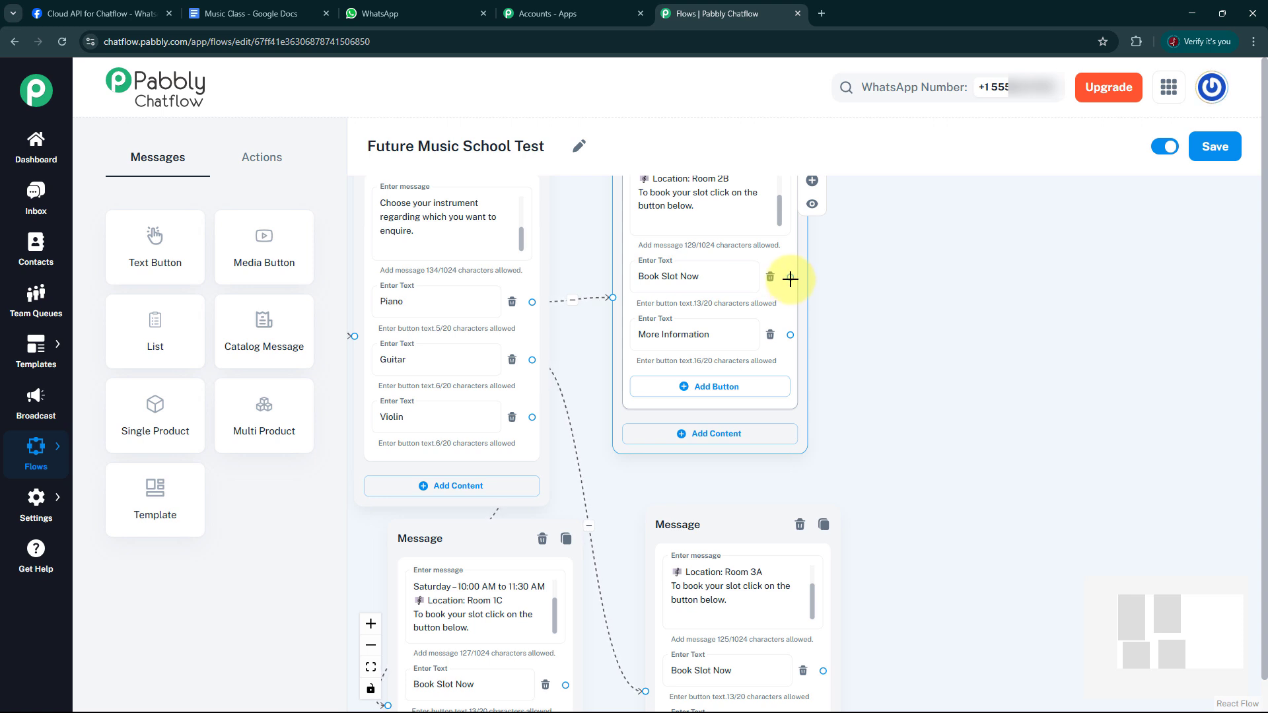
pyautogui.moveTo(790, 277); pyautogui.dragTo(985, 207)
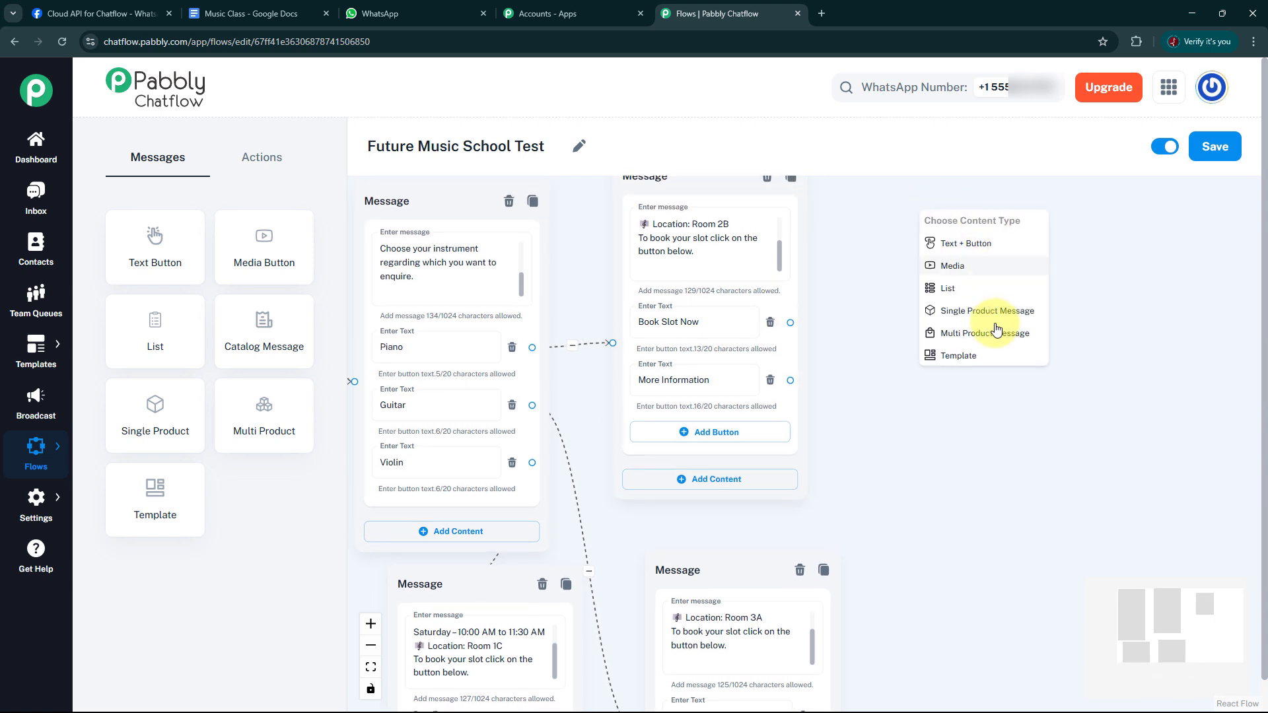
pyautogui.click(978, 245)
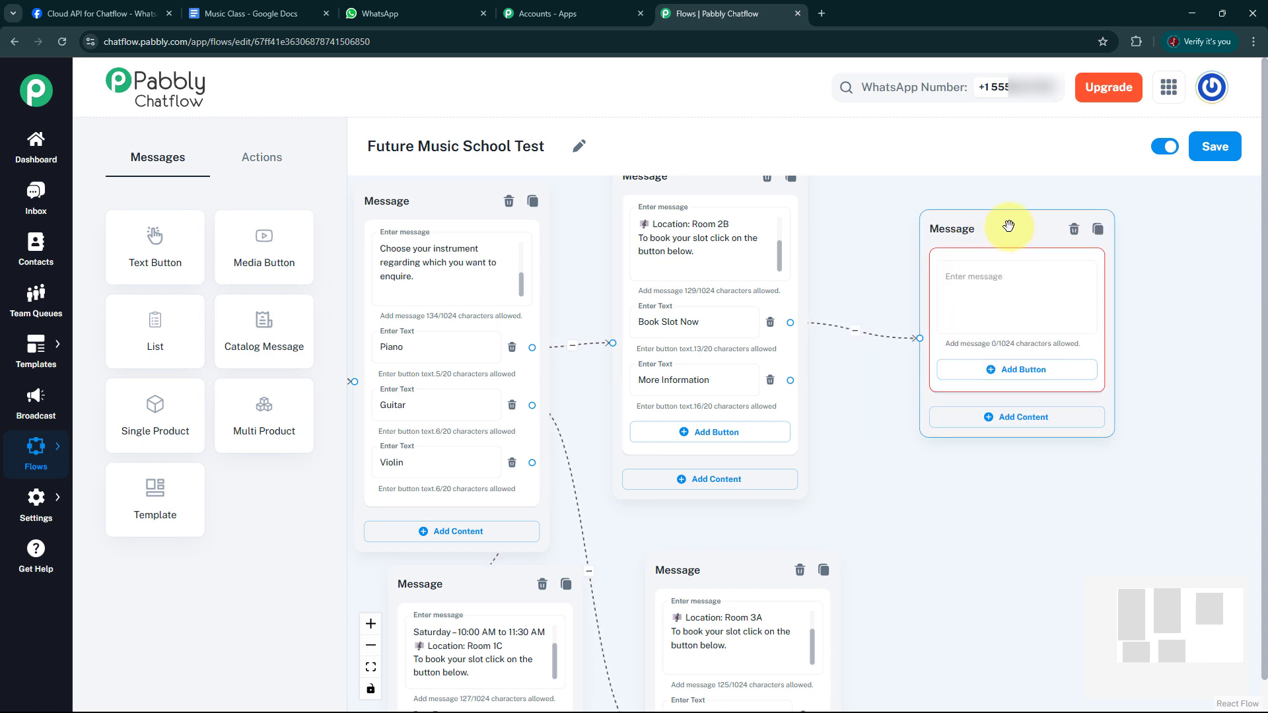
pyautogui.click(954, 282)
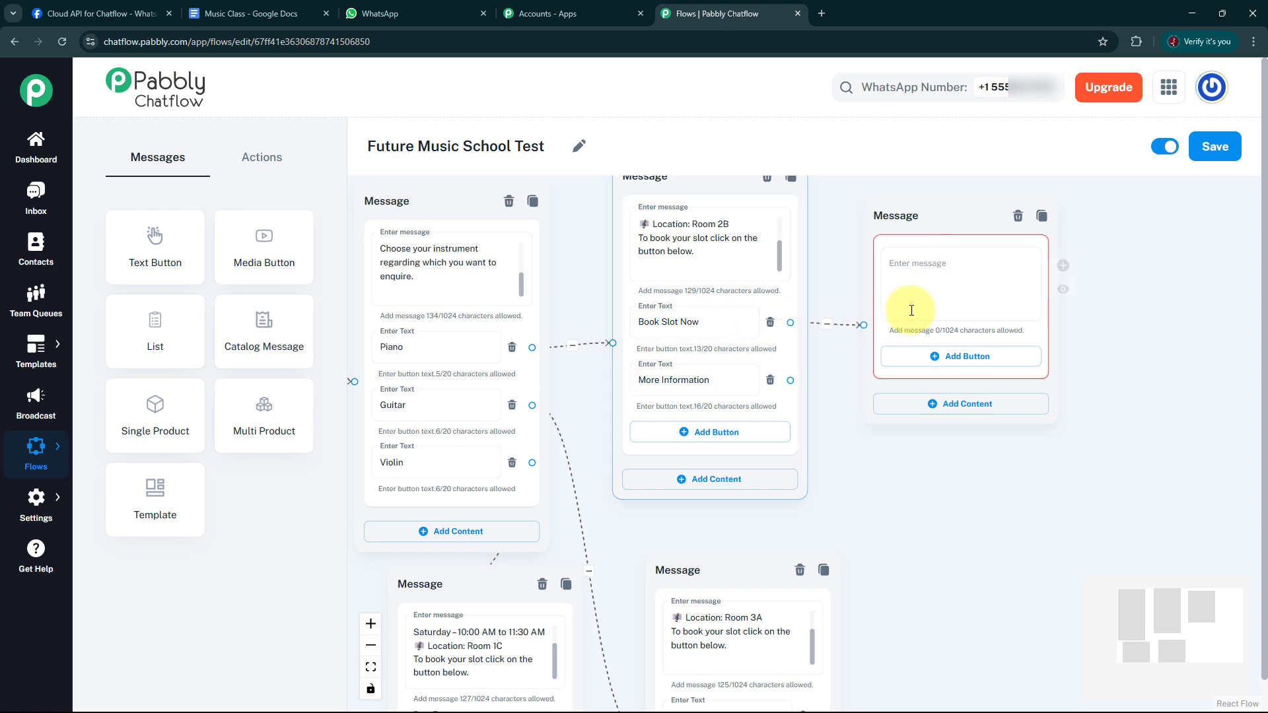
# Paste the copied slot-booked confirmation text into the new message block and move the block slightly farther from the Piano schedule and higher.
pyautogui.click(921, 271)
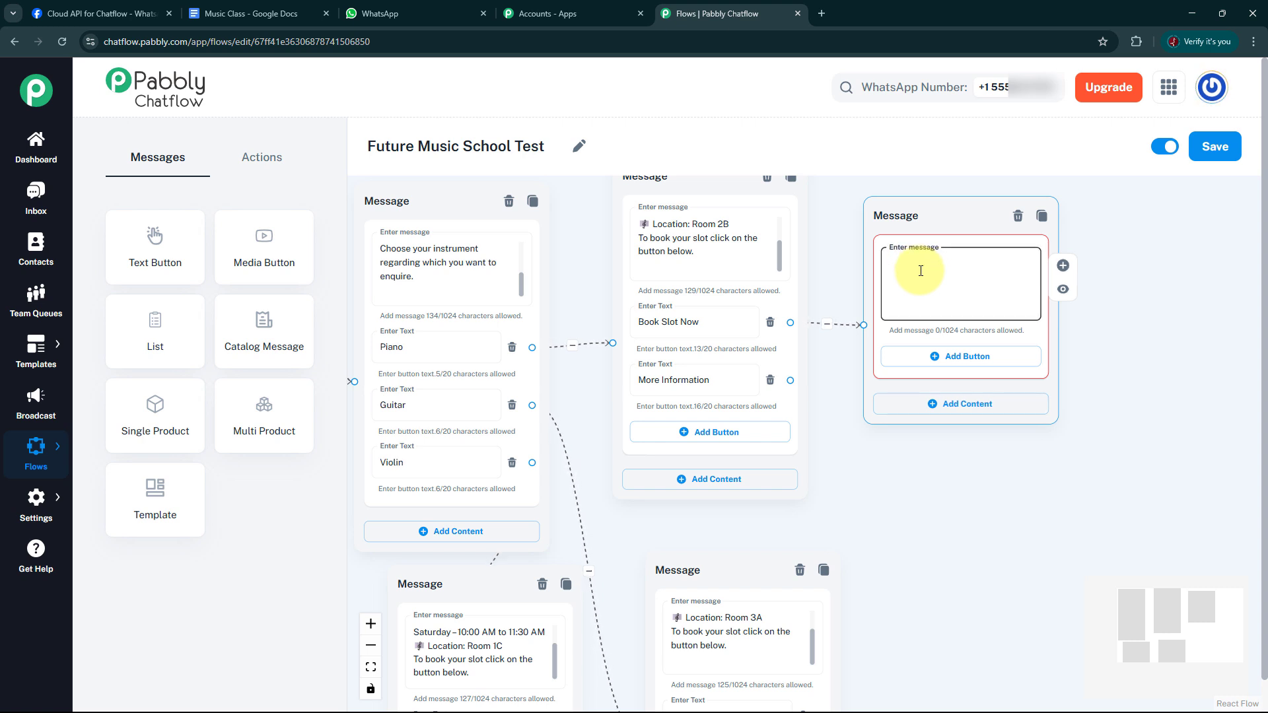
pyautogui.hotkey('ctrl', 'v')
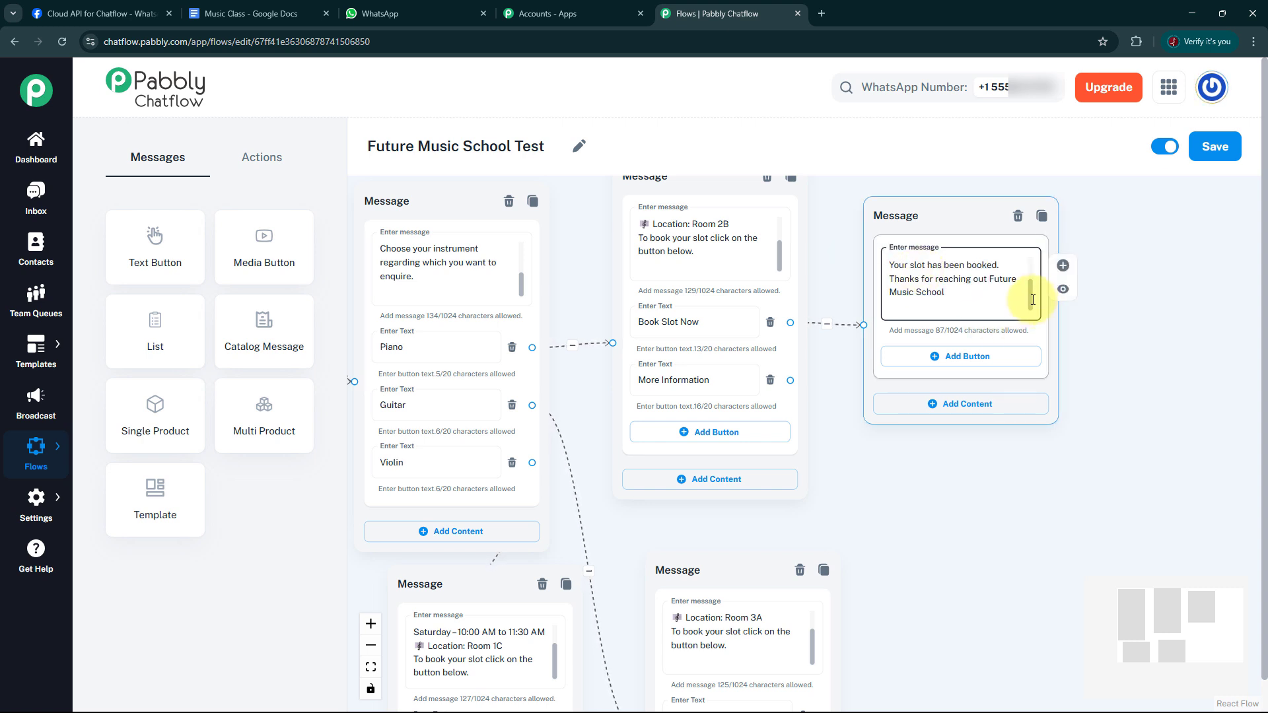
pyautogui.moveTo(1034, 298); pyautogui.dragTo(1029, 255)
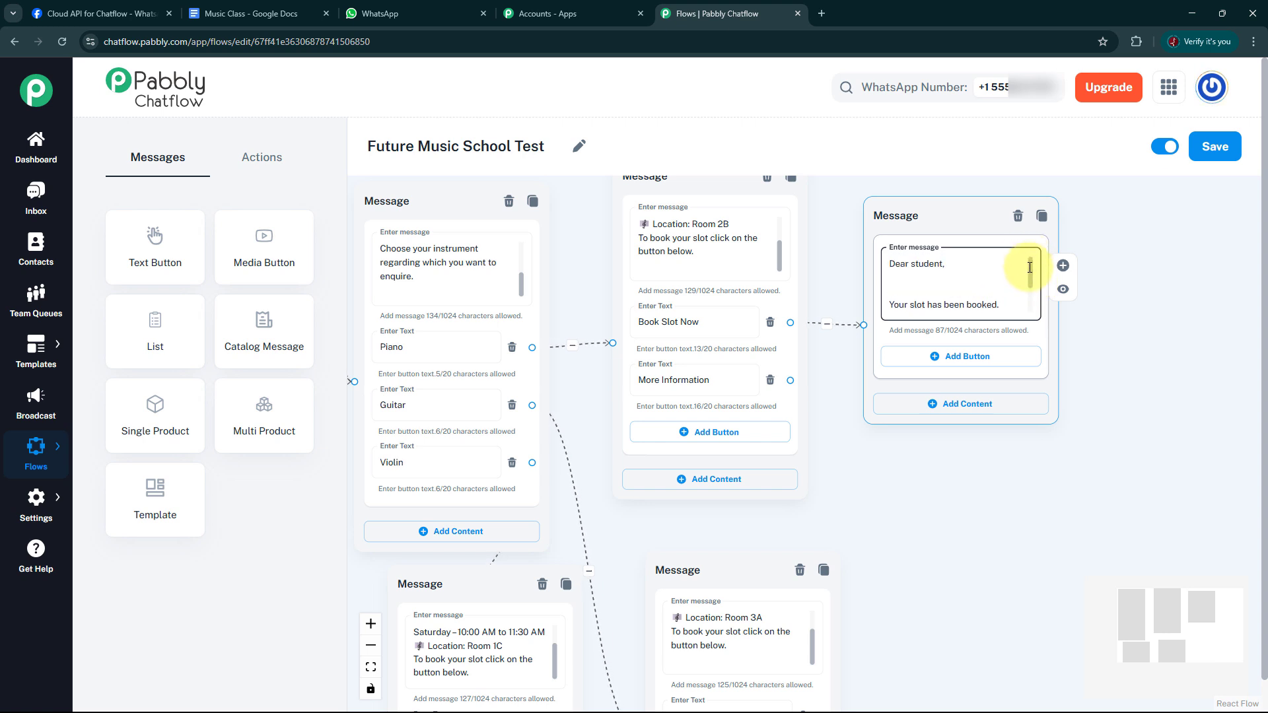
pyautogui.scroll(-2, 1034, 295)
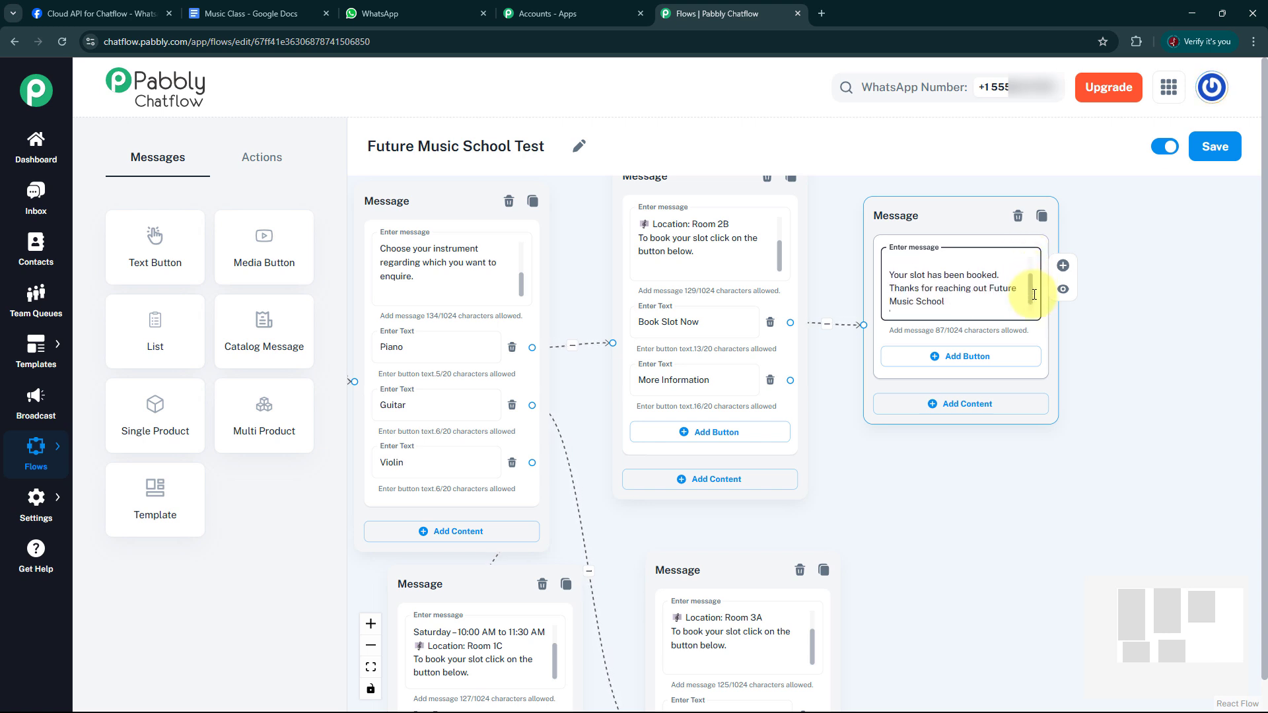
pyautogui.scroll(-1, 1034, 297)
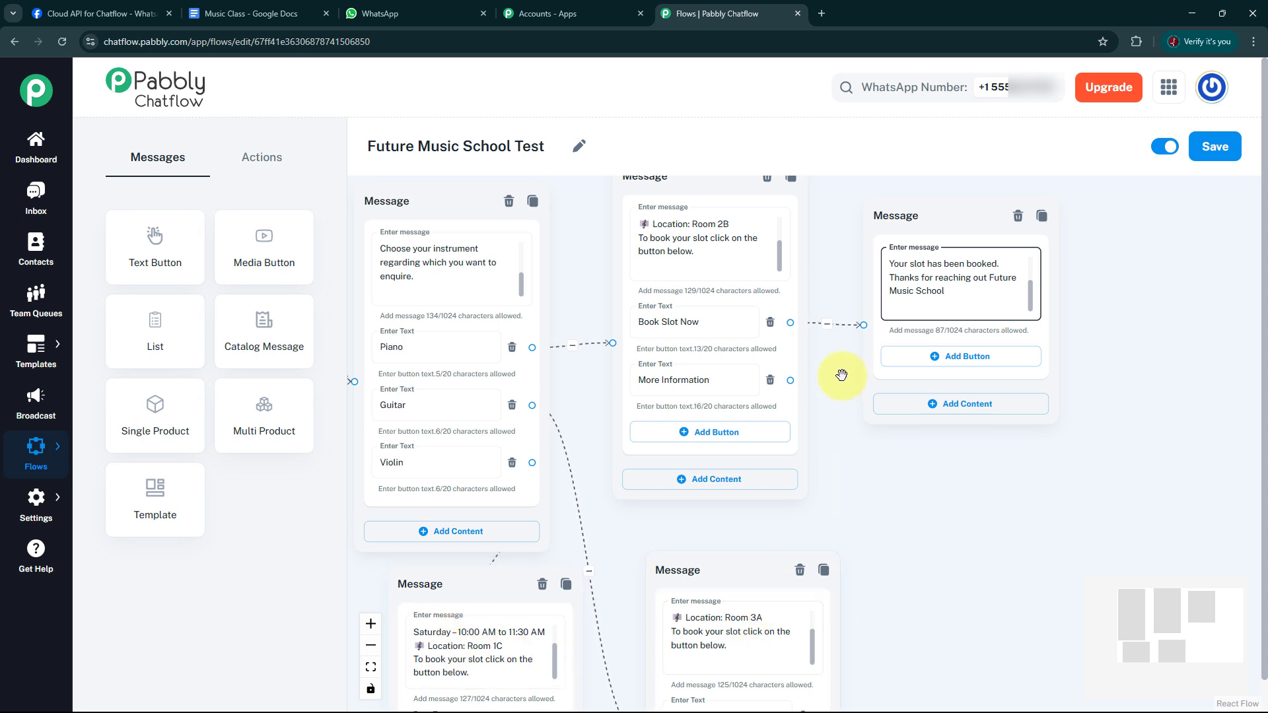
pyautogui.click(987, 214)
pyautogui.moveTo(987, 213); pyautogui.dragTo(1013, 204)
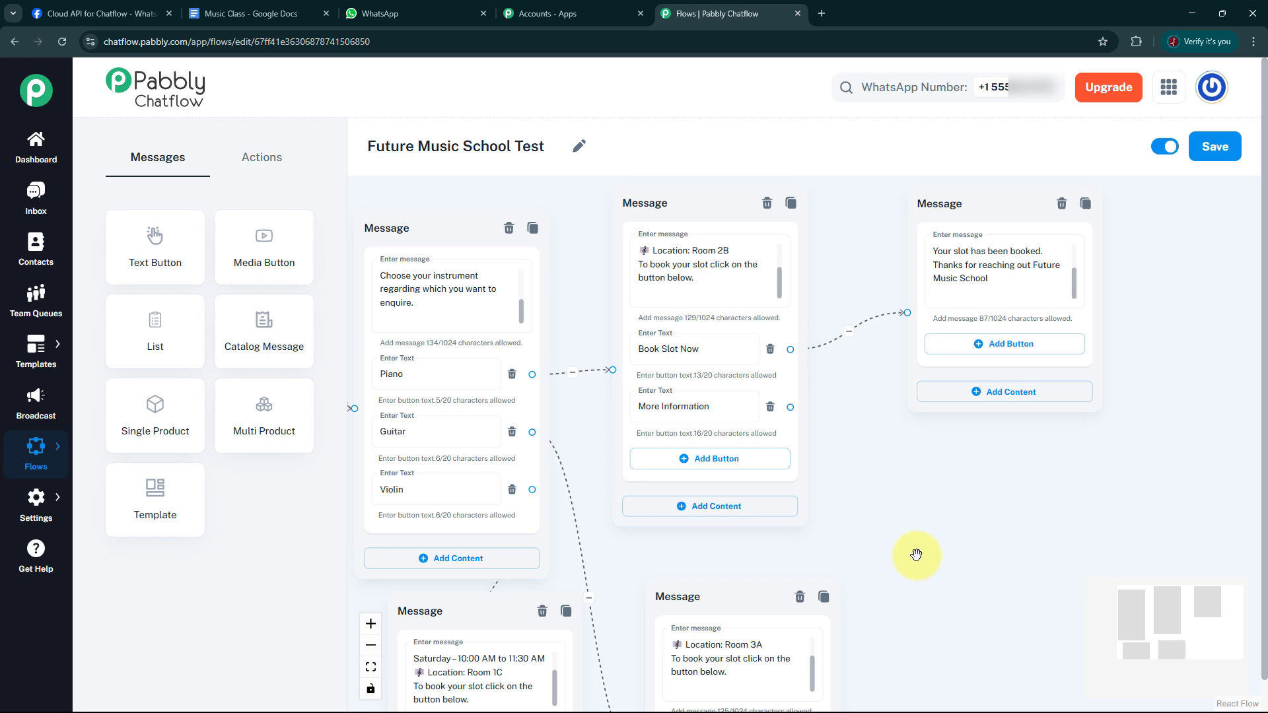
# Connect the Book Slot Now buttons of the Guitar and Violin schedule blocks to the existing booking confirmation message.
pyautogui.scroll(-2, 941, 560)
pyautogui.moveTo(961, 569); pyautogui.dragTo(962, 456)
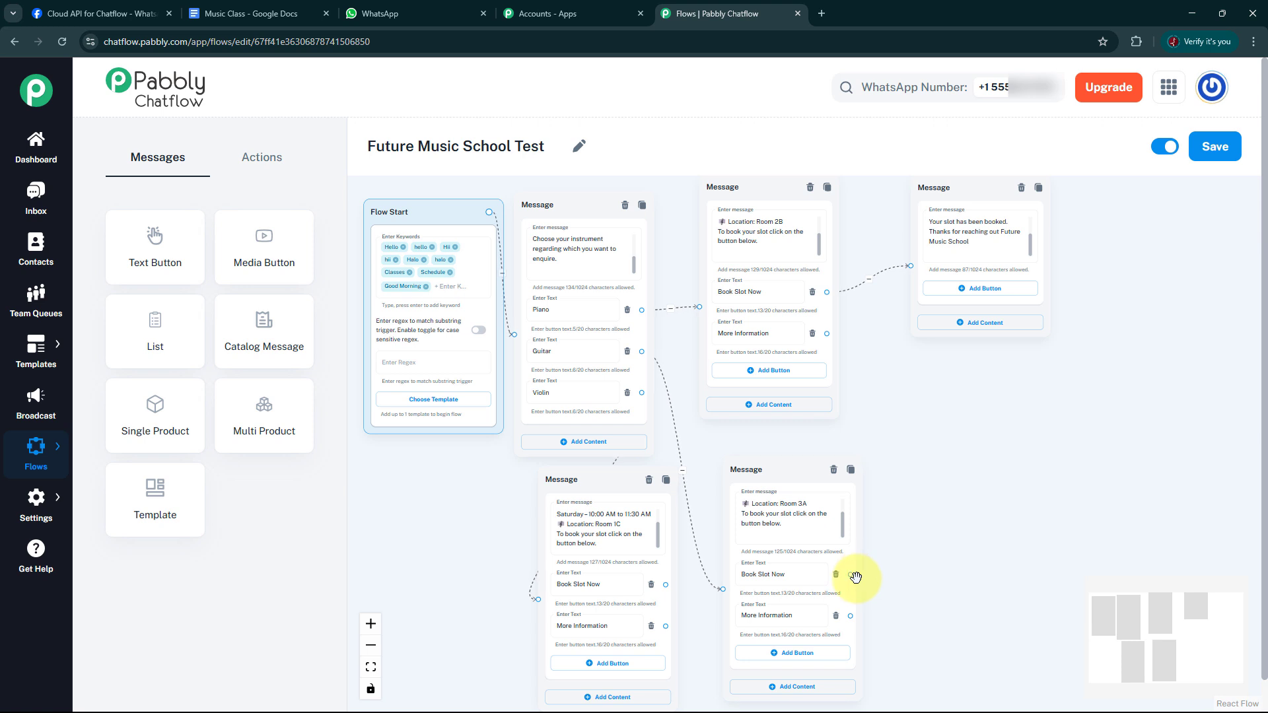
pyautogui.moveTo(851, 575); pyautogui.dragTo(918, 365)
pyautogui.moveTo(908, 271); pyautogui.dragTo(911, 269)
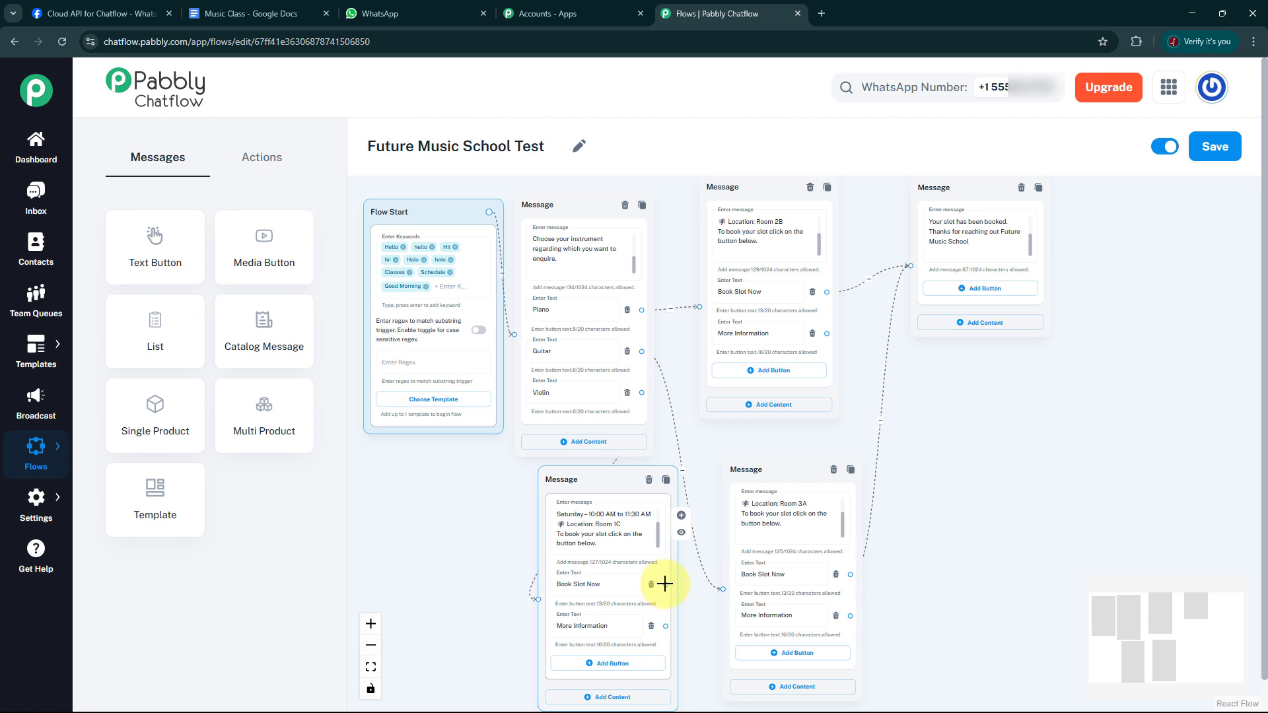
pyautogui.moveTo(667, 585); pyautogui.dragTo(869, 311)
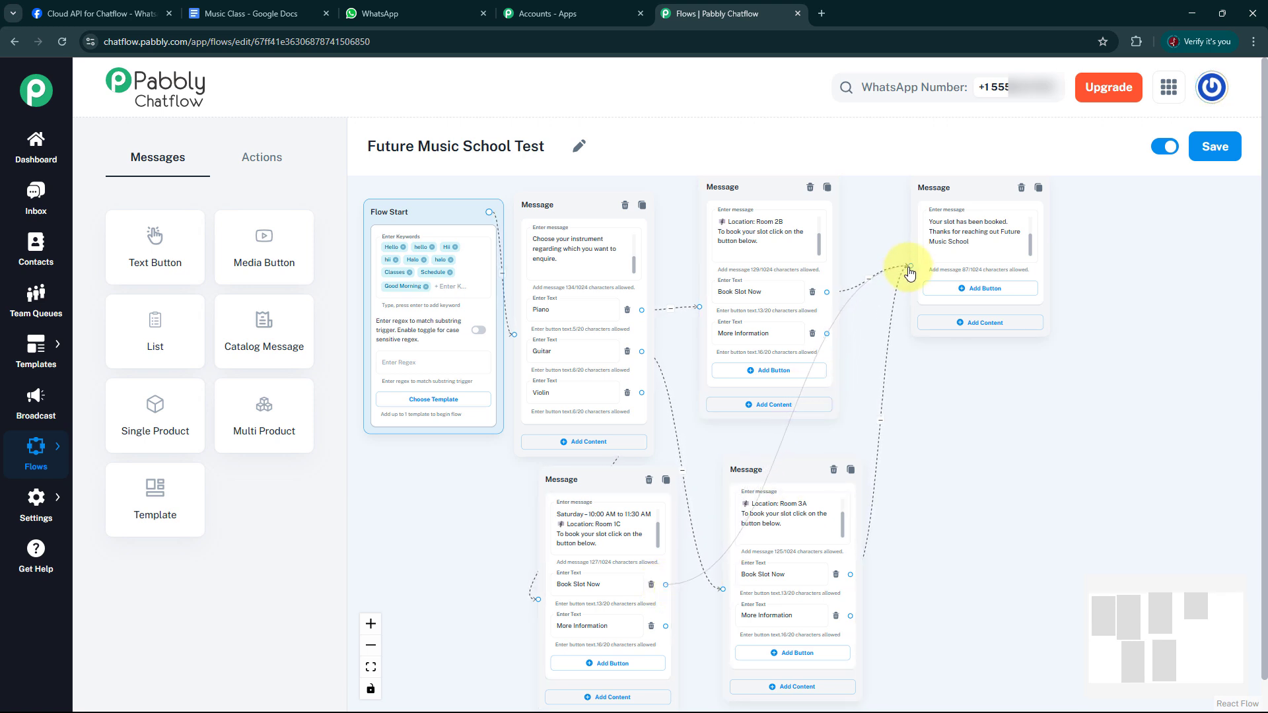
pyautogui.moveTo(911, 271); pyautogui.dragTo(912, 265)
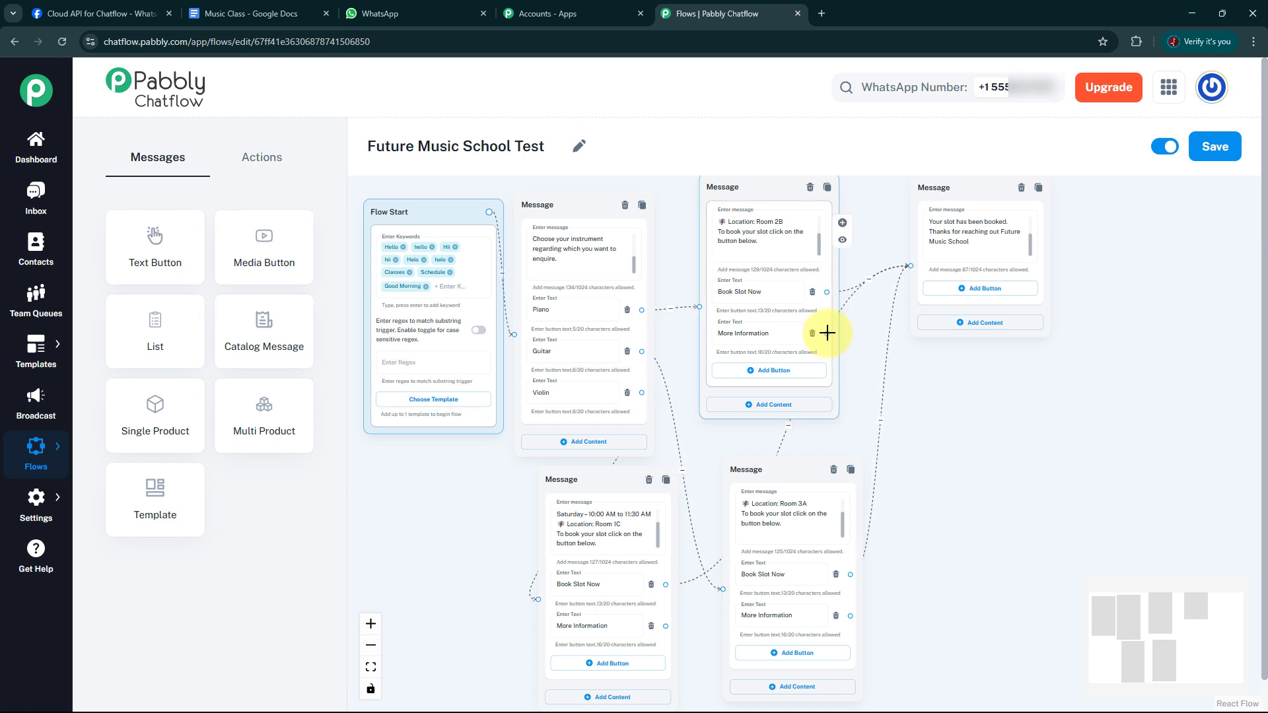
# Connect the Piano schedule block's More Information button to a new Text + Button block placed below the booking confirmation message.
pyautogui.moveTo(827, 333); pyautogui.dragTo(1011, 426)
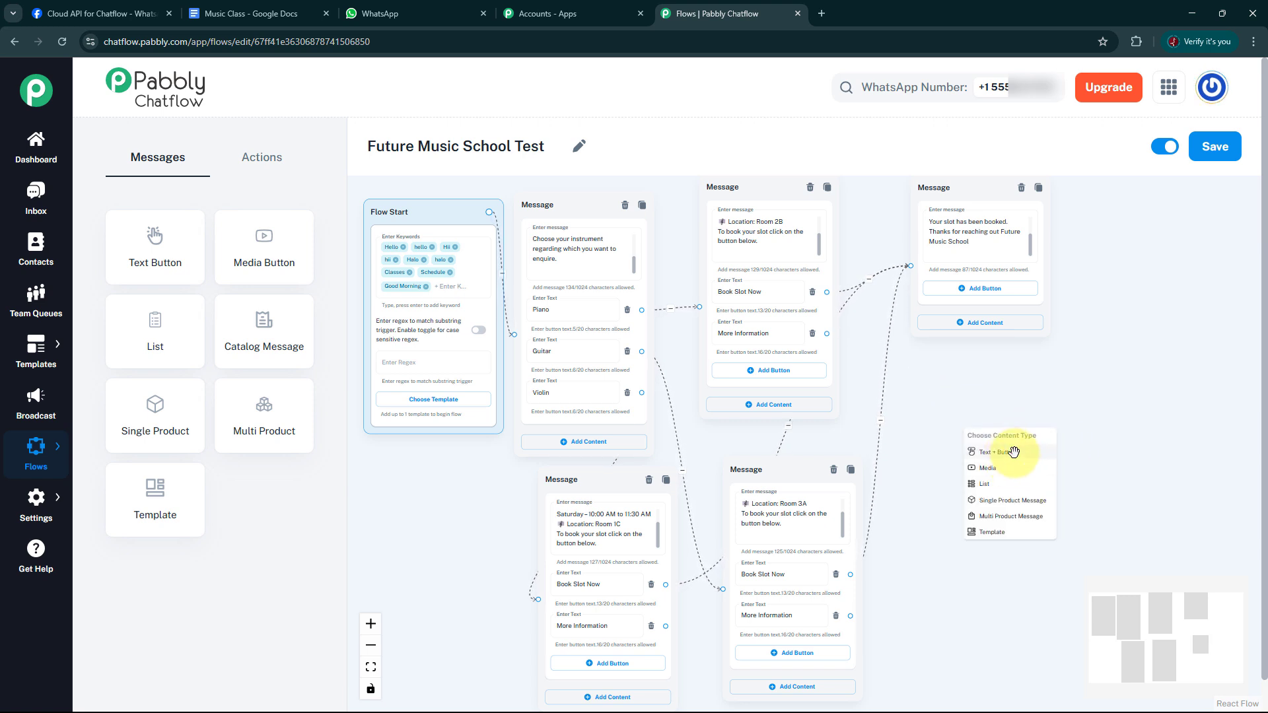
pyautogui.click(1011, 453)
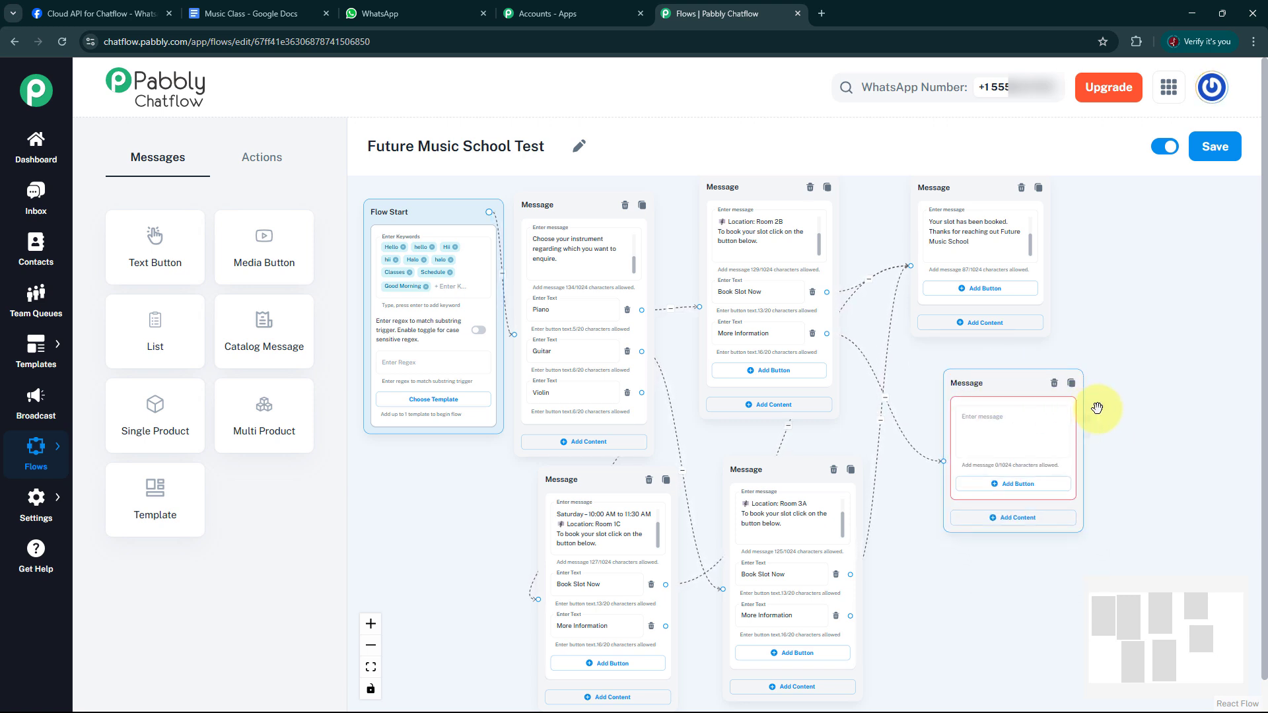
pyautogui.scroll(-1, 1124, 415)
pyautogui.scroll(2, 1124, 414)
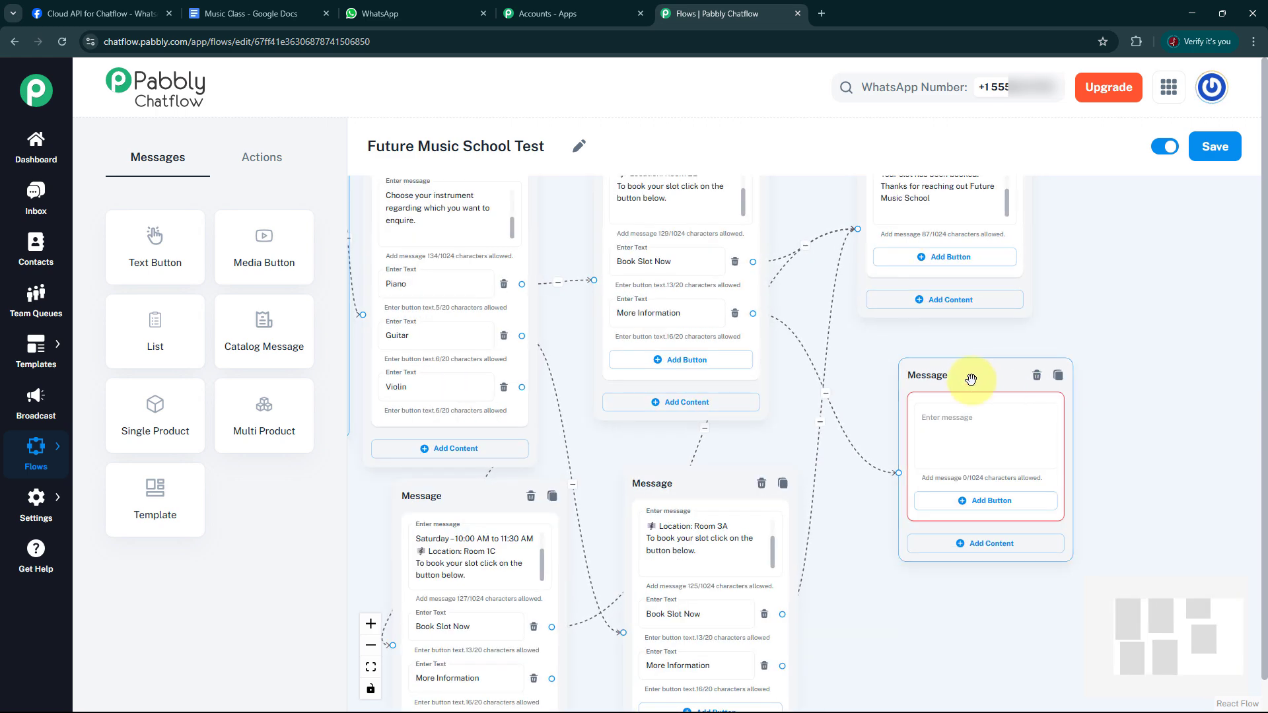
pyautogui.click(946, 365)
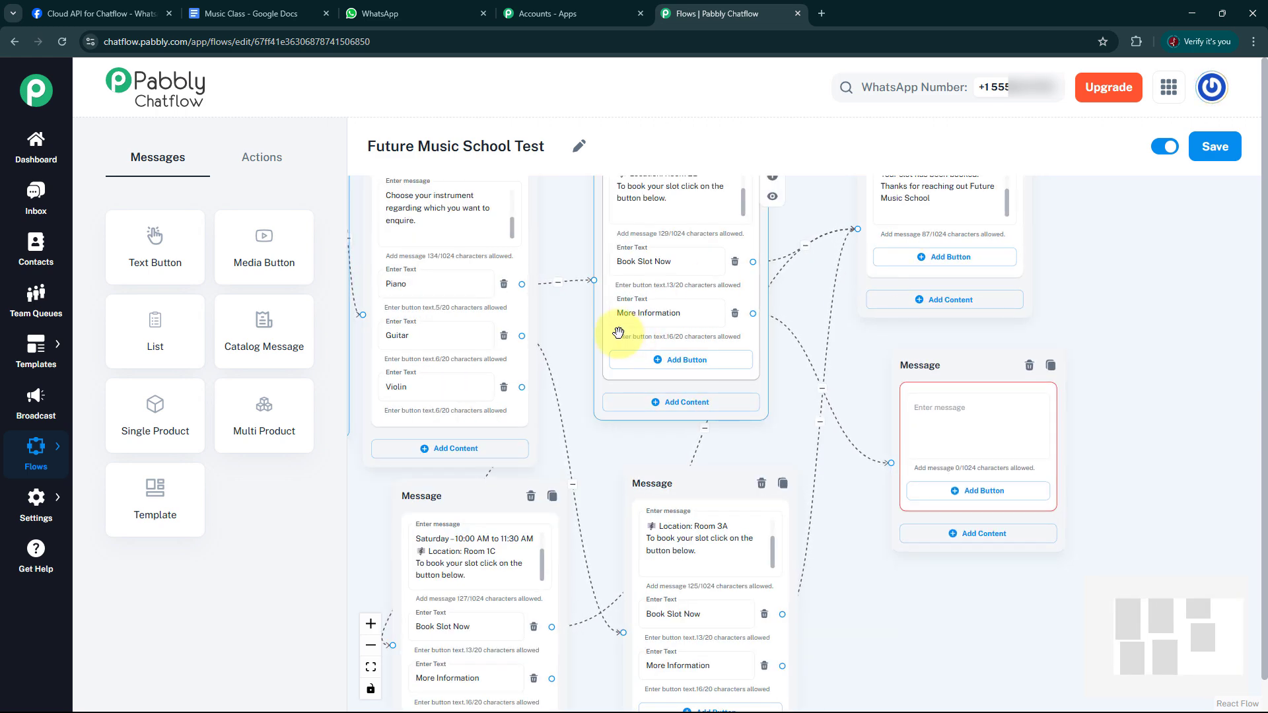
pyautogui.click(691, 338)
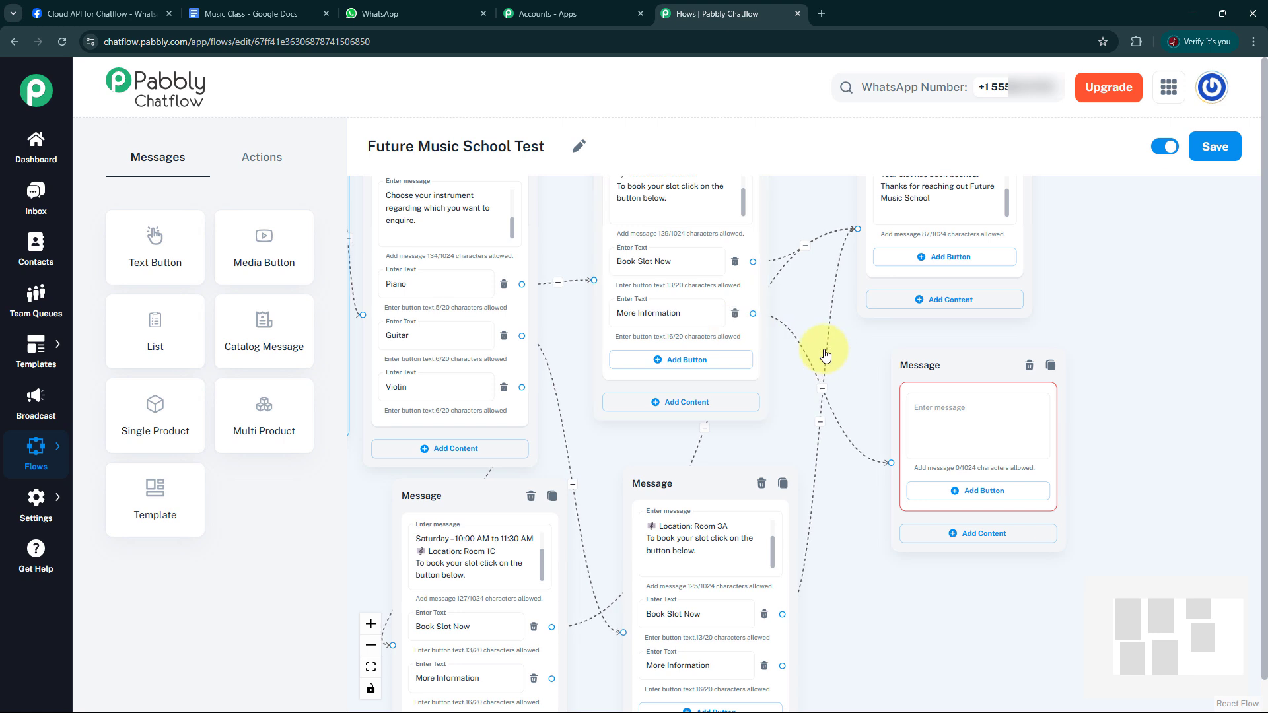
# Paste the copied reply asking students to wait while they are connected to the manager into the new message block and review its text.
pyautogui.click(981, 421)
pyautogui.click(981, 421)
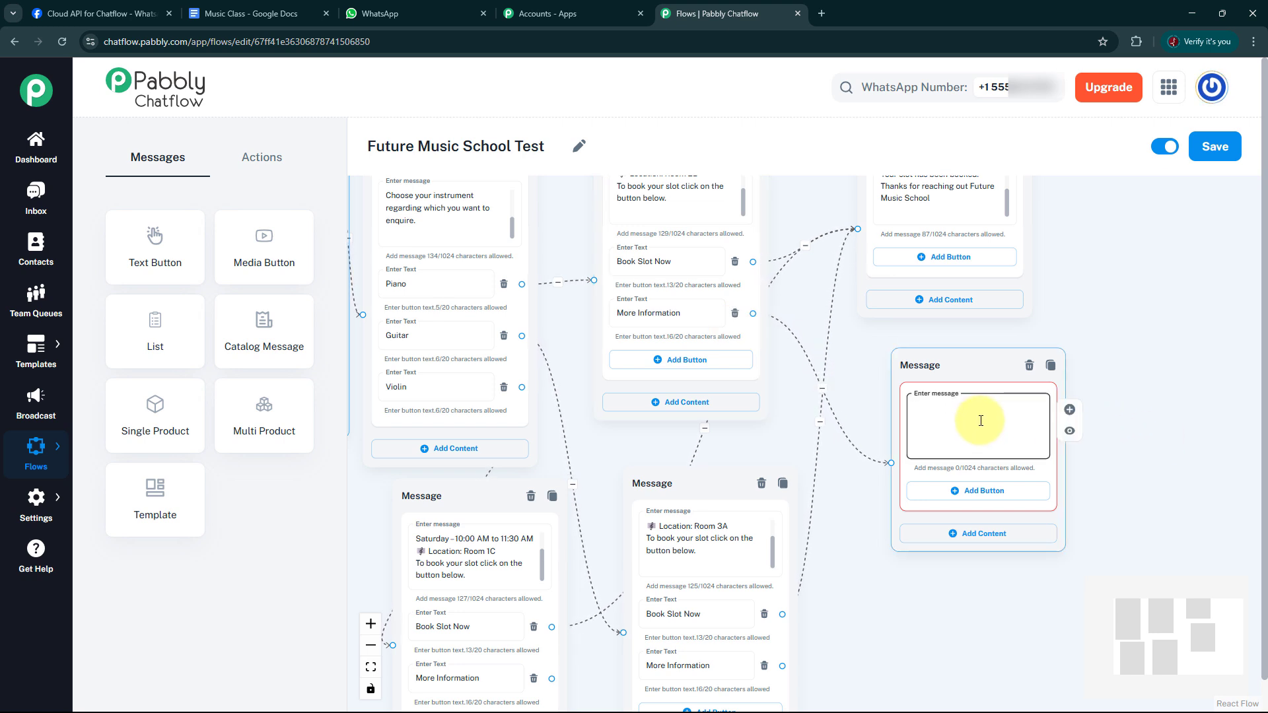
pyautogui.hotkey('ctrl', 'v')
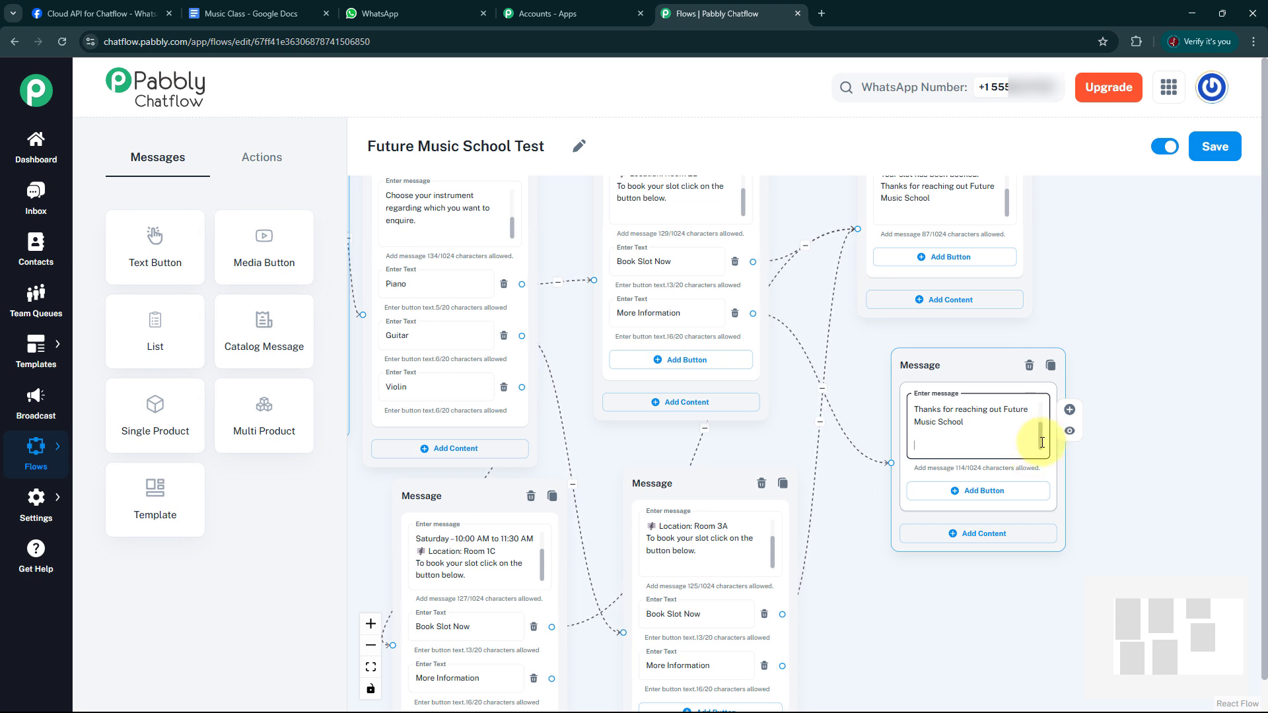
pyautogui.moveTo(1042, 442); pyautogui.dragTo(1042, 411)
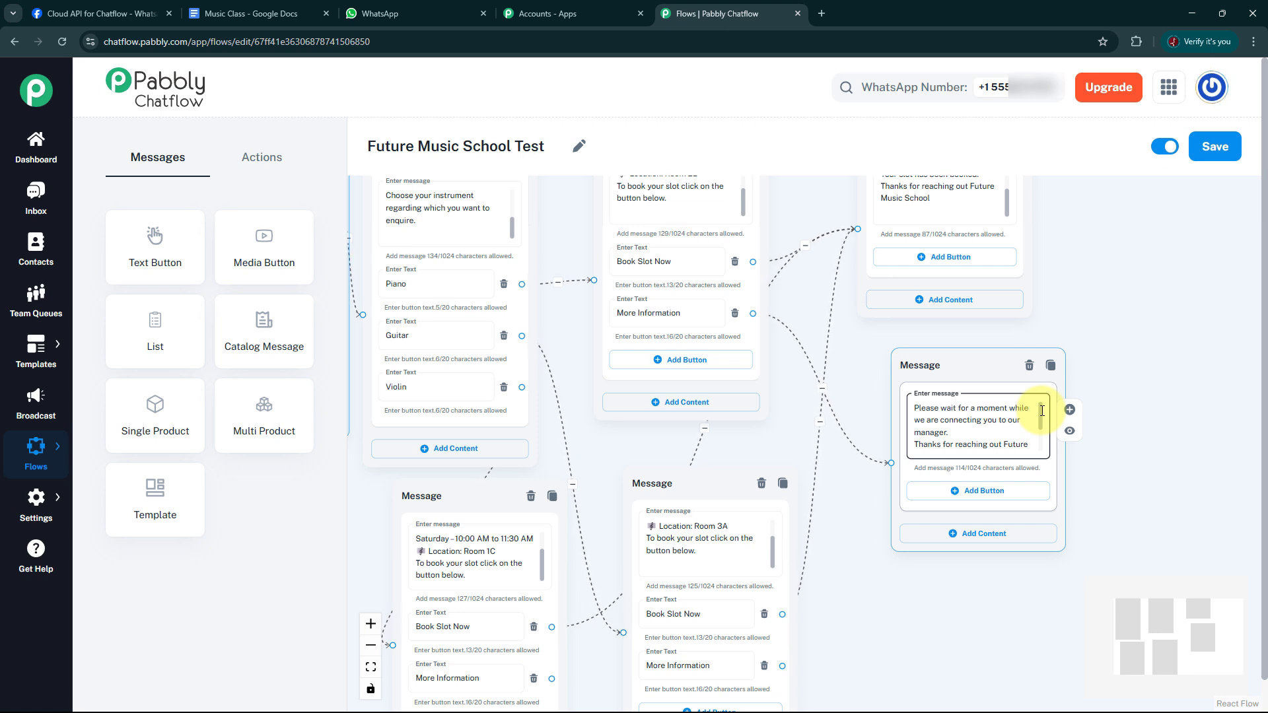
pyautogui.moveTo(1042, 420); pyautogui.dragTo(1045, 451)
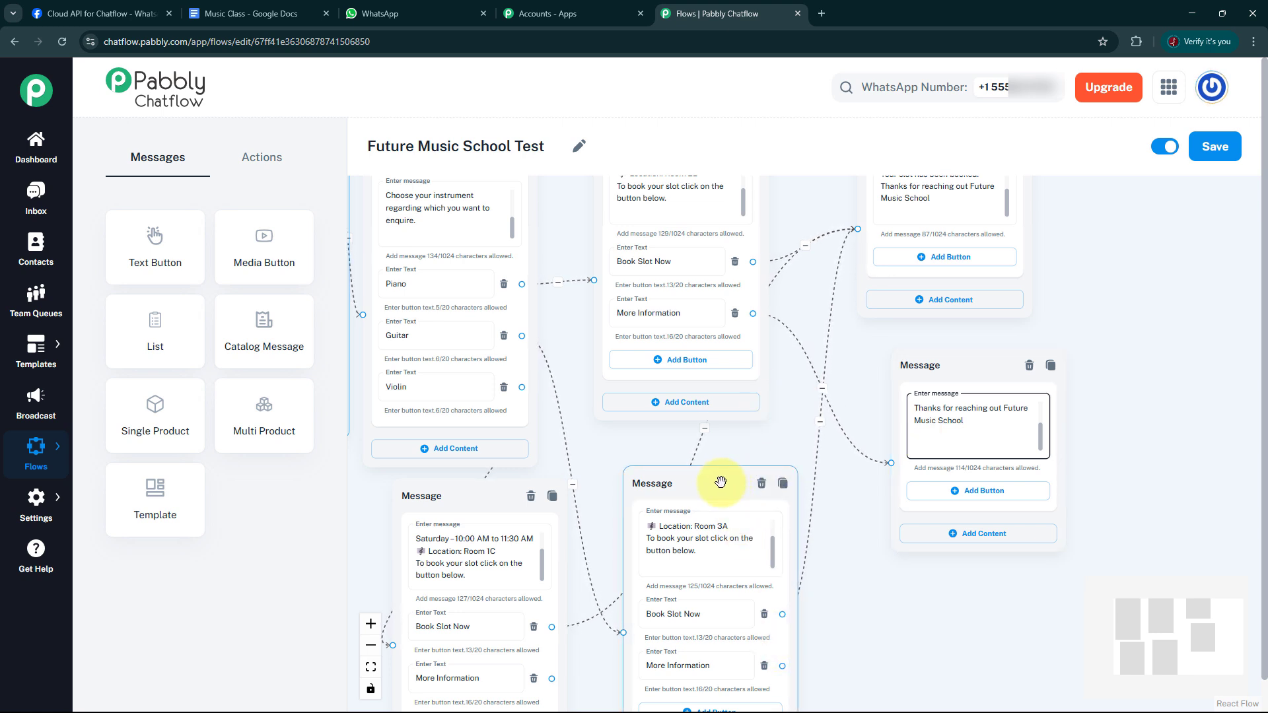
# Move the Guitar schedule block slightly higher and connect the Guitar and Violin blocks' More Information buttons to the manager-connection message.
pyautogui.moveTo(725, 482); pyautogui.dragTo(706, 457)
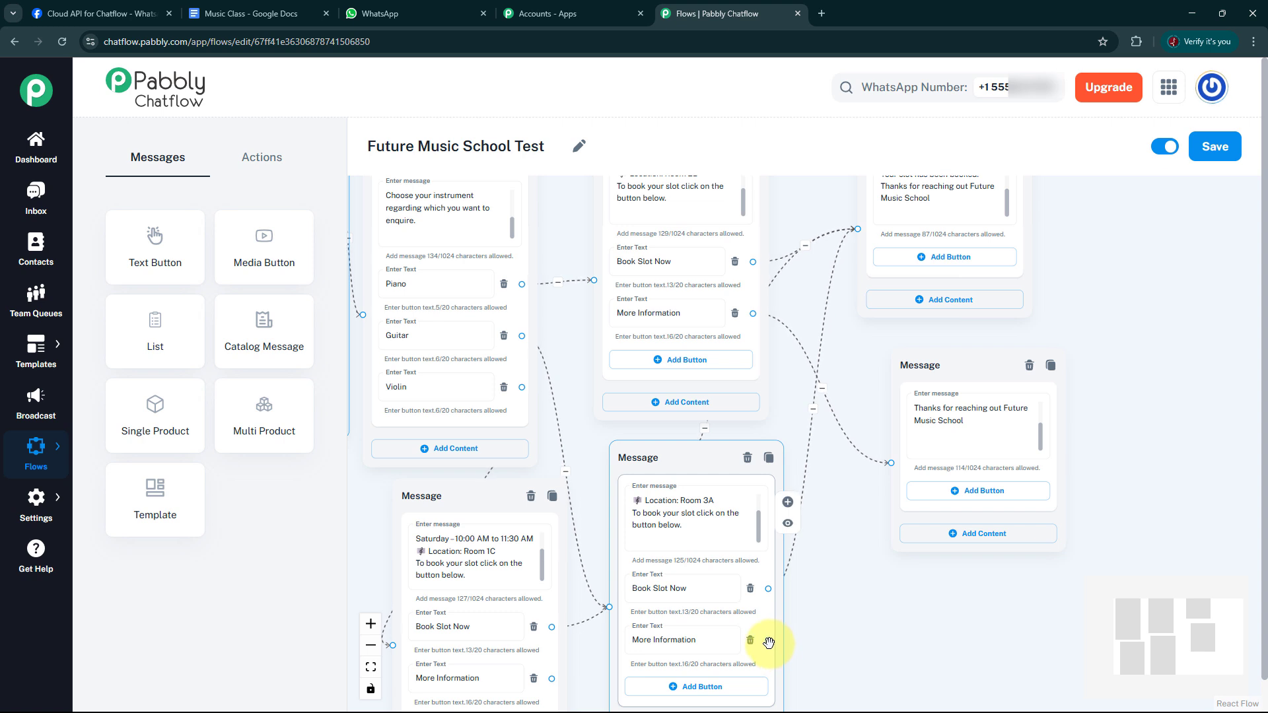
pyautogui.moveTo(766, 643); pyautogui.dragTo(891, 464)
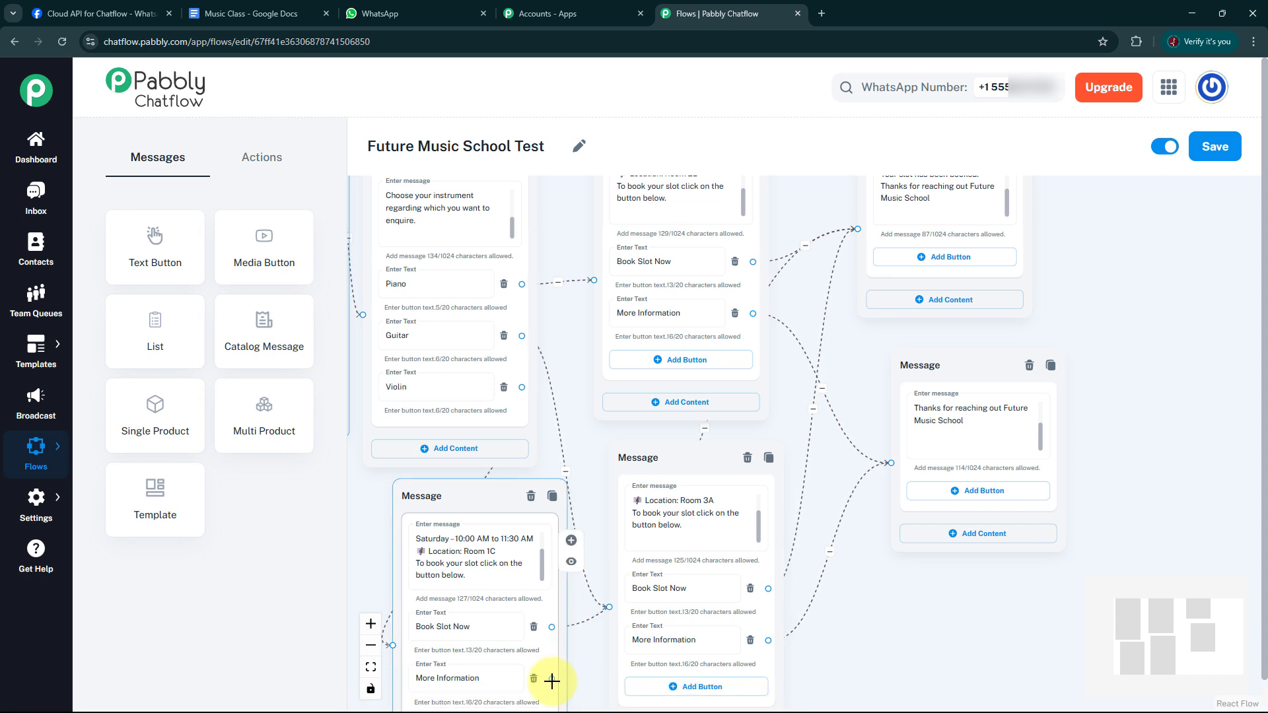
pyautogui.moveTo(551, 679); pyautogui.dragTo(887, 426)
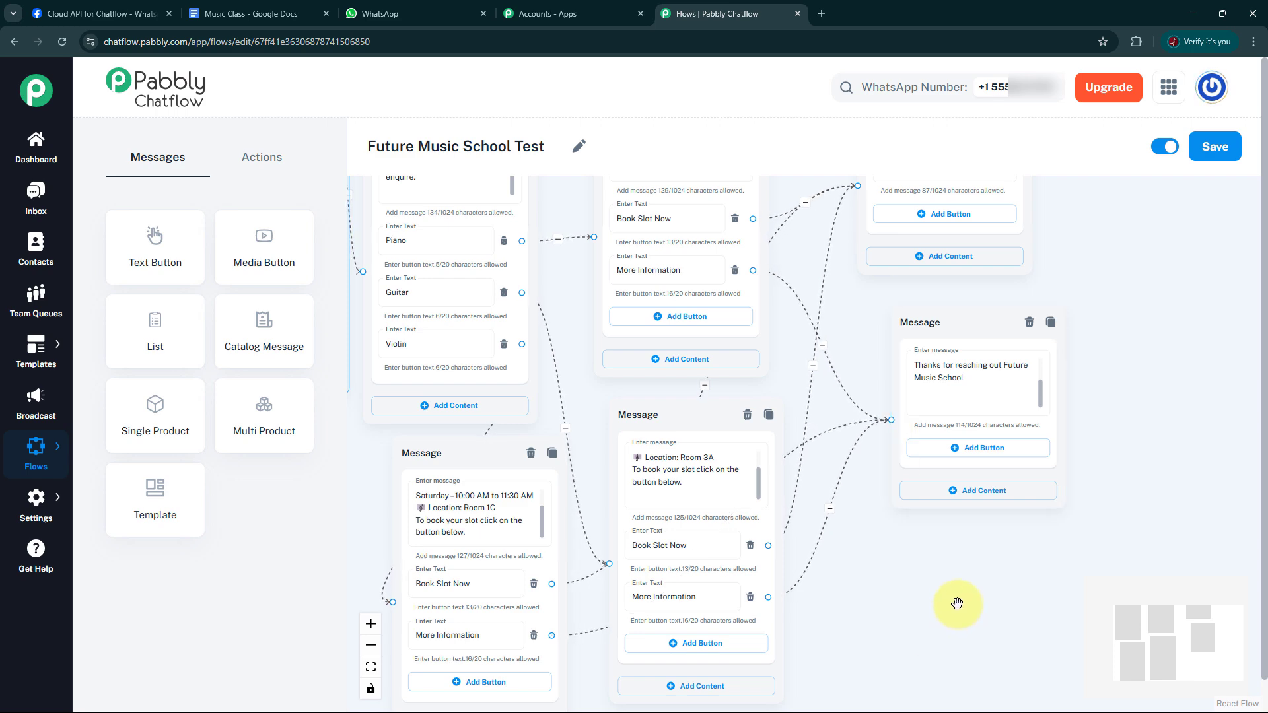
# Save the completed Future Music School Test flow.
pyautogui.scroll(-3, 958, 607)
pyautogui.moveTo(951, 604); pyautogui.dragTo(957, 572)
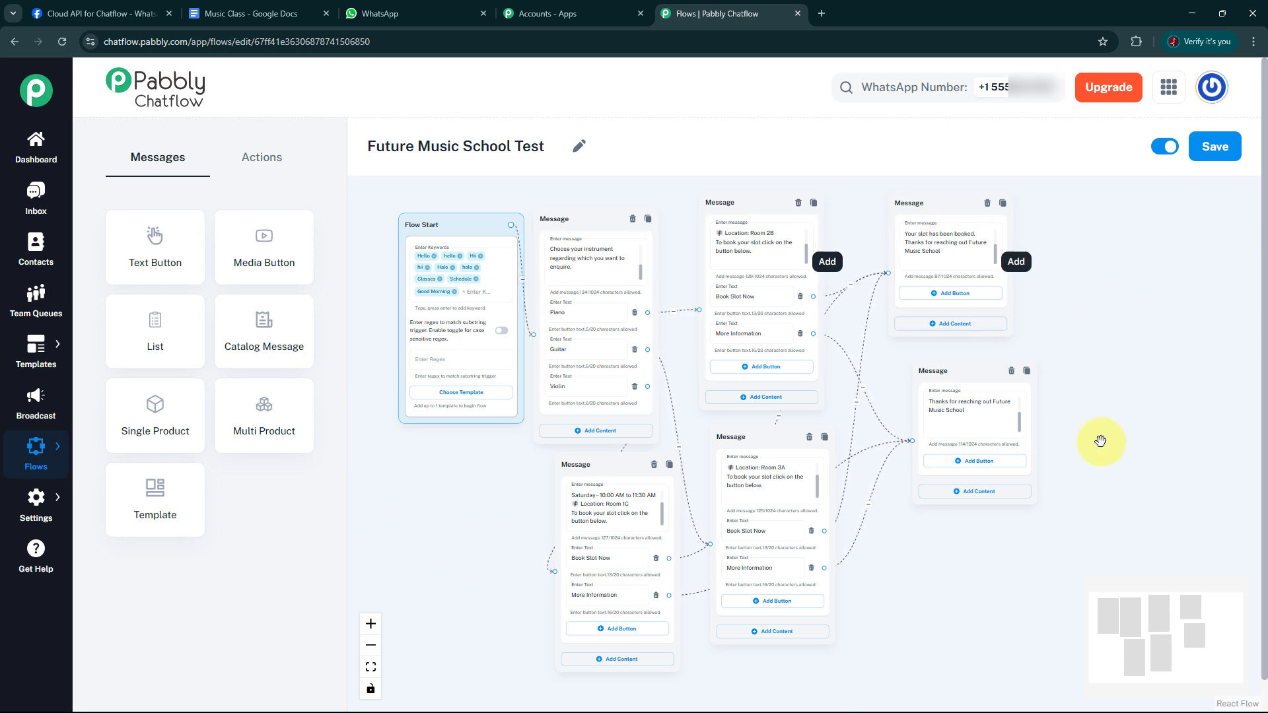
pyautogui.click(1219, 153)
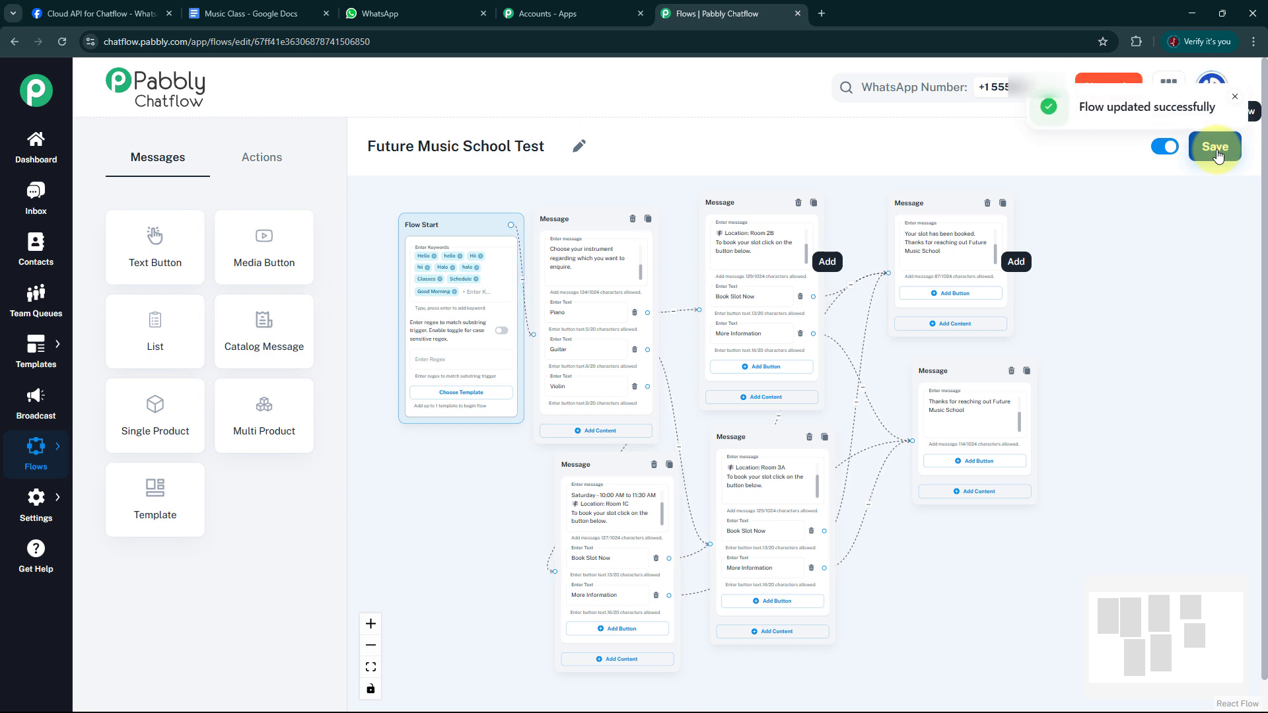
pyautogui.click(41, 456)
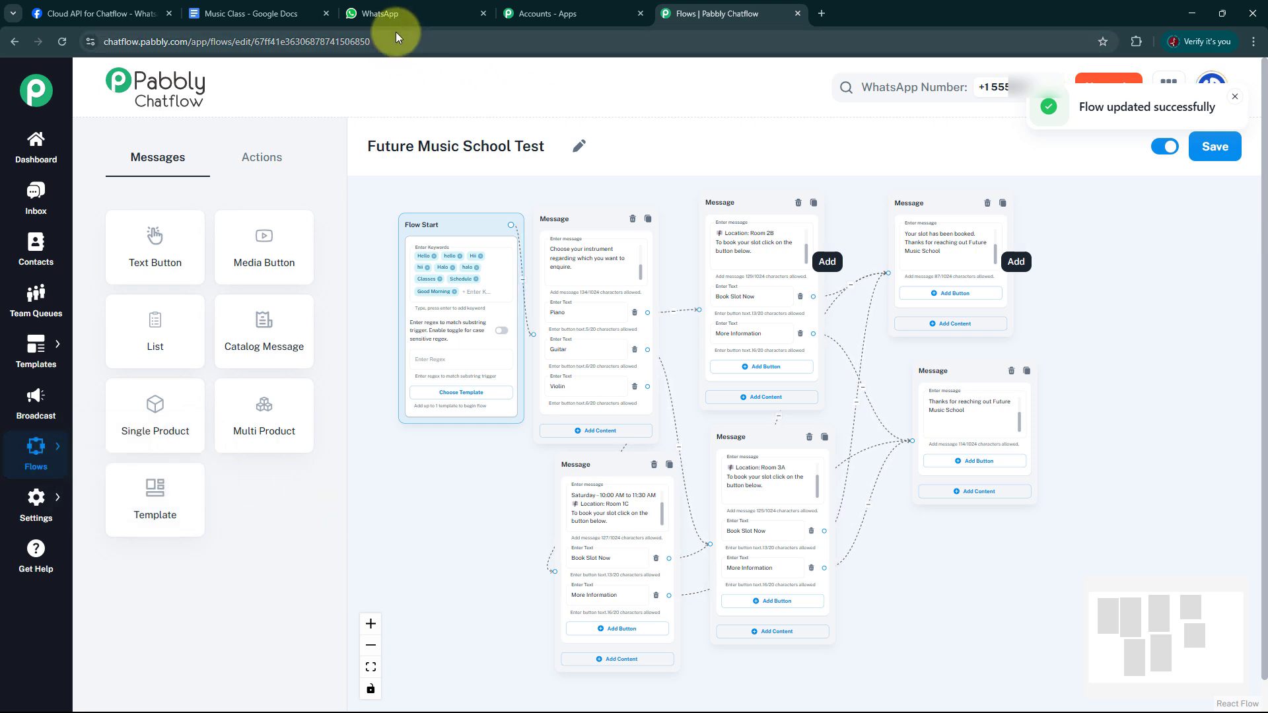
# Switch to WhatsApp Web and clear all messages from the Pabbly Test chat.
pyautogui.click(414, 16)
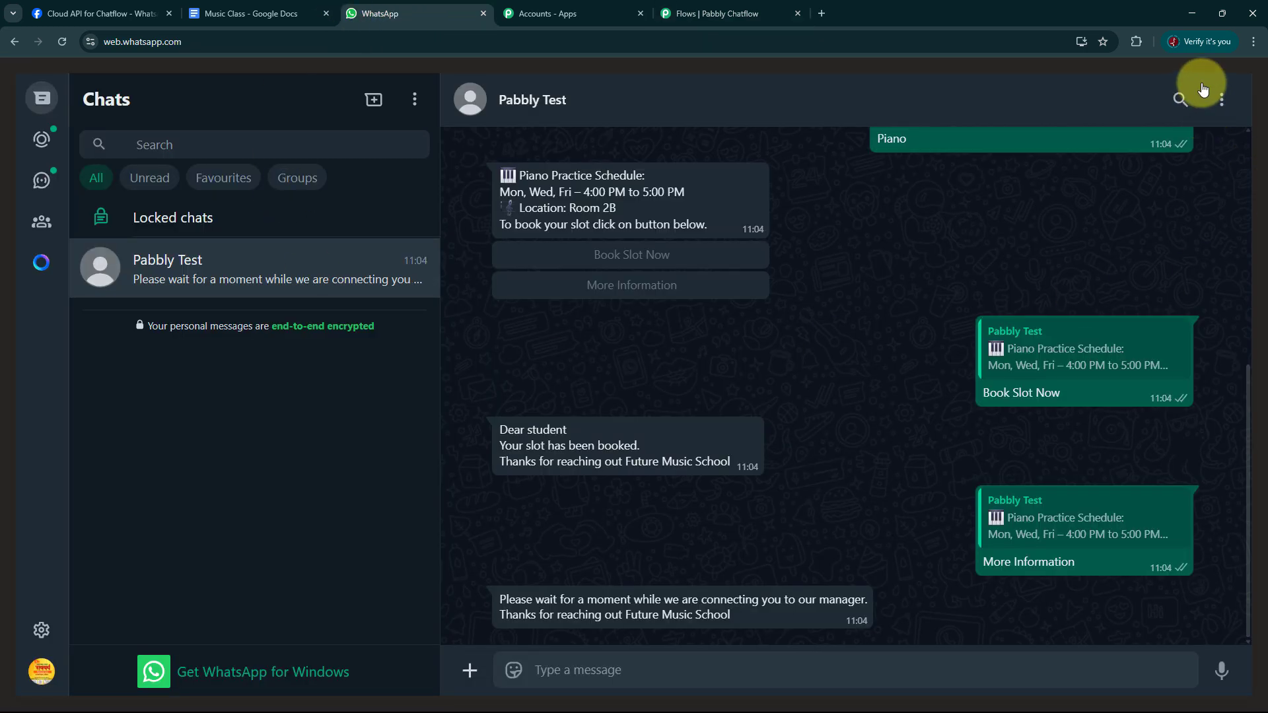
pyautogui.click(1222, 102)
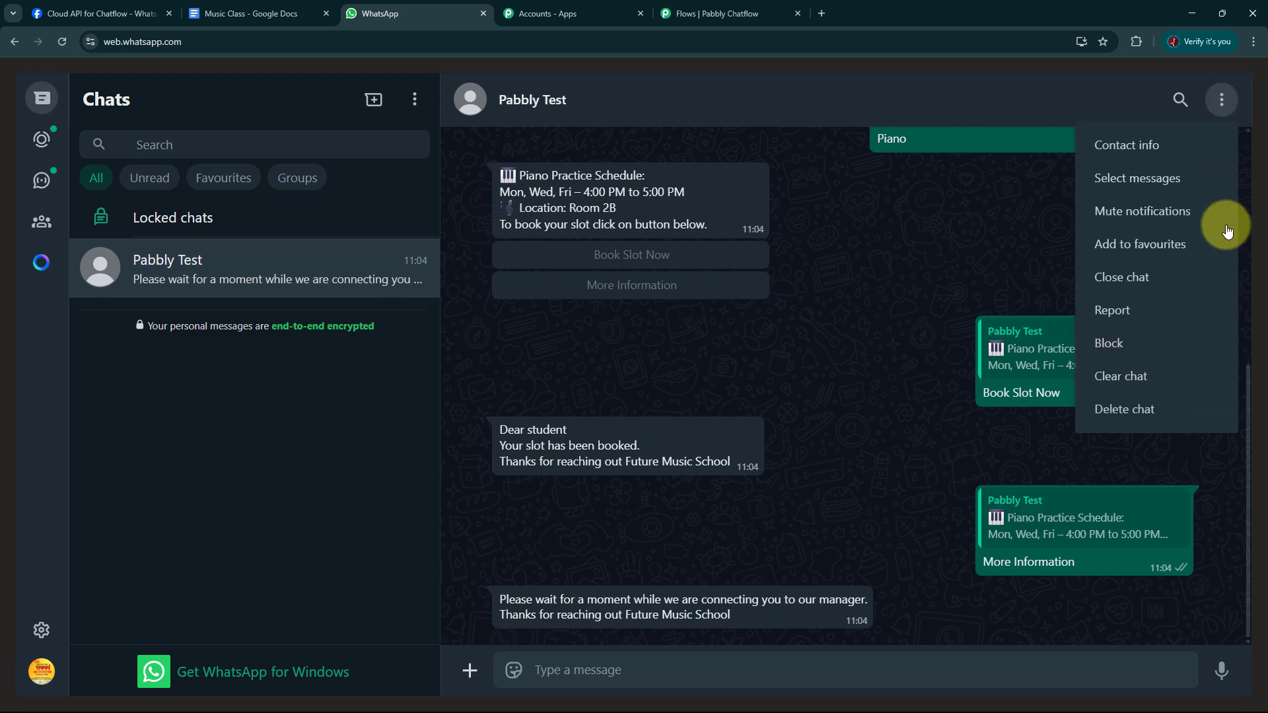
pyautogui.click(1159, 383)
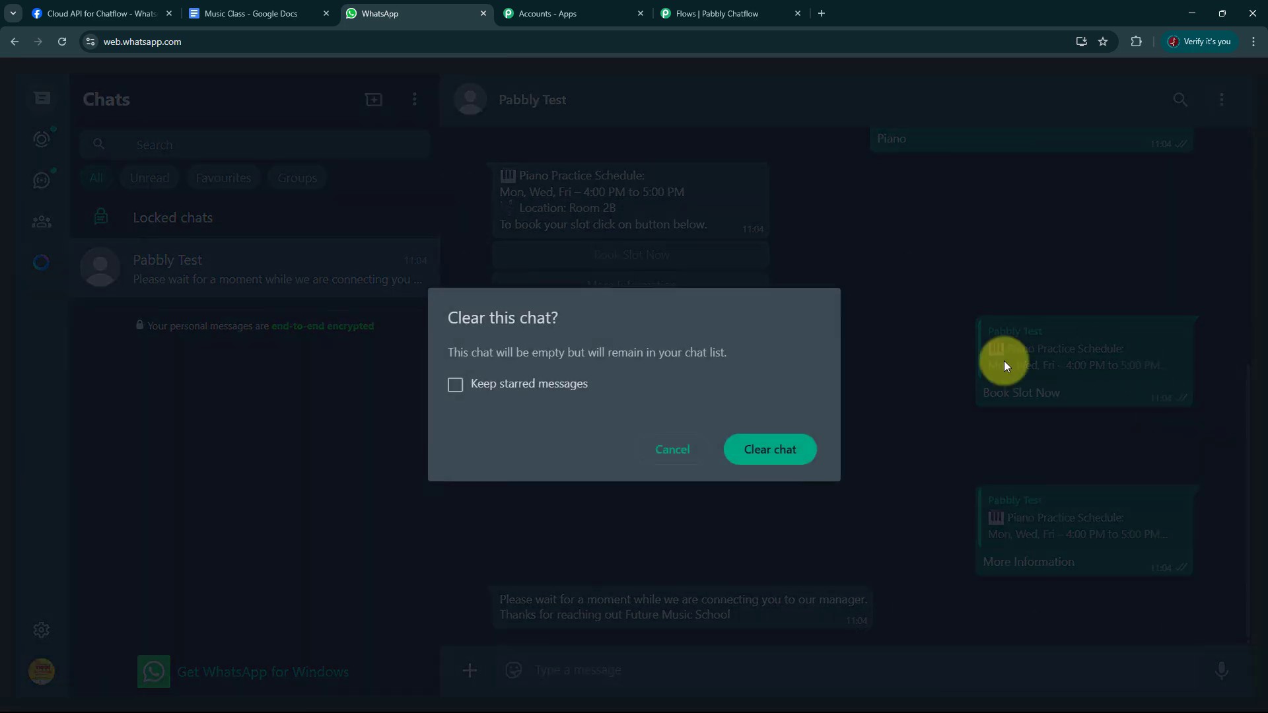
pyautogui.click(797, 449)
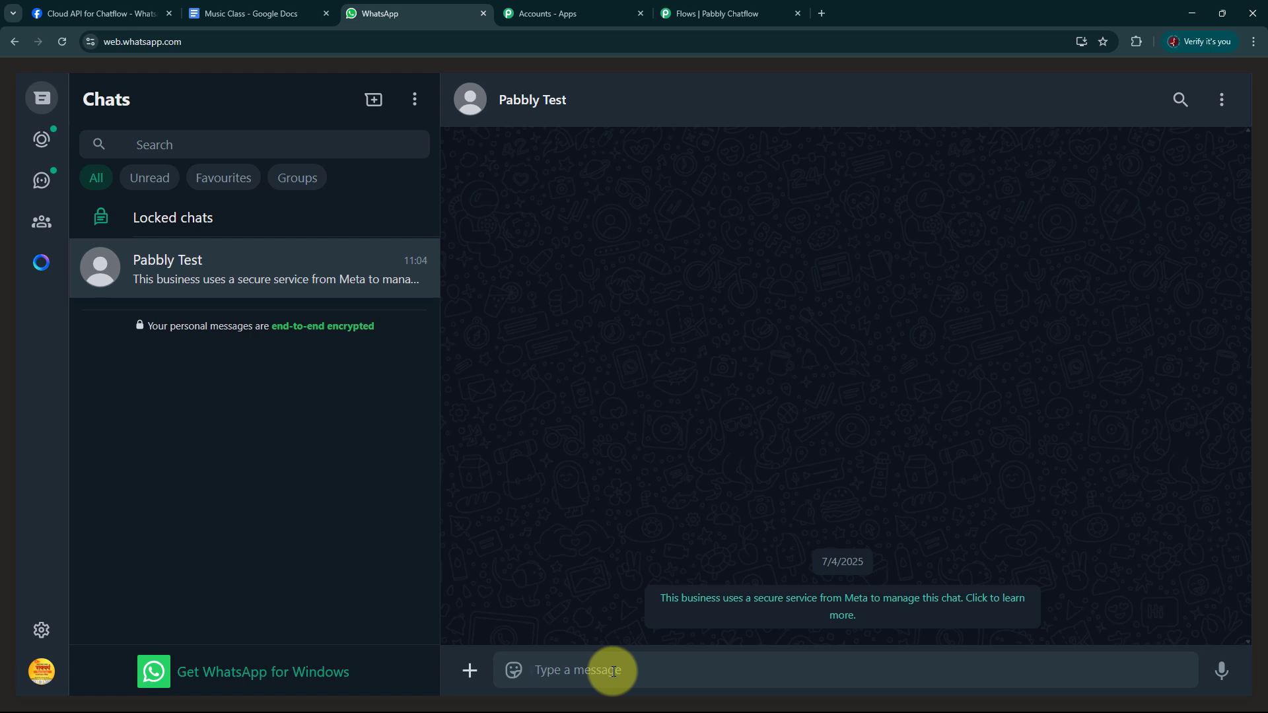
# Test the chatbot by sending hello, choosing Guitar, and selecting both Book Slot Now and More Information on the schedule reply.
pyautogui.write('hello')
pyautogui.press('Return')
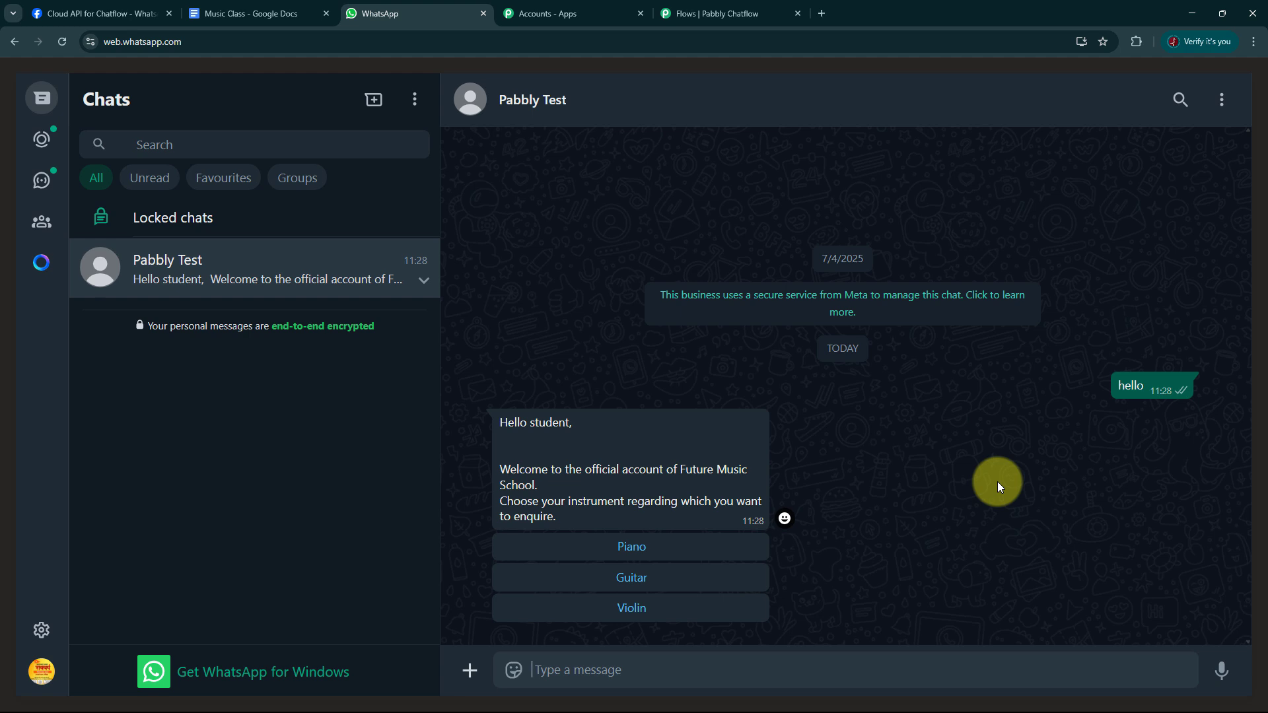
pyautogui.click(655, 586)
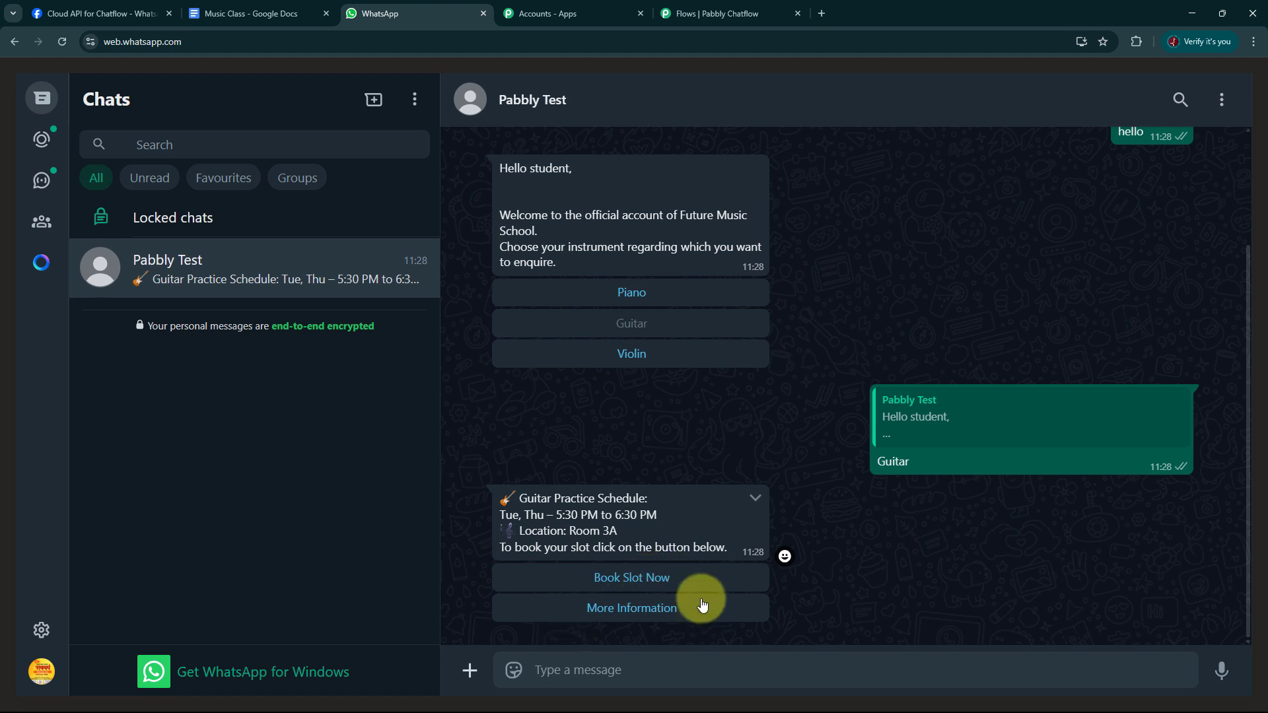
pyautogui.click(632, 579)
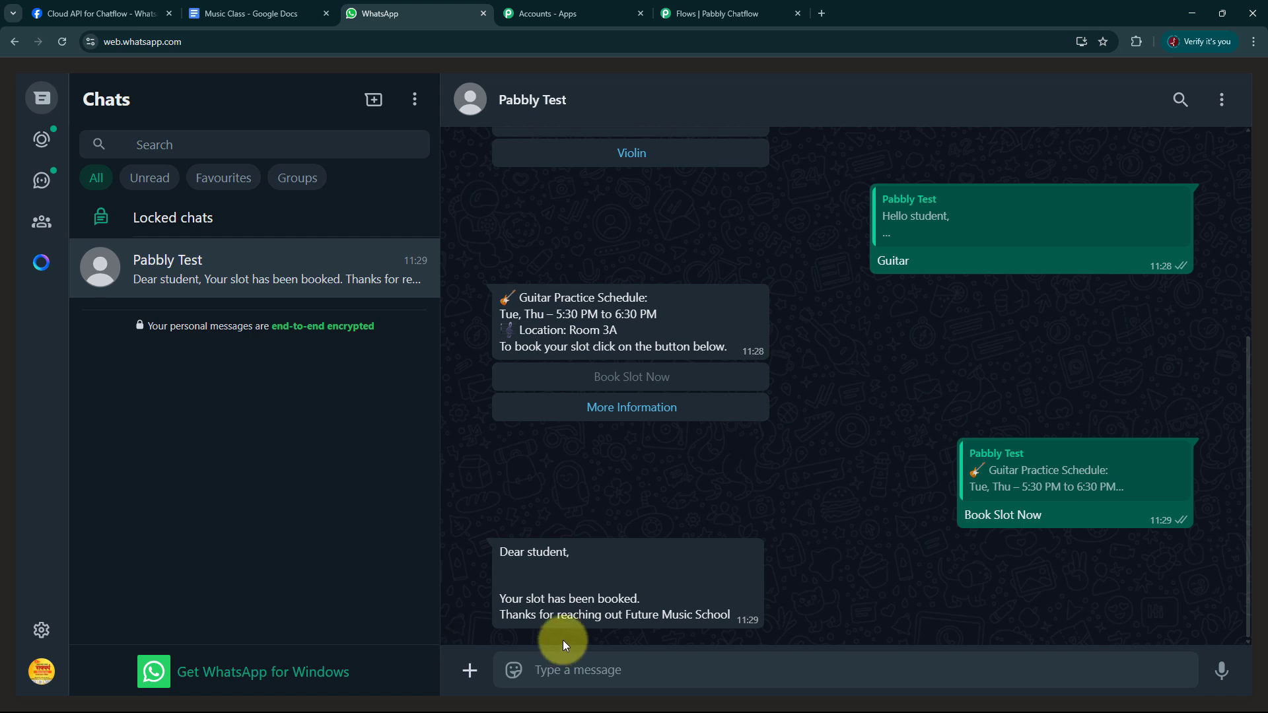
pyautogui.click(630, 415)
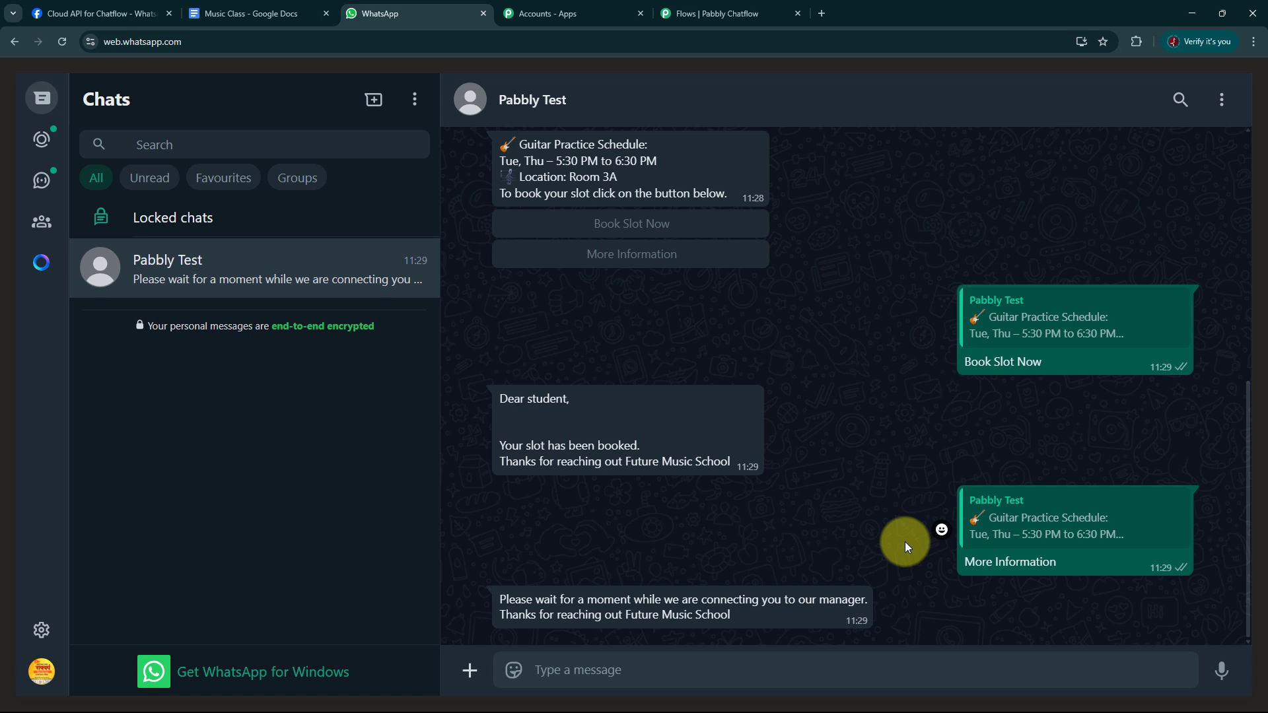
# Return to Pabbly Chatflow and review the test conversation's triggered messages and replies in the inbox's most recent chat.
pyautogui.click(715, 16)
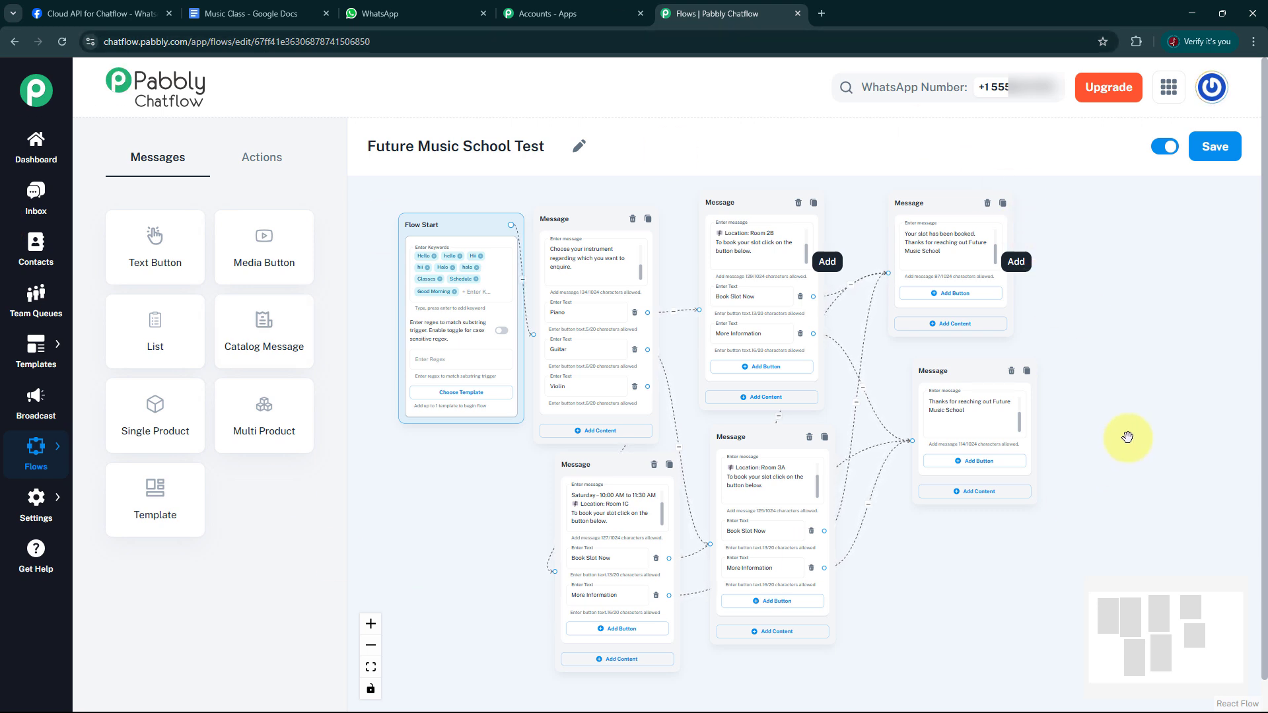
pyautogui.click(43, 159)
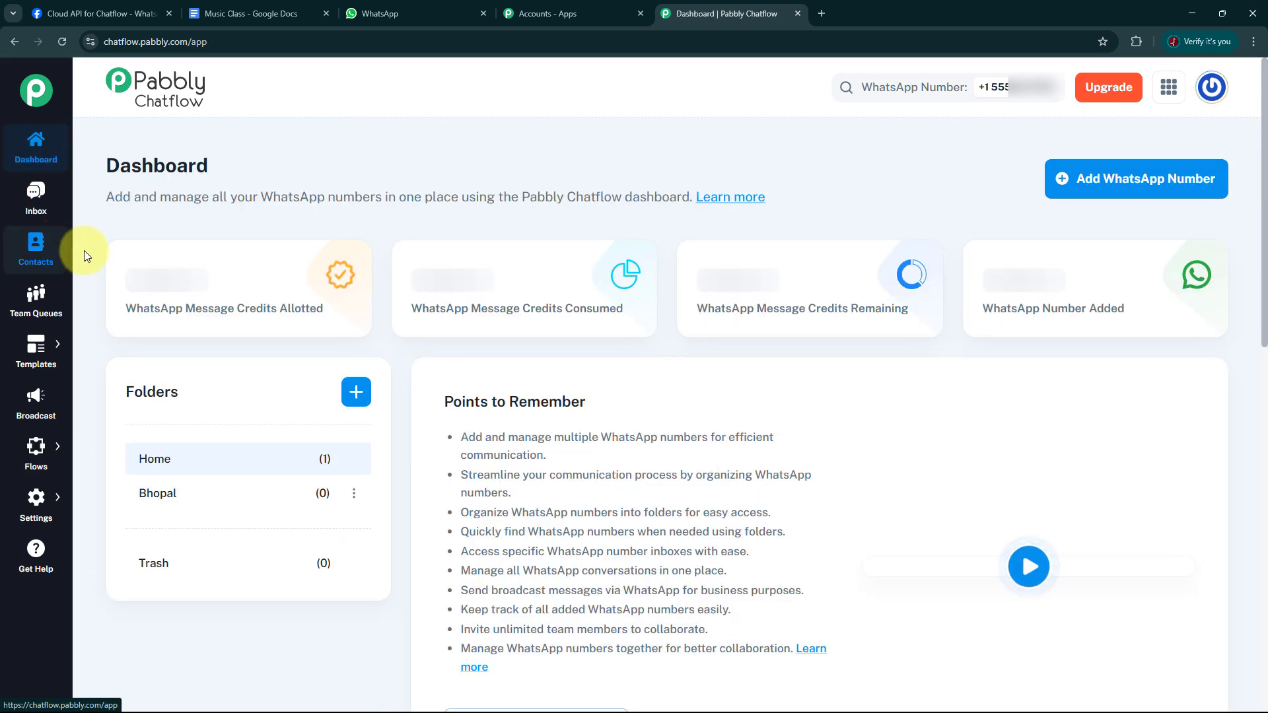
pyautogui.click(40, 209)
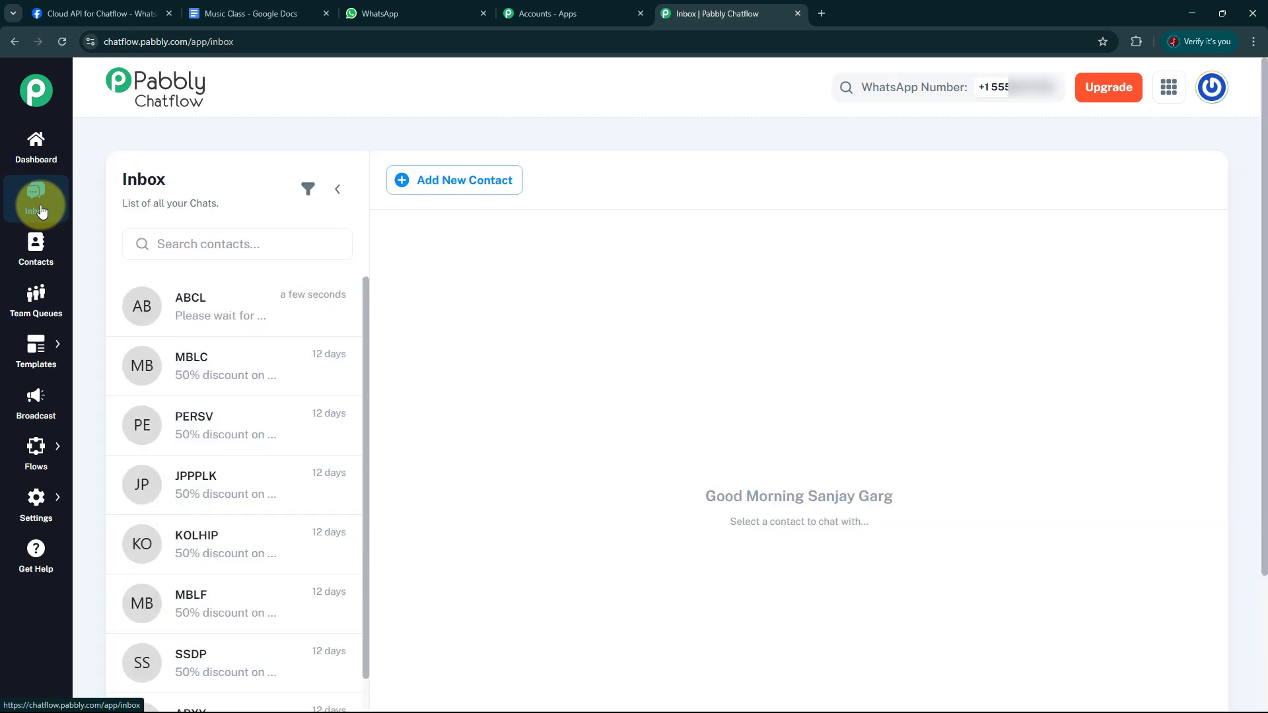
pyautogui.click(206, 313)
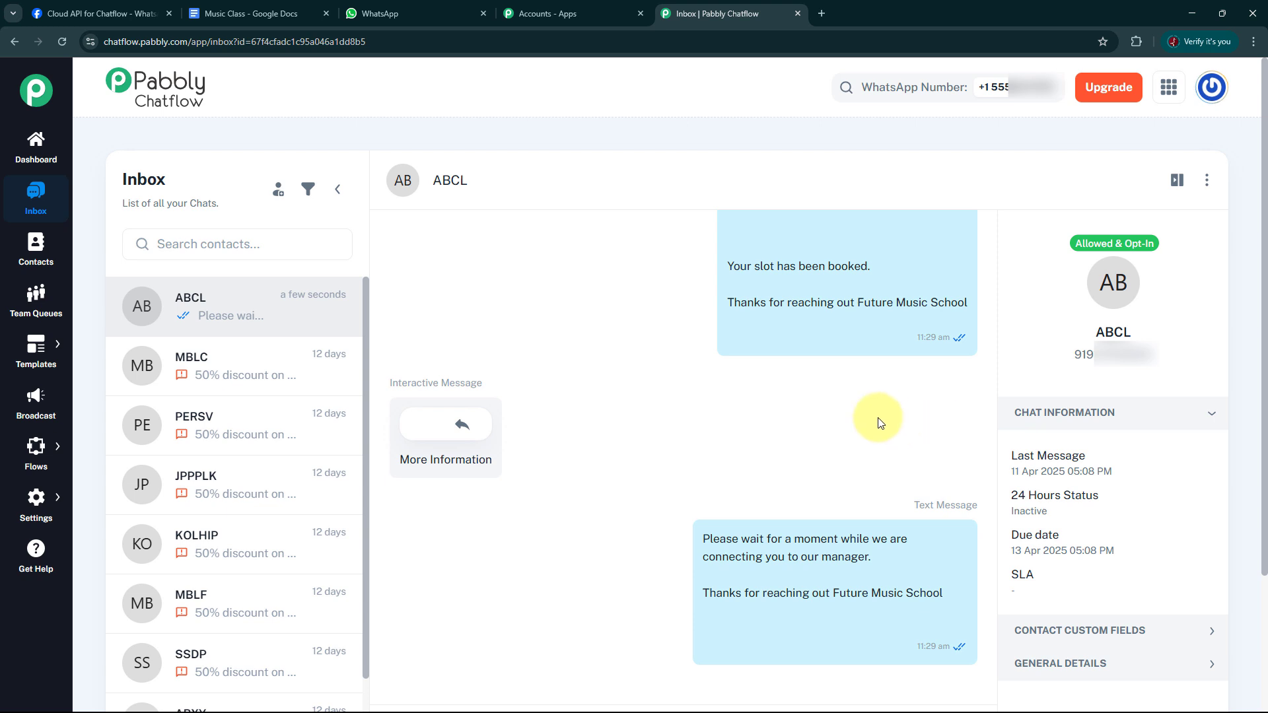
pyautogui.scroll(5, 851, 433)
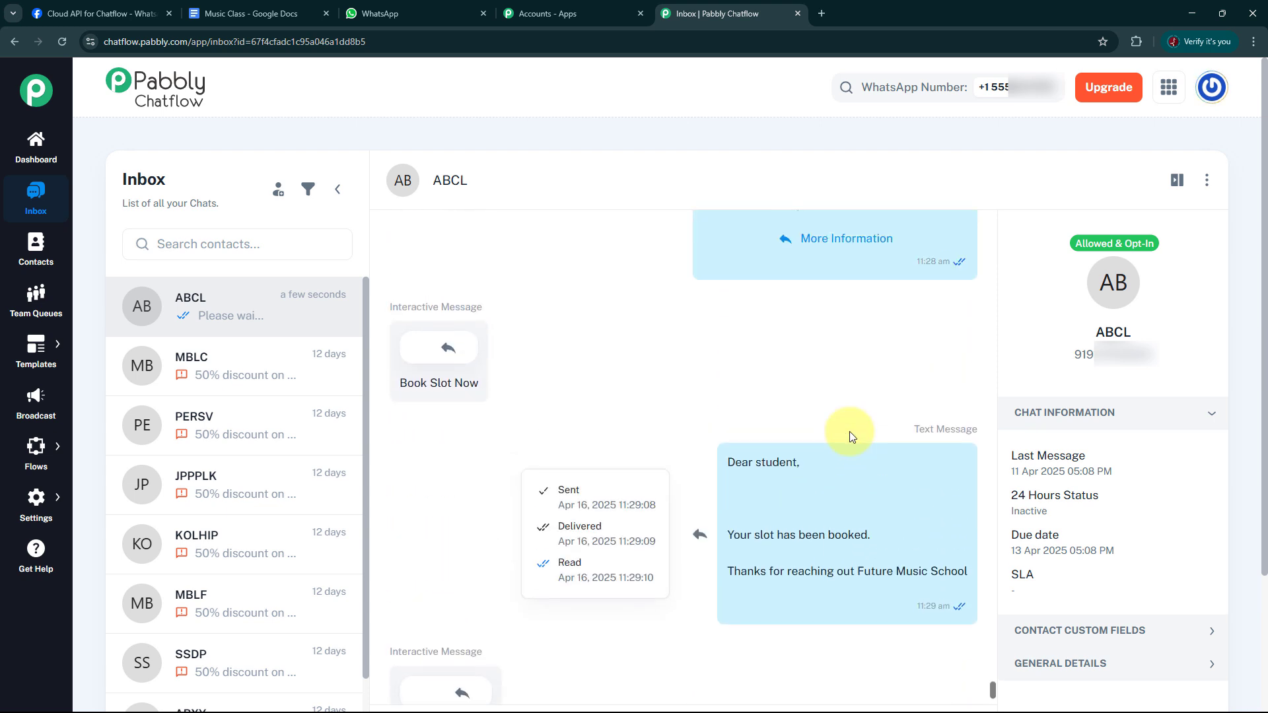
pyautogui.scroll(3, 852, 435)
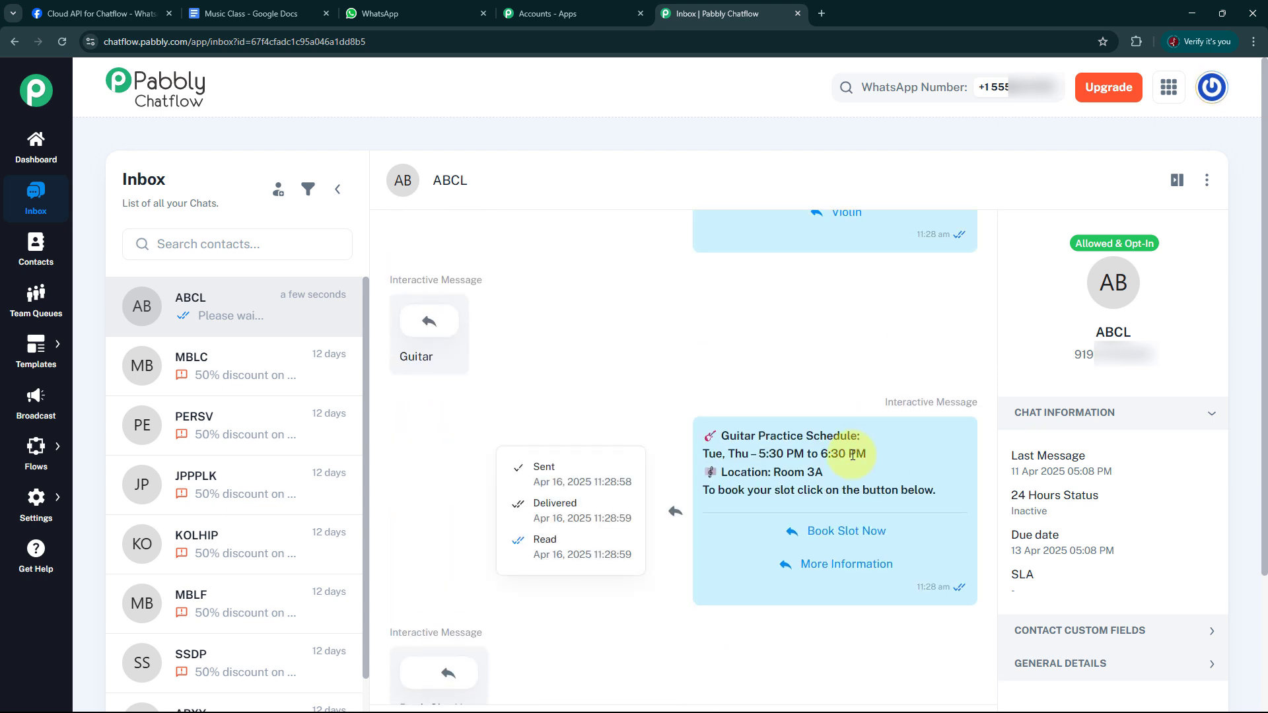
pyautogui.scroll(5, 852, 455)
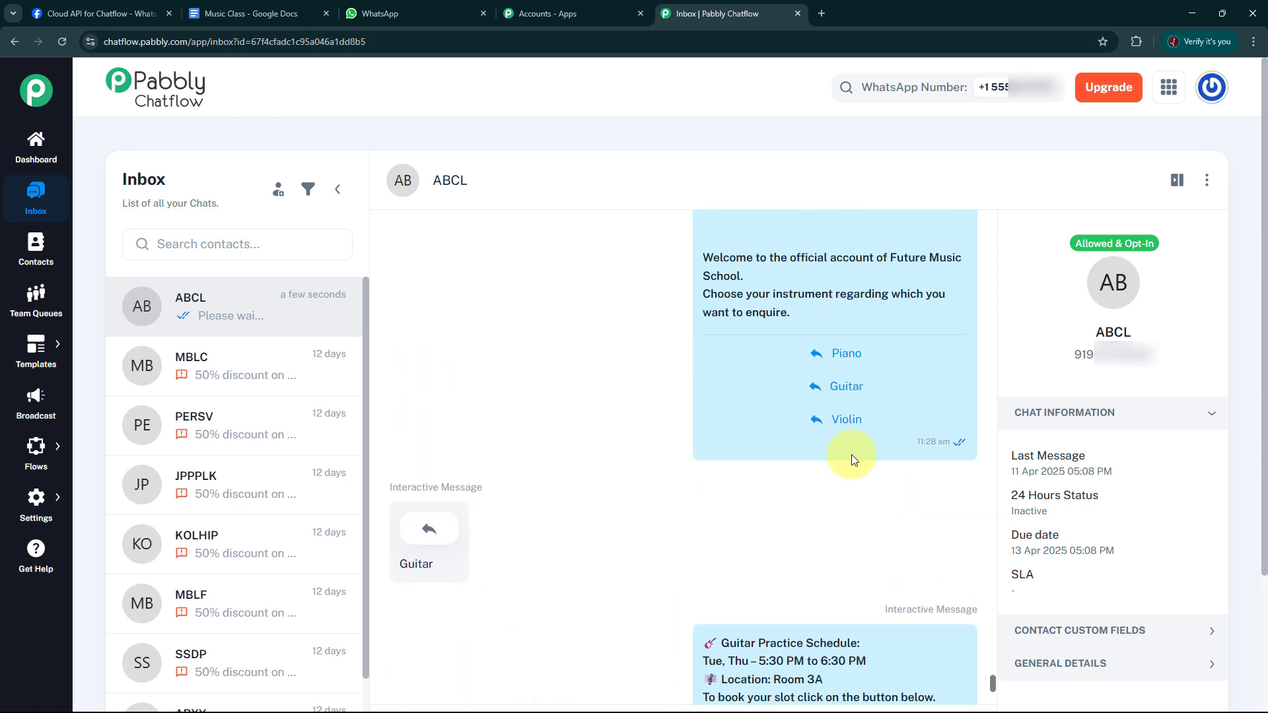
pyautogui.scroll(7, 851, 454)
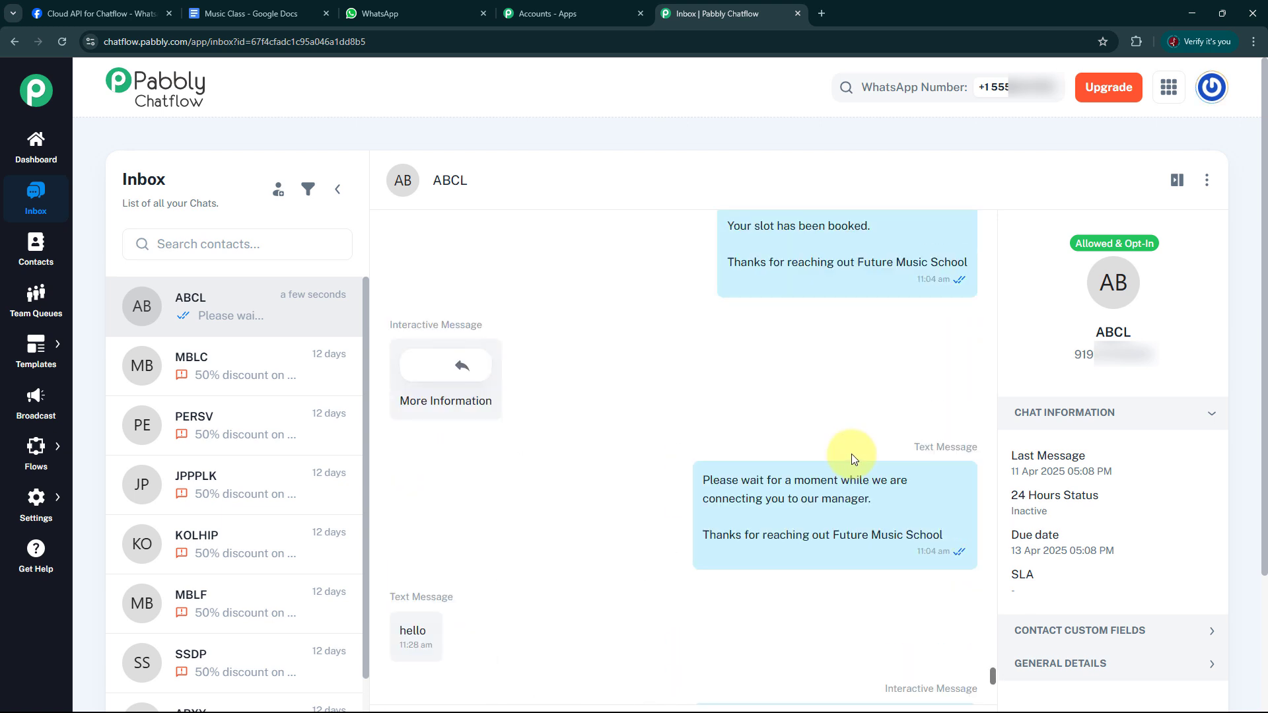
pyautogui.scroll(5, 851, 452)
pyautogui.scroll(-4, 851, 450)
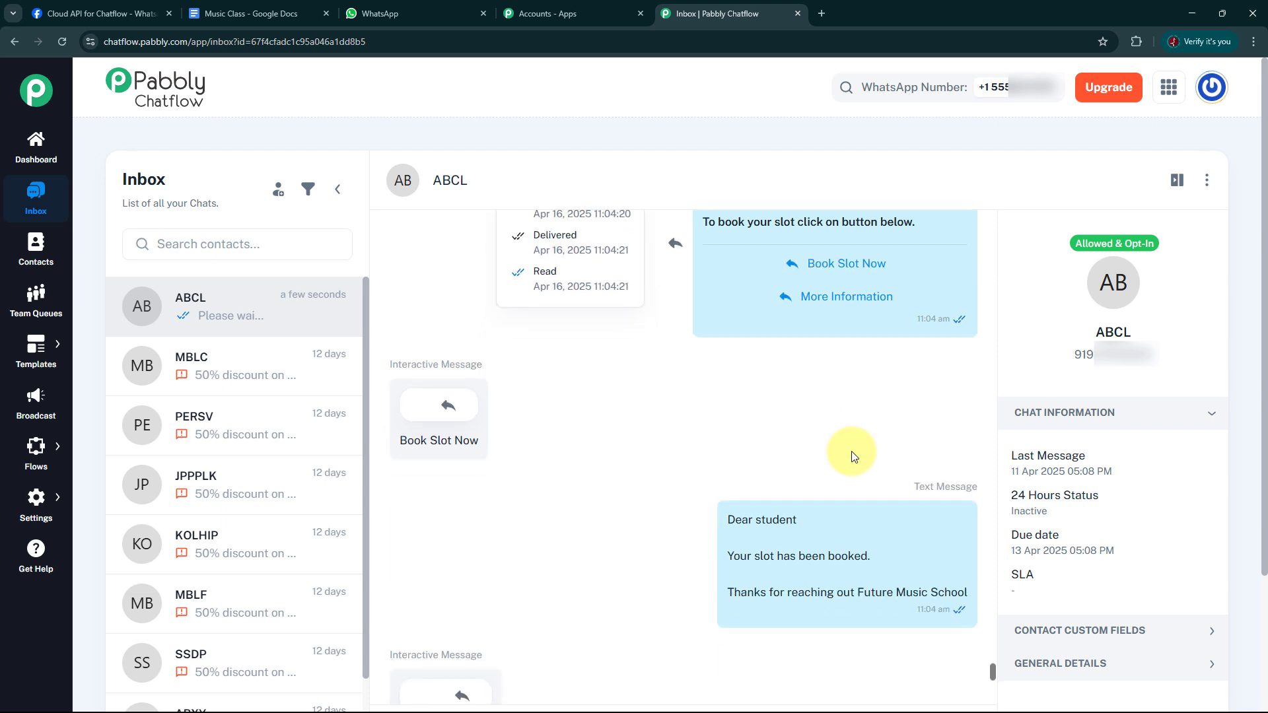
pyautogui.scroll(-10, 851, 450)
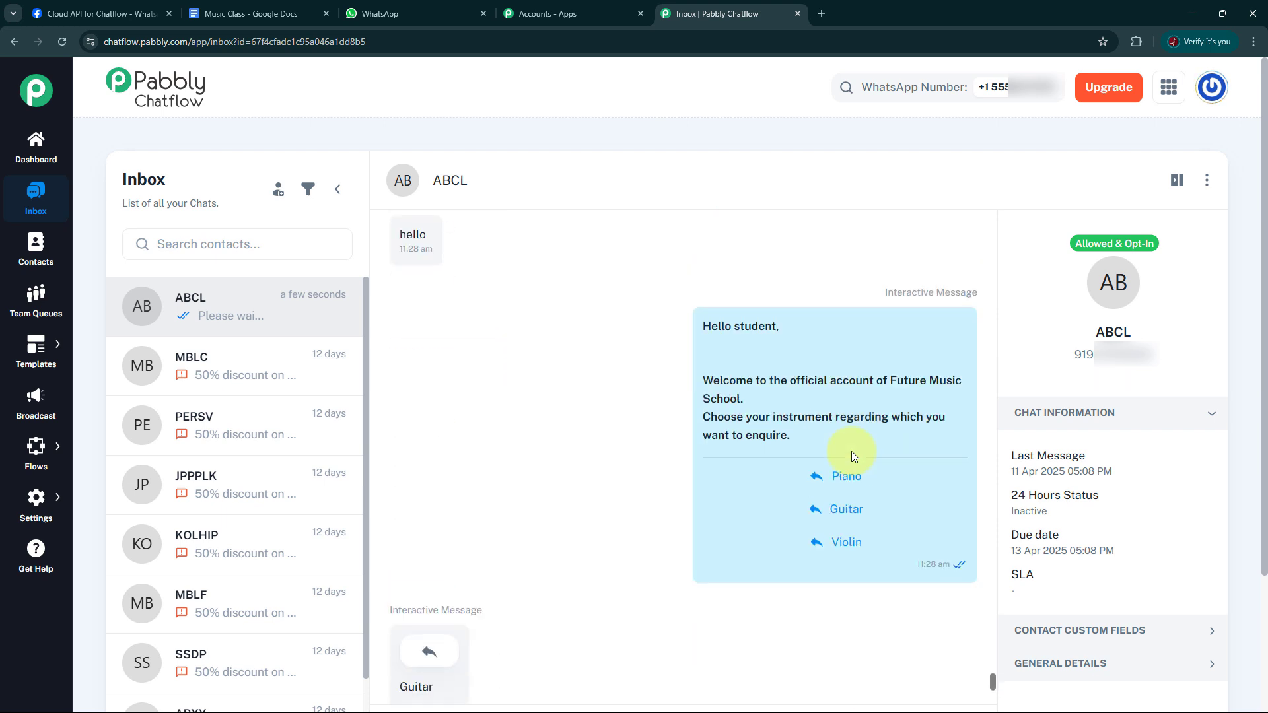
pyautogui.scroll(-6, 851, 452)
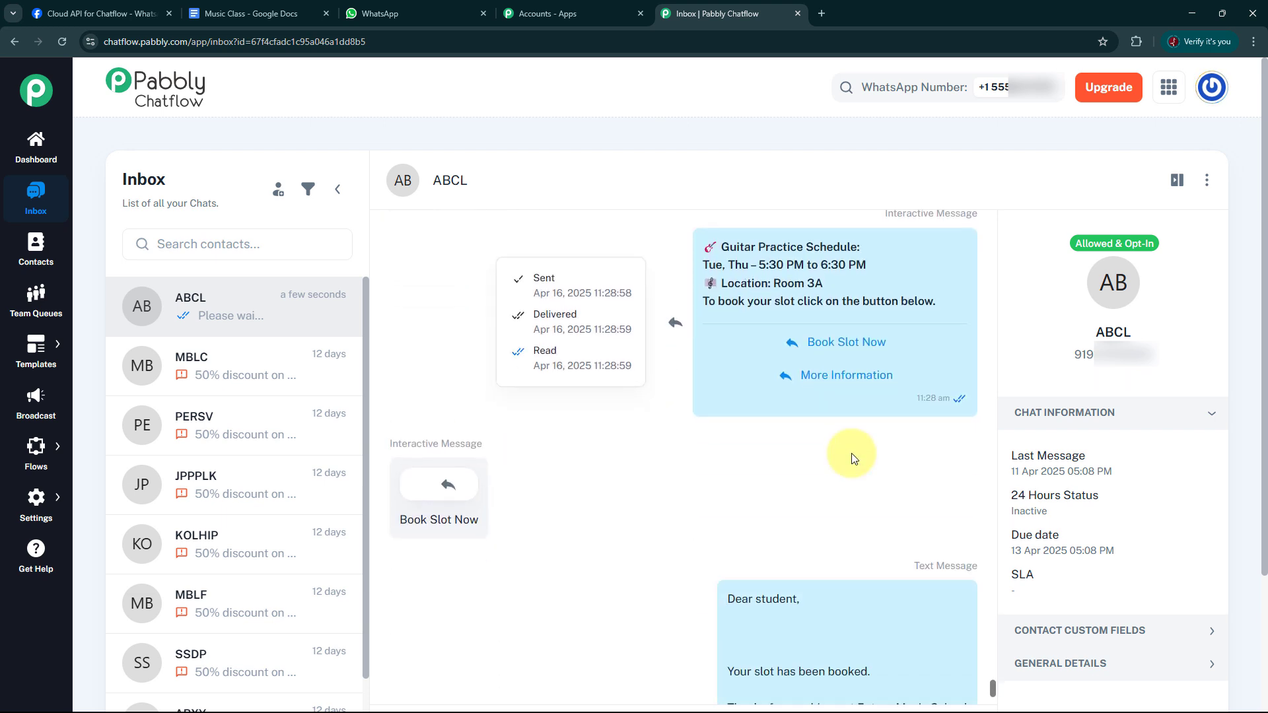
pyautogui.scroll(-10, 851, 453)
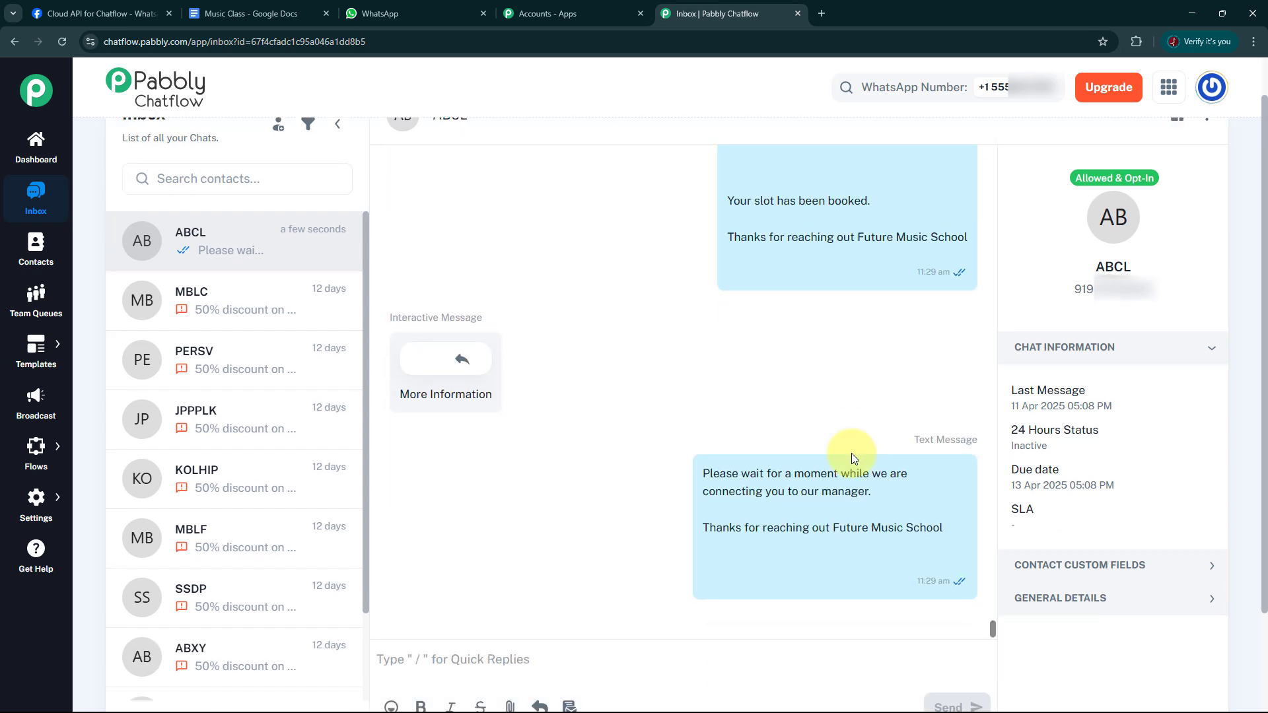
# Examine the test conversation from hello through Guitar, Book Slot Now and More Information, including the replies' sent, delivered and read times.
pyautogui.scroll(15, 851, 453)
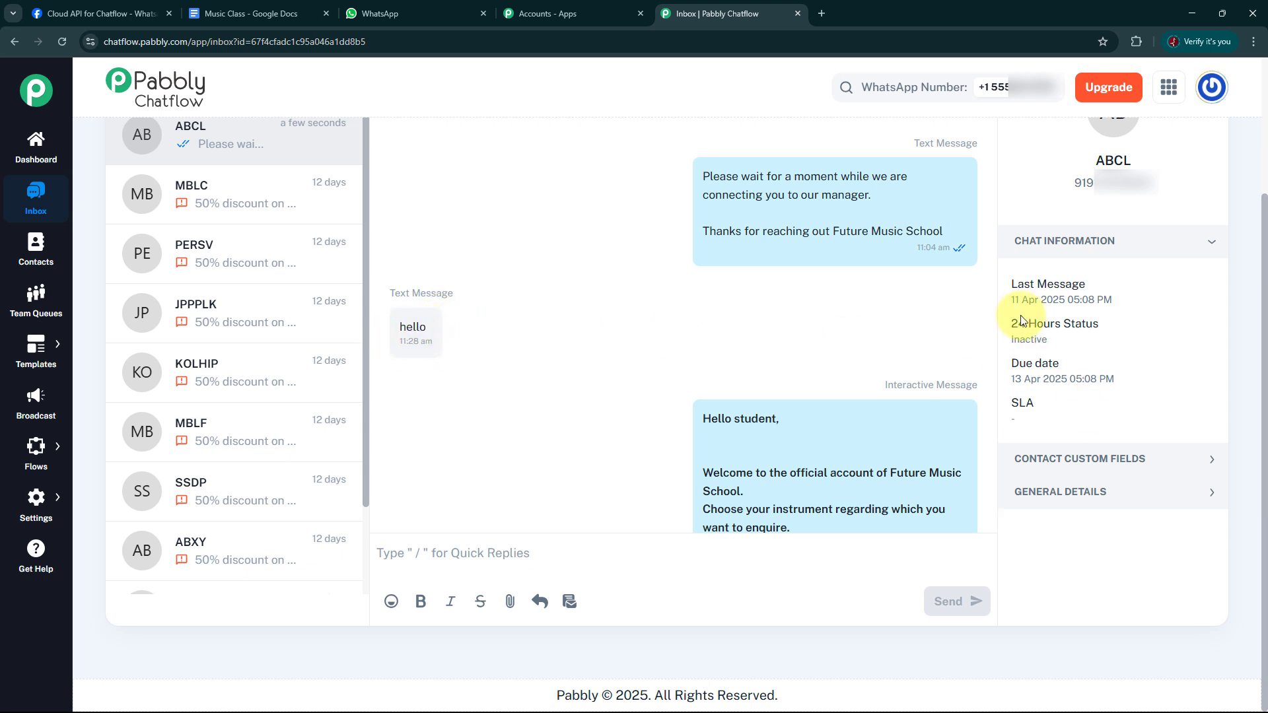
pyautogui.scroll(-1, 901, 347)
pyautogui.scroll(-1, 899, 346)
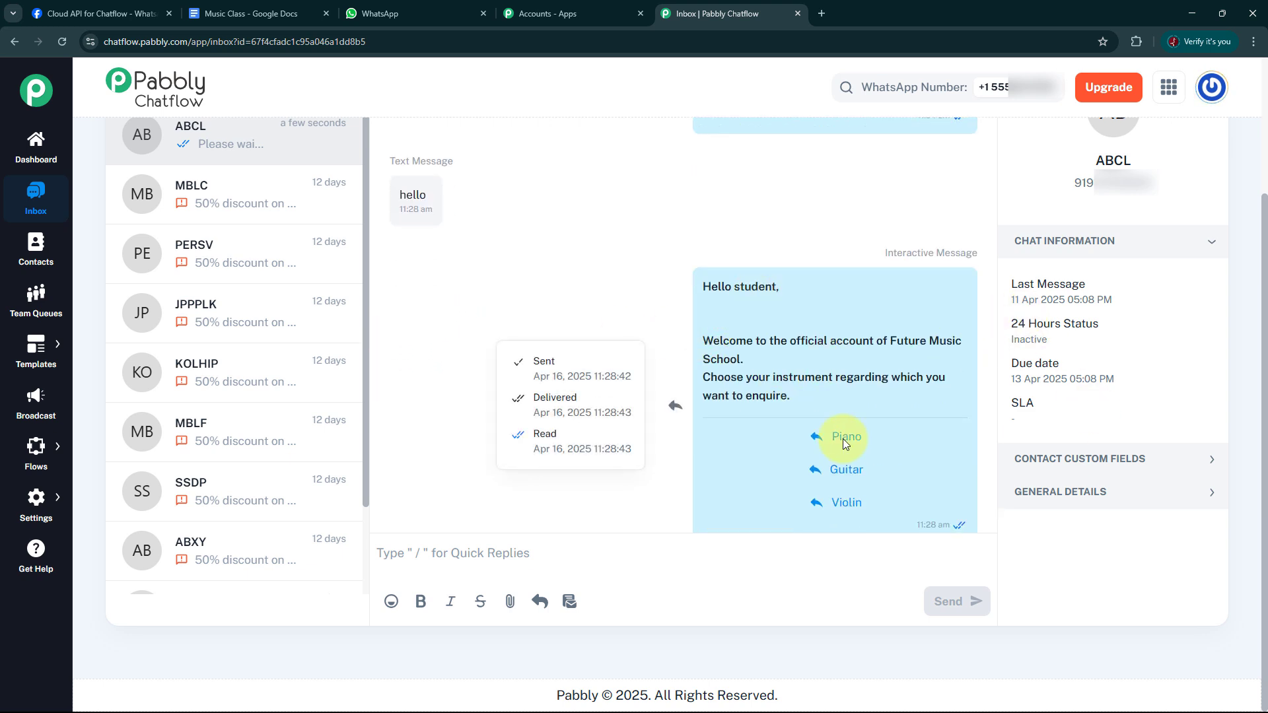
pyautogui.scroll(-3, 889, 461)
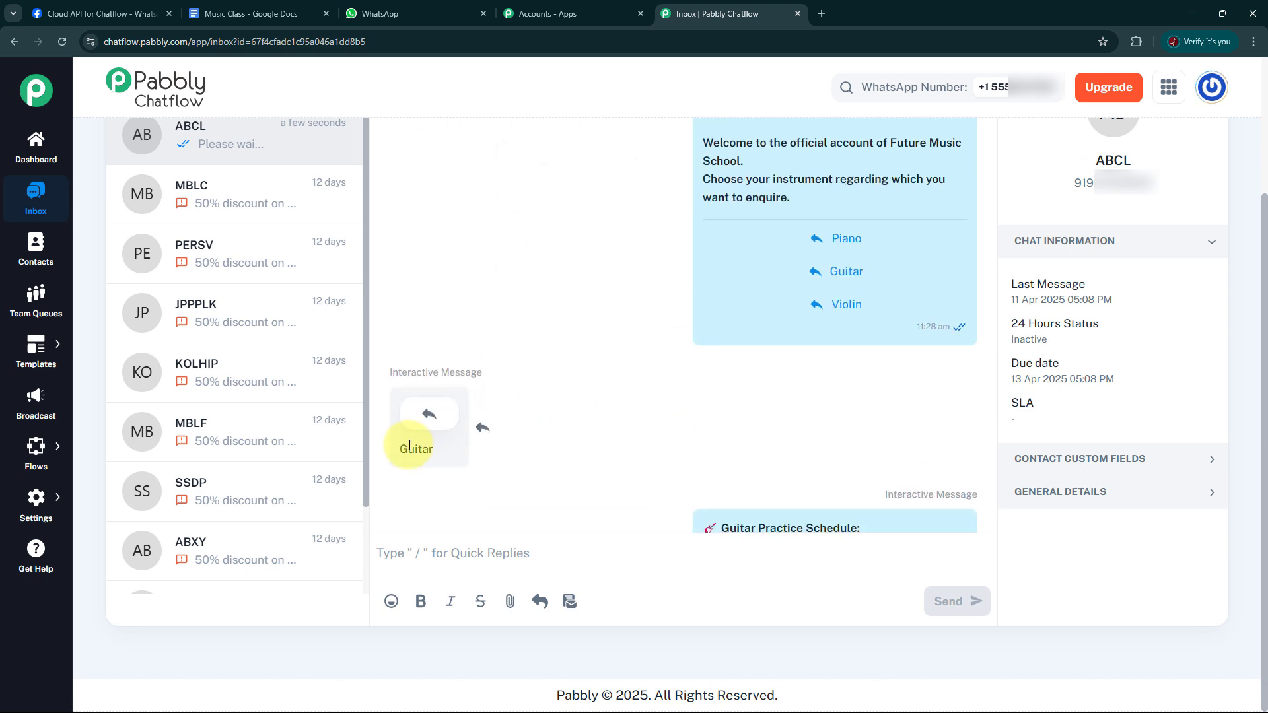
pyautogui.scroll(-3, 835, 411)
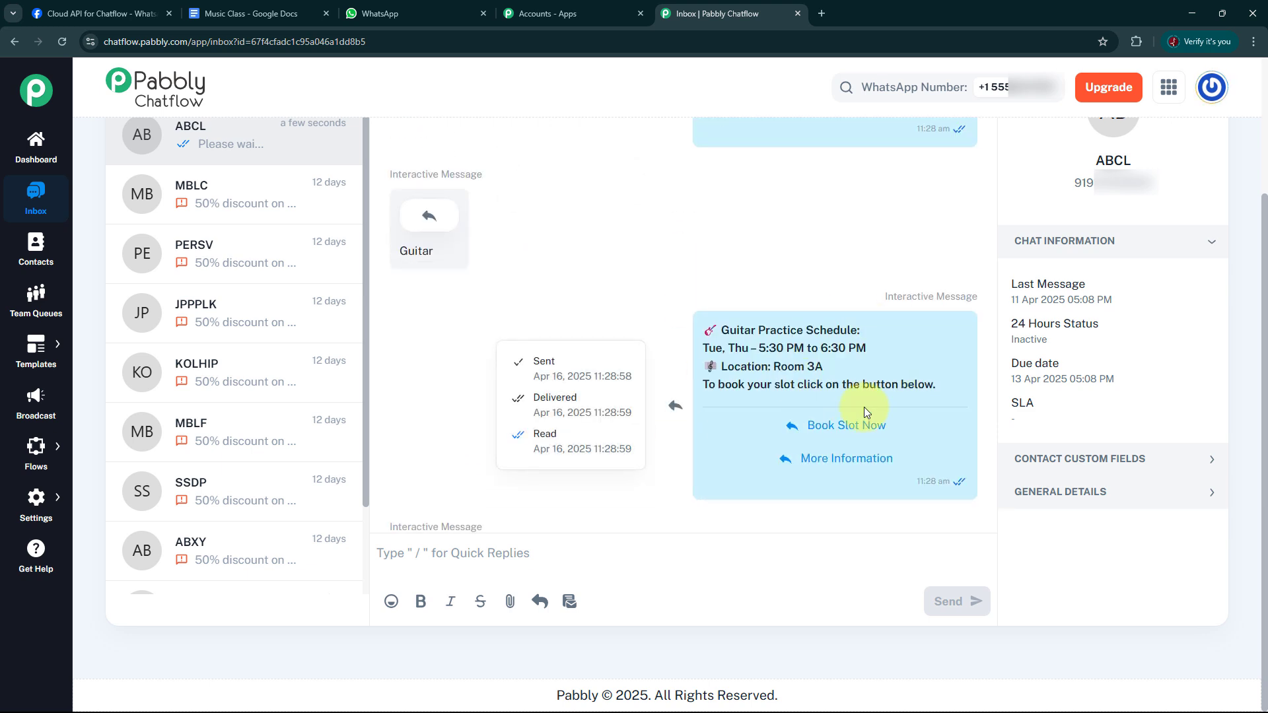
pyautogui.scroll(-3, 864, 407)
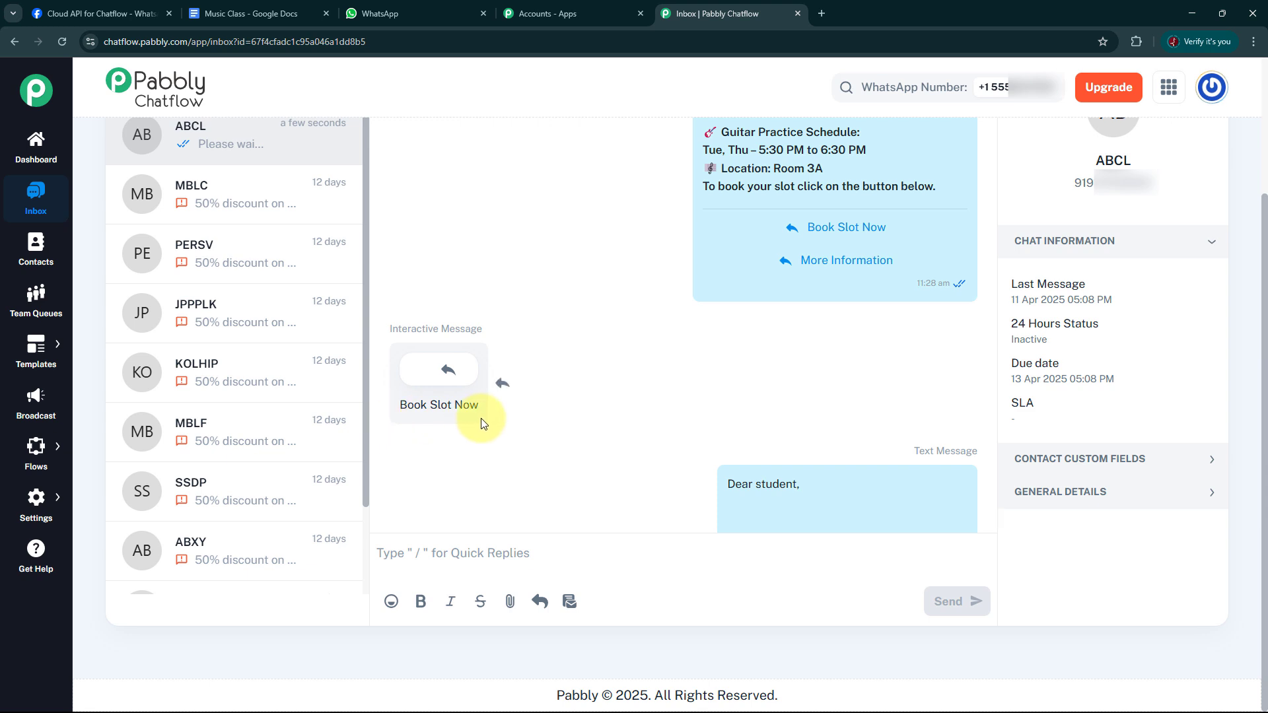
pyautogui.scroll(-4, 775, 354)
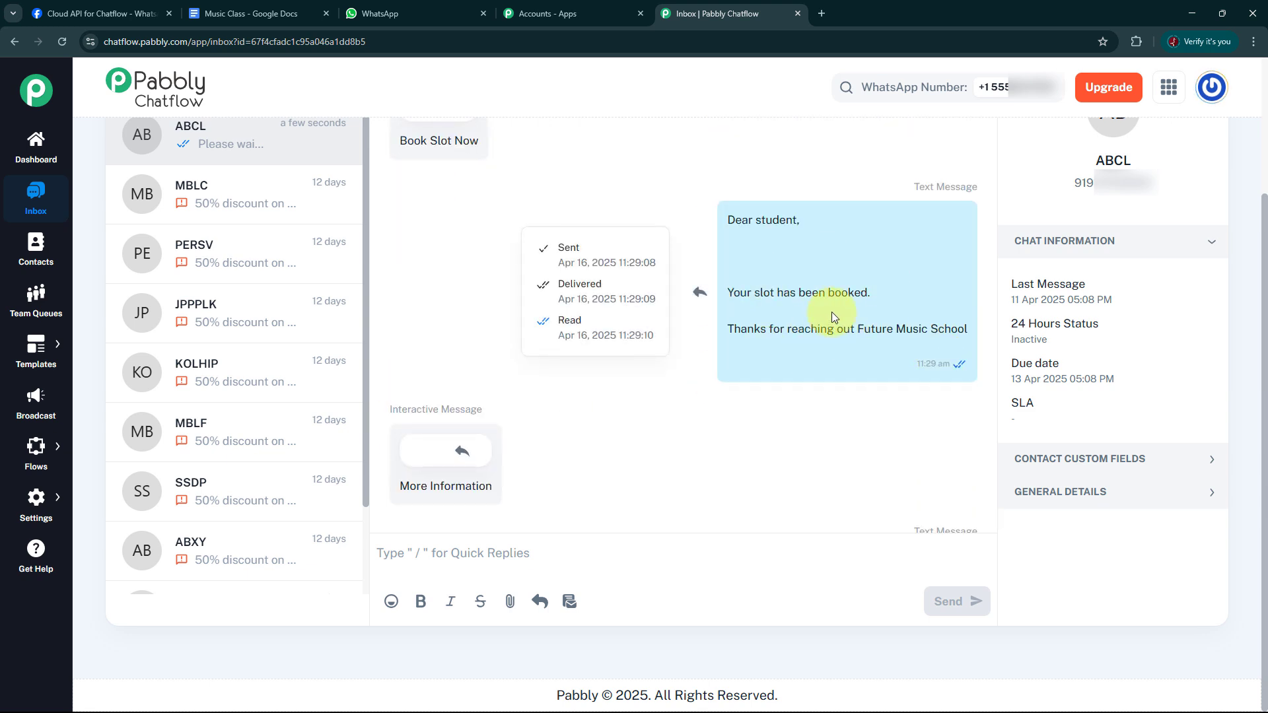
pyautogui.scroll(-3, 835, 323)
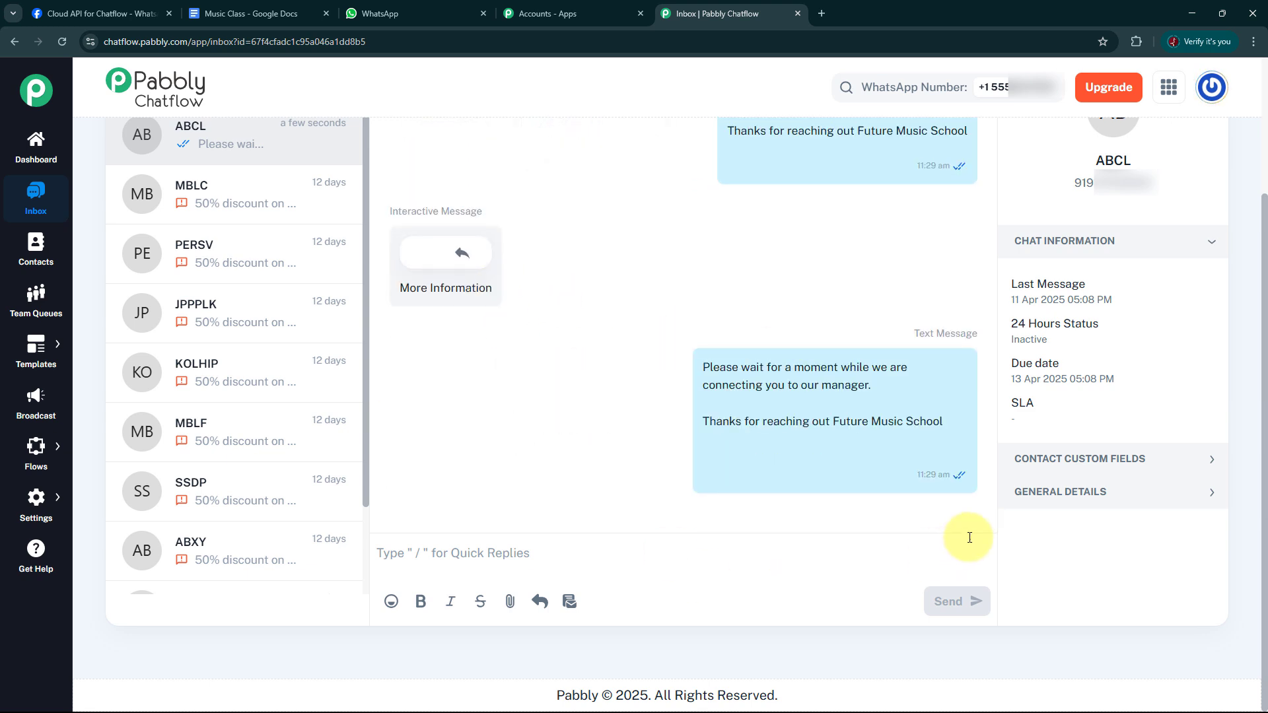
pyautogui.moveTo(786, 426)
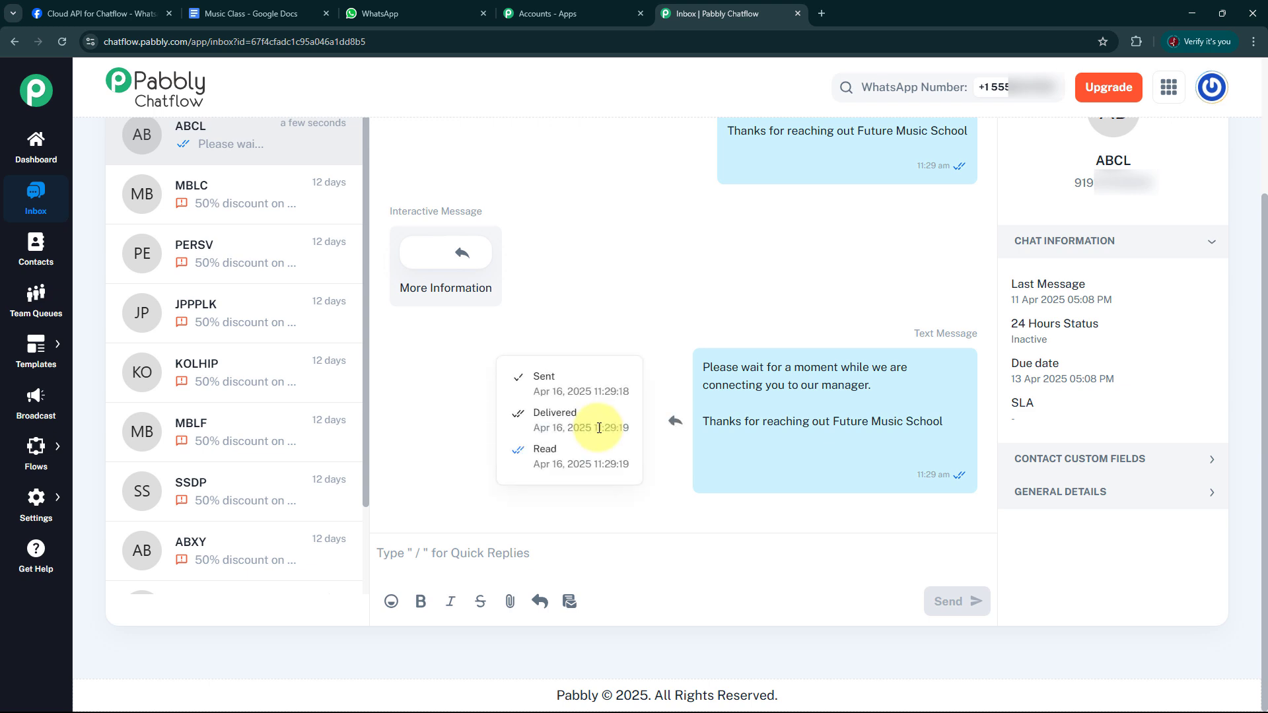
# Open the Chatflow dashboard overview of WhatsApp numbers and message credits.
pyautogui.click(36, 146)
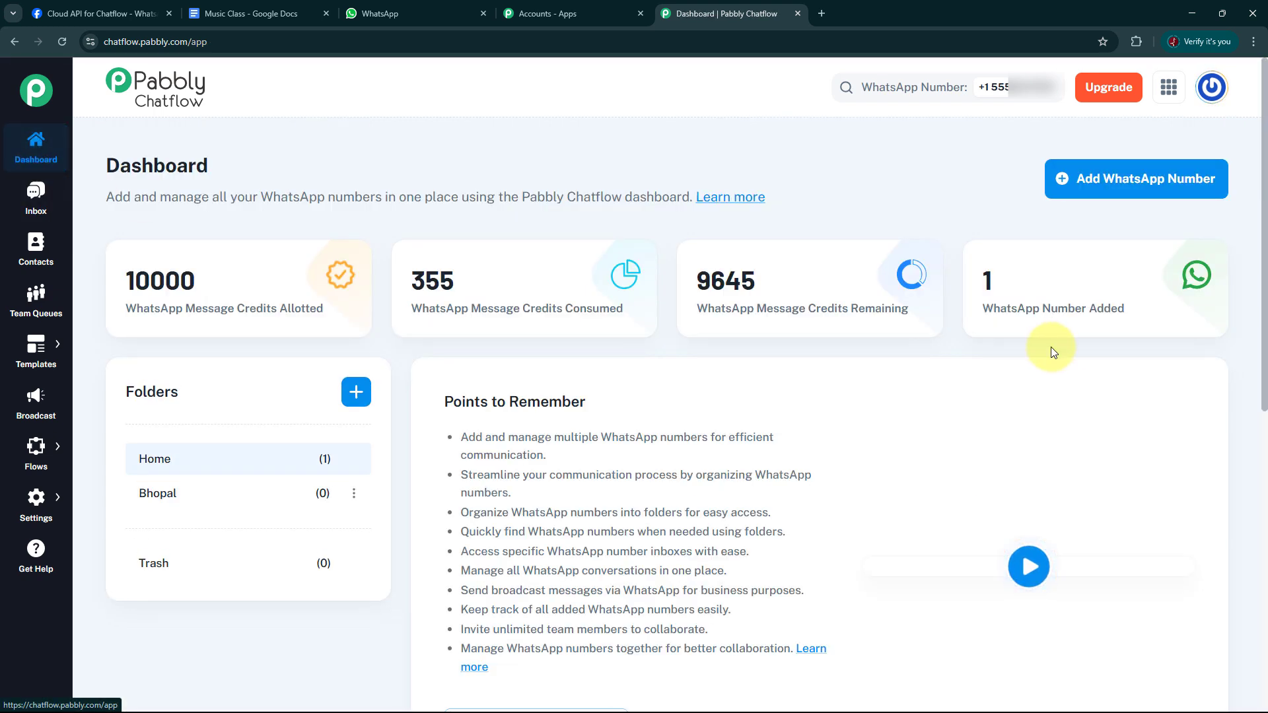